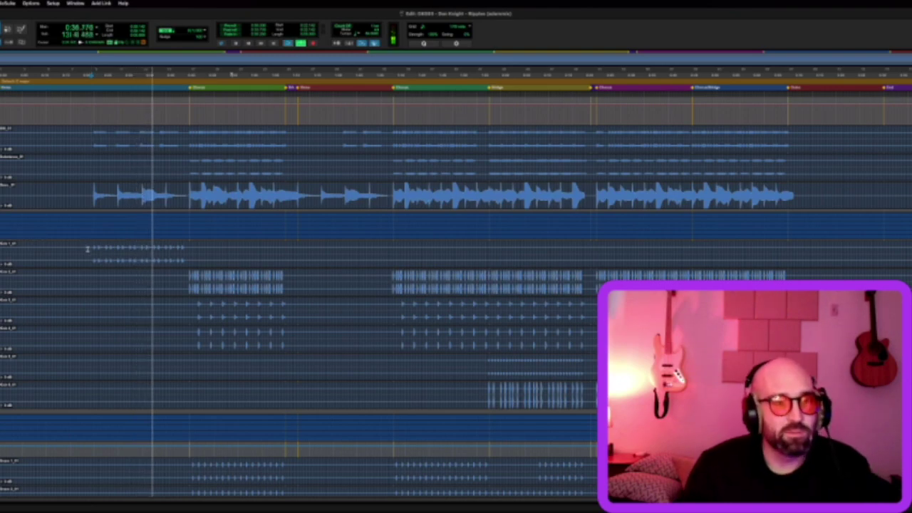
# Play the song from about 0:21.4 and select the short effect hit at the bass entrance on the last effects track above the guitars
pyautogui.press('space')
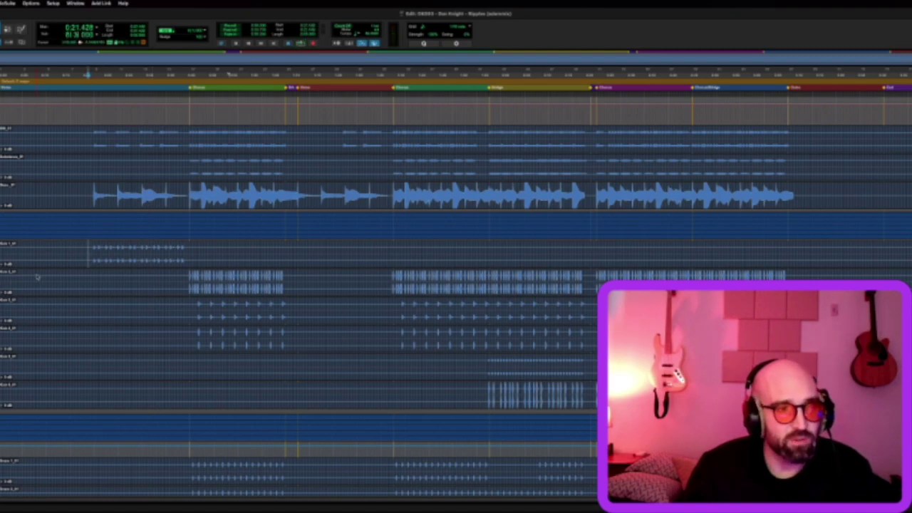
pyautogui.press('space')
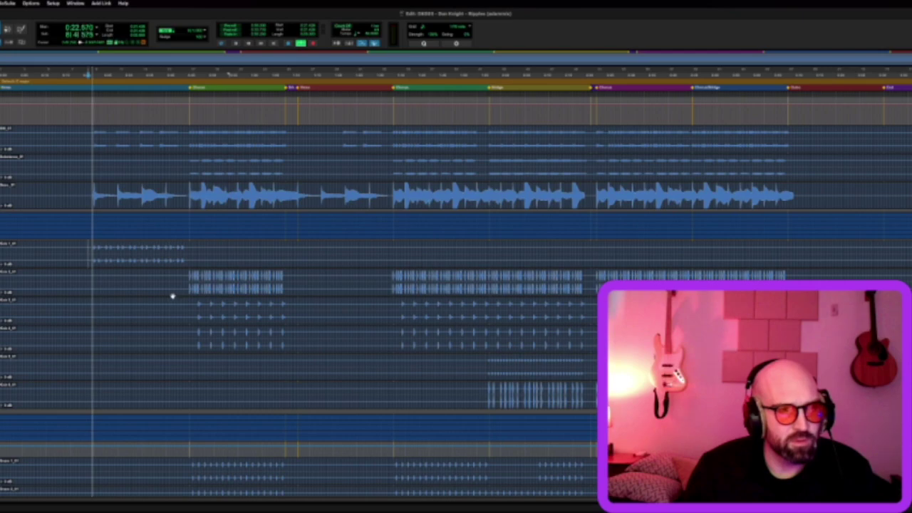
pyautogui.scroll(-10, 159, 303)
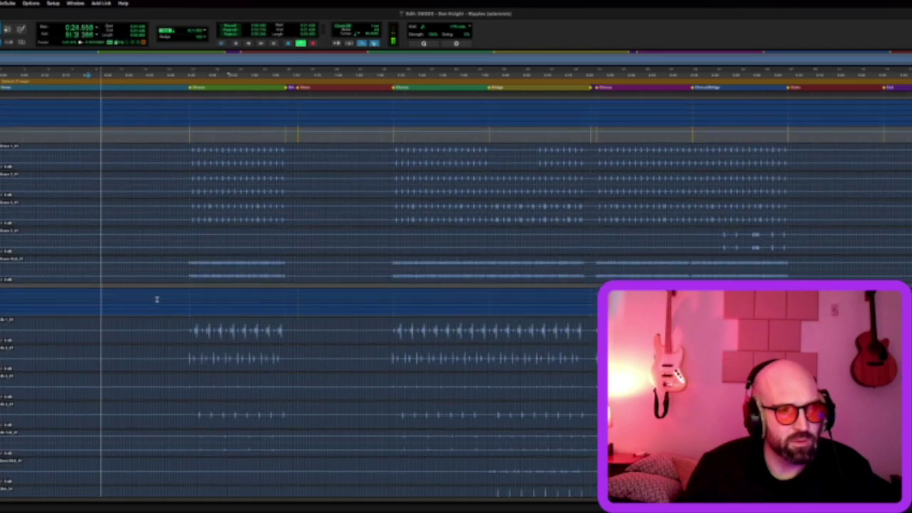
pyautogui.scroll(-10, 154, 300)
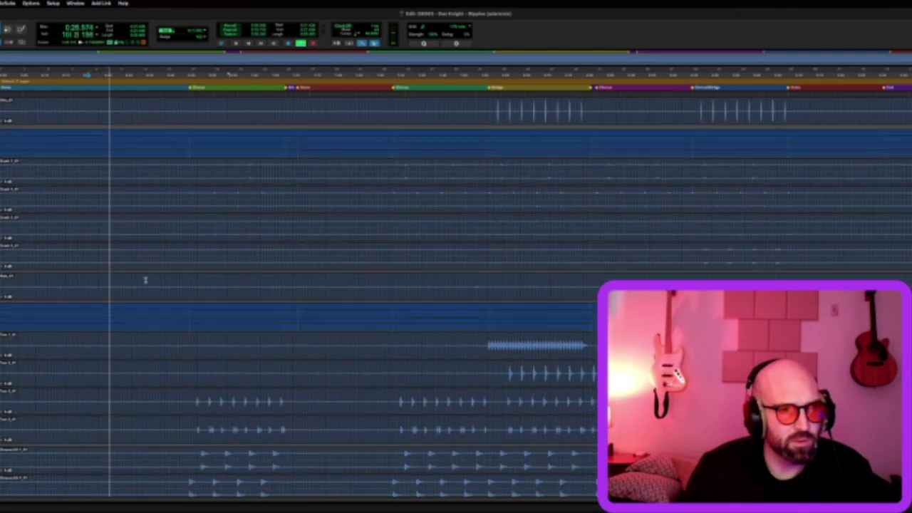
pyautogui.scroll(-5, 144, 280)
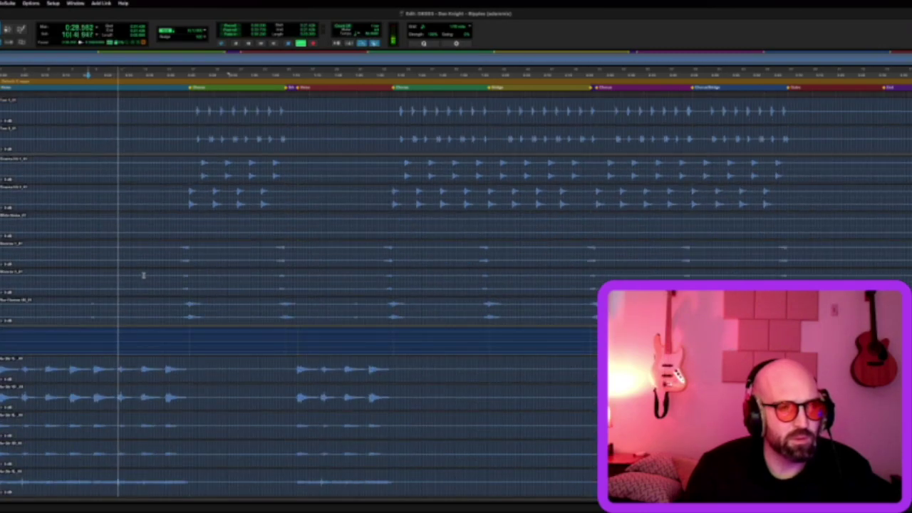
pyautogui.click(89, 306)
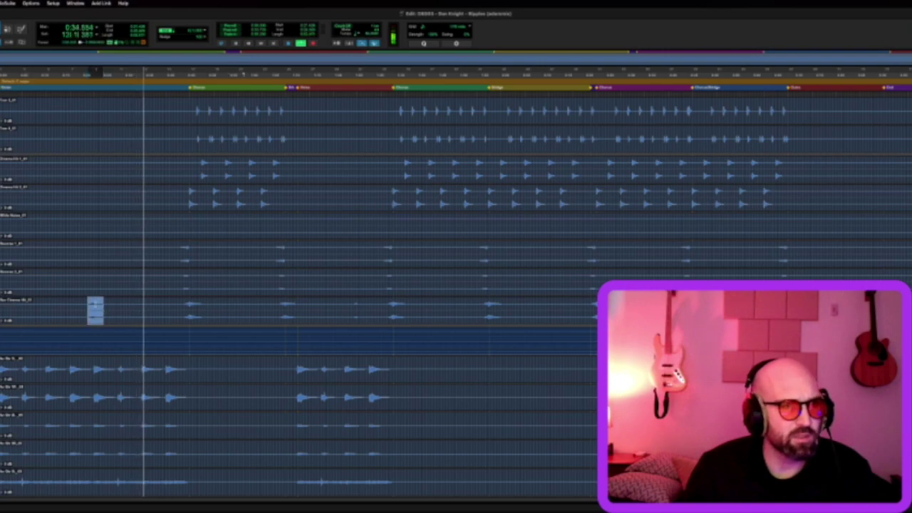
# Look over the kick, snare, cymbal and tom tracks while the verse plays, returning to the effects tracks above the guitars
pyautogui.scroll(10, 97, 288)
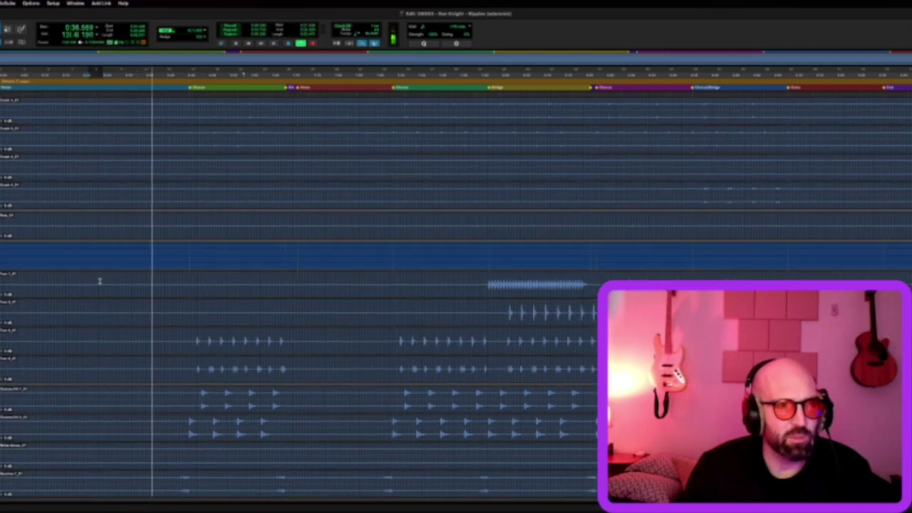
pyautogui.scroll(5, 100, 281)
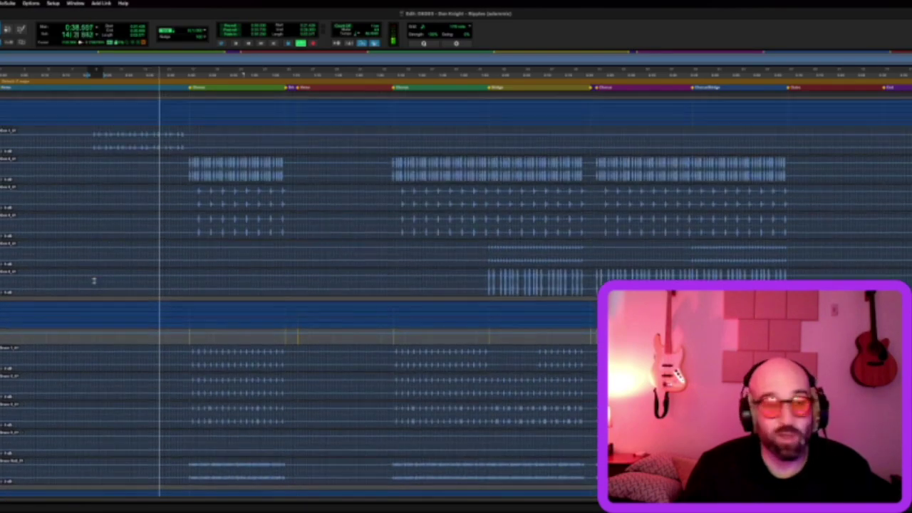
pyautogui.scroll(3, 138, 265)
pyautogui.scroll(-15, 138, 265)
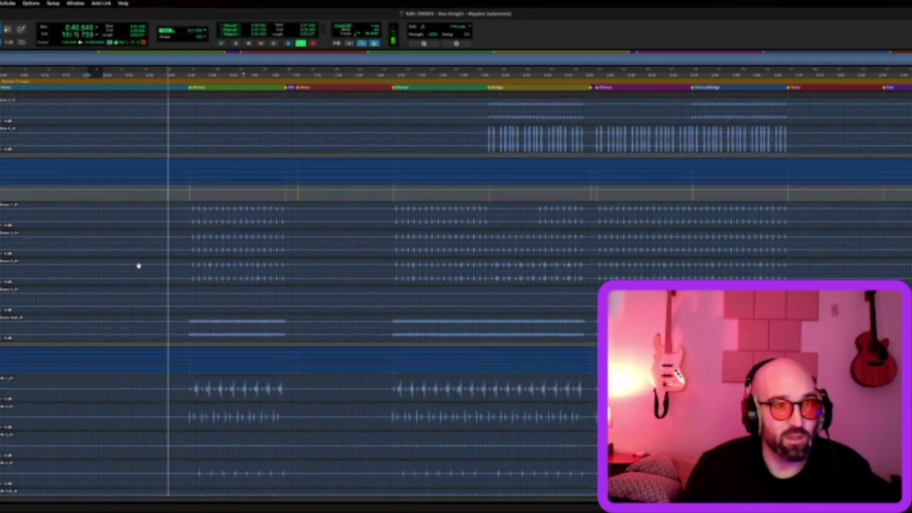
pyautogui.scroll(-5, 138, 265)
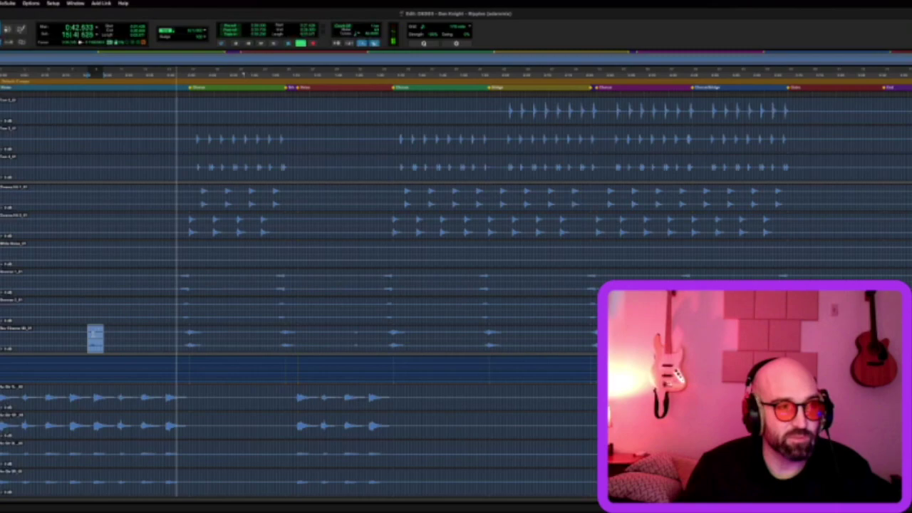
# Replay the verse from about 0:19.3 and examine the guitar tracks below the effects
pyautogui.press('space')
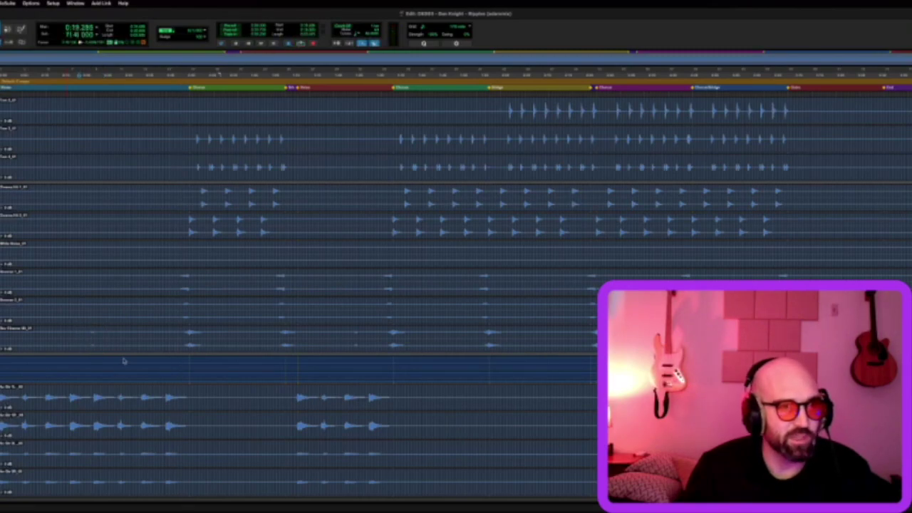
pyautogui.press('space')
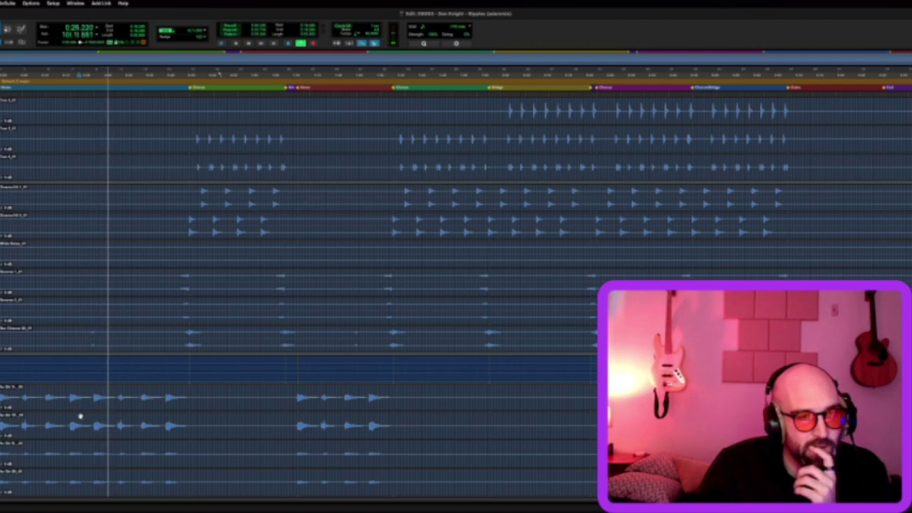
pyautogui.scroll(-6, 92, 352)
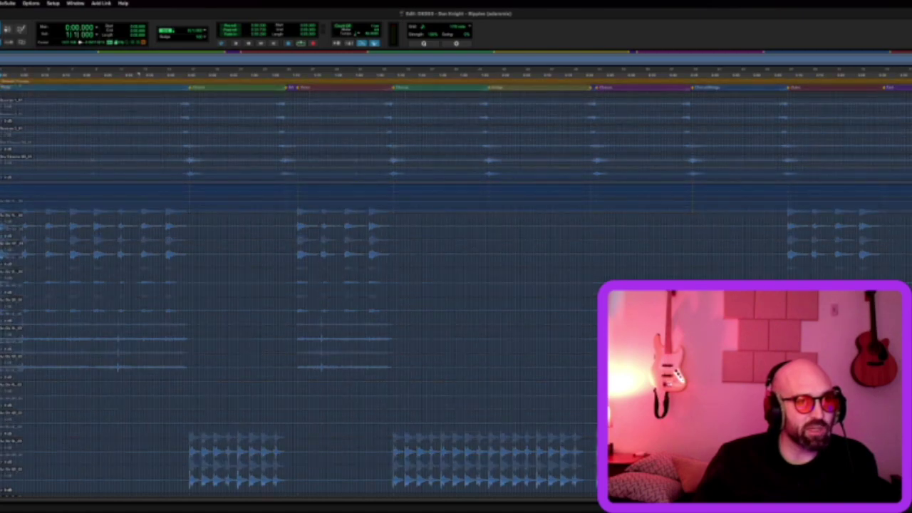
pyautogui.scroll(-10, 21, 219)
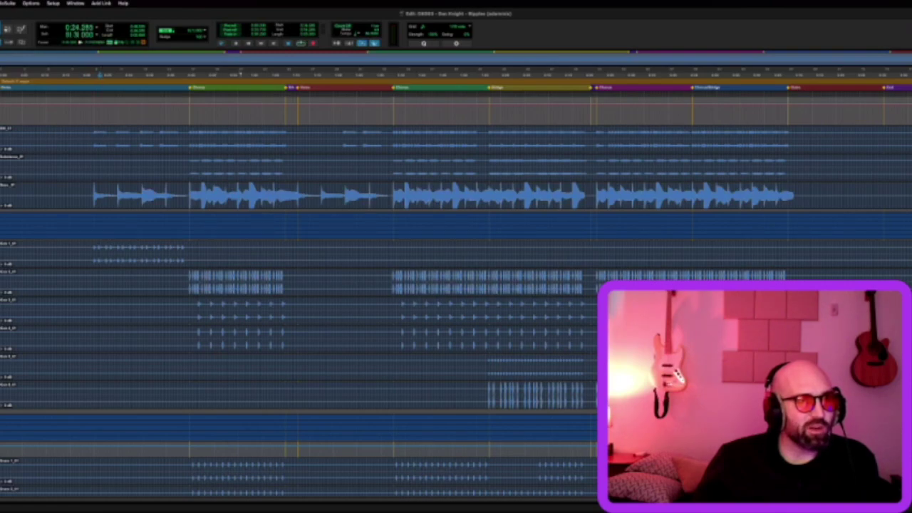
pyautogui.press('KP_Enter')
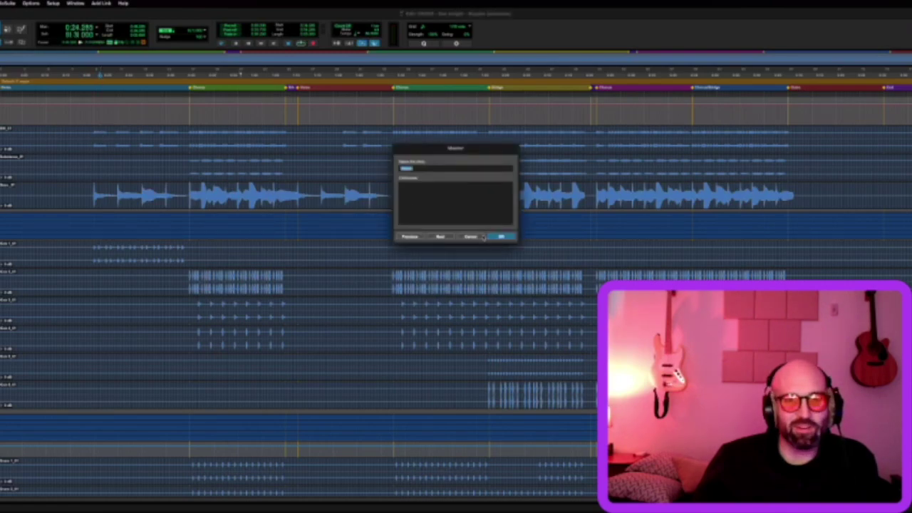
pyautogui.click(483, 237)
pyautogui.click(191, 181)
# Select the full-length clips on the first pair of verse guitar tracks
pyautogui.scroll(-10, 114, 207)
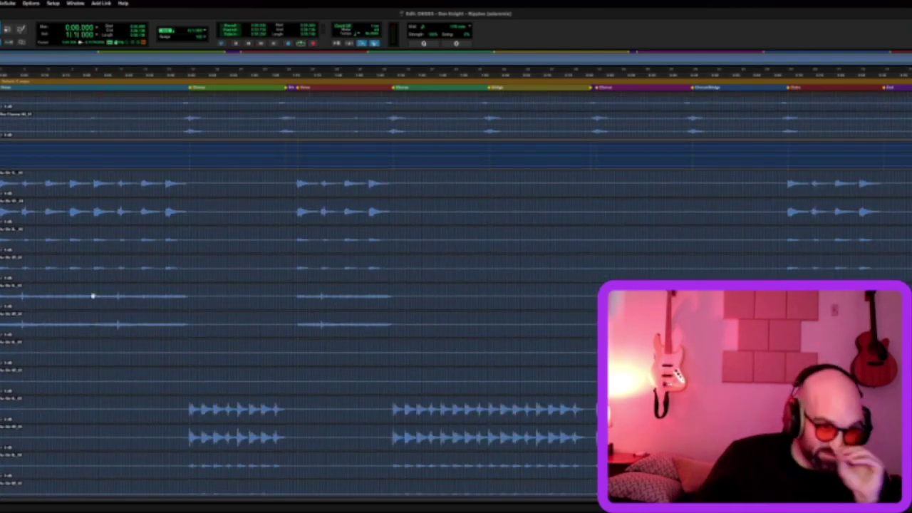
pyautogui.click(61, 194)
pyautogui.keyDown('shift'); pyautogui.click(64, 214); pyautogui.keyUp('shift')
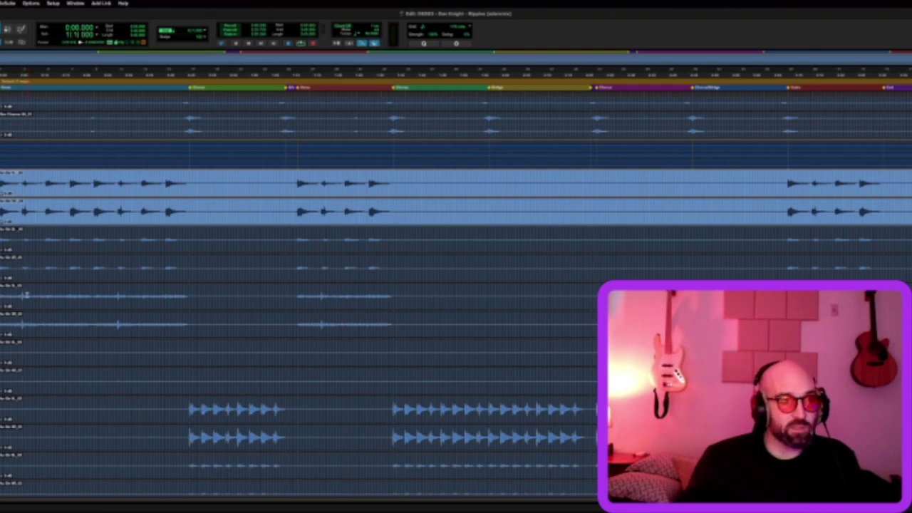
# Select the full-length clips on the second, quieter pair of verse guitar tracks instead
pyautogui.click(27, 296)
pyautogui.click(34, 333)
pyautogui.click(35, 306)
pyautogui.click(35, 311)
pyautogui.click(35, 306)
pyautogui.click(21, 247)
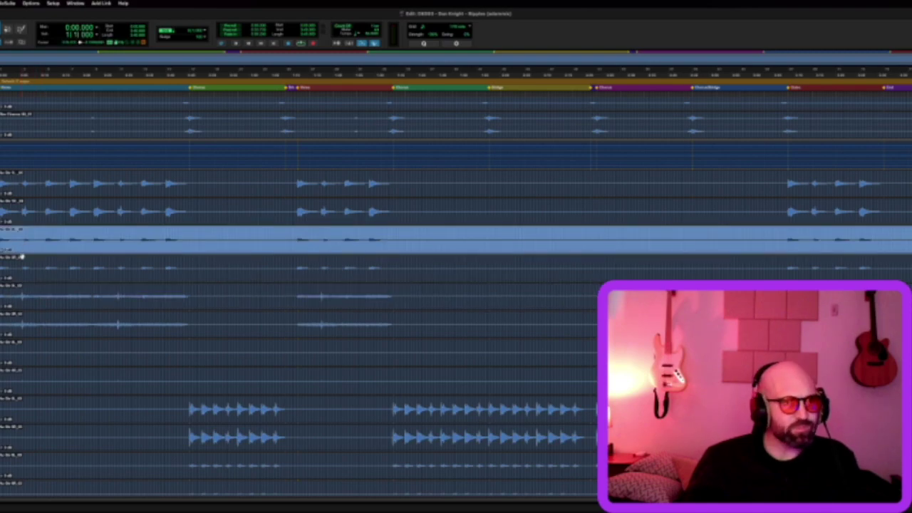
pyautogui.keyDown('shift'); pyautogui.click(24, 268); pyautogui.keyUp('shift')
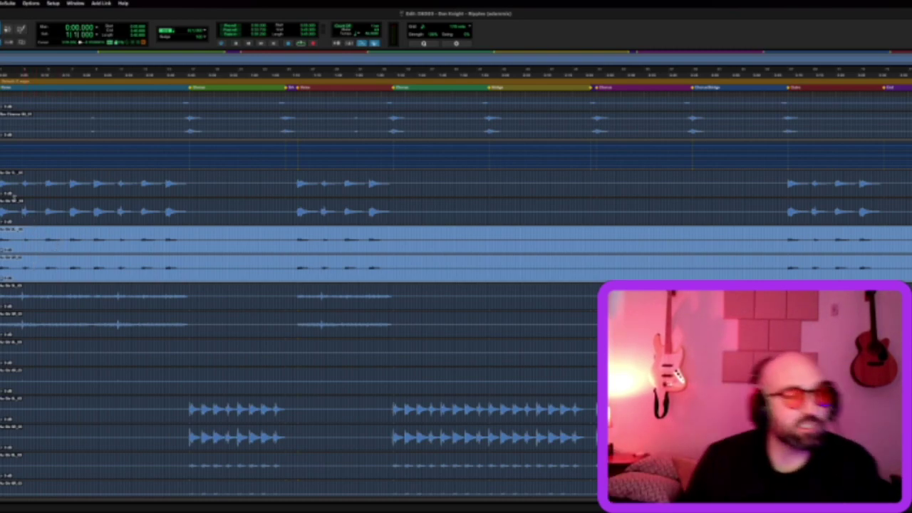
# Play the verse guitar parts and look over the chorus guitar tracks and the sample tracks below them
pyautogui.click(8, 183)
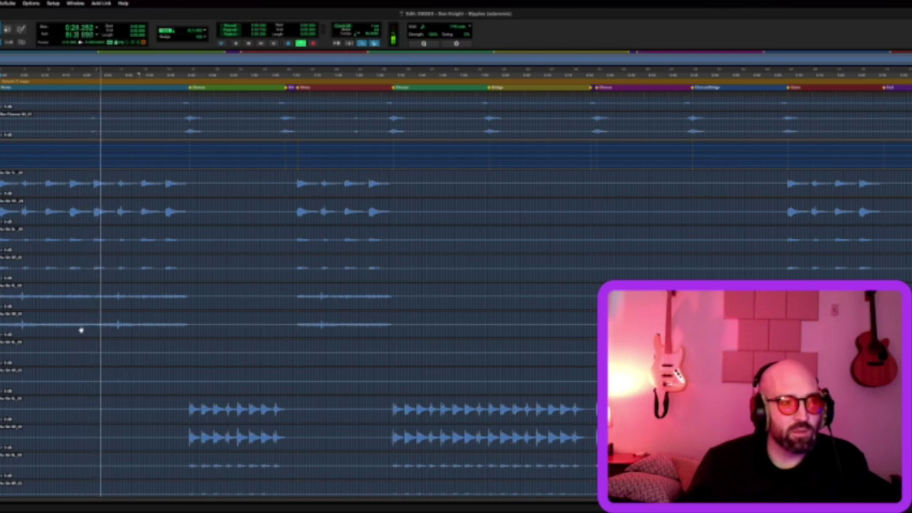
pyautogui.press('space')
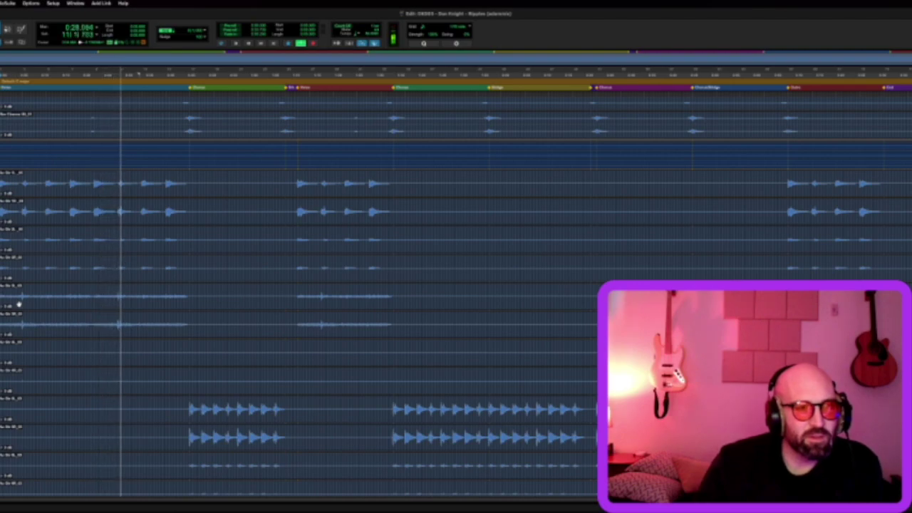
pyautogui.scroll(-10, 144, 363)
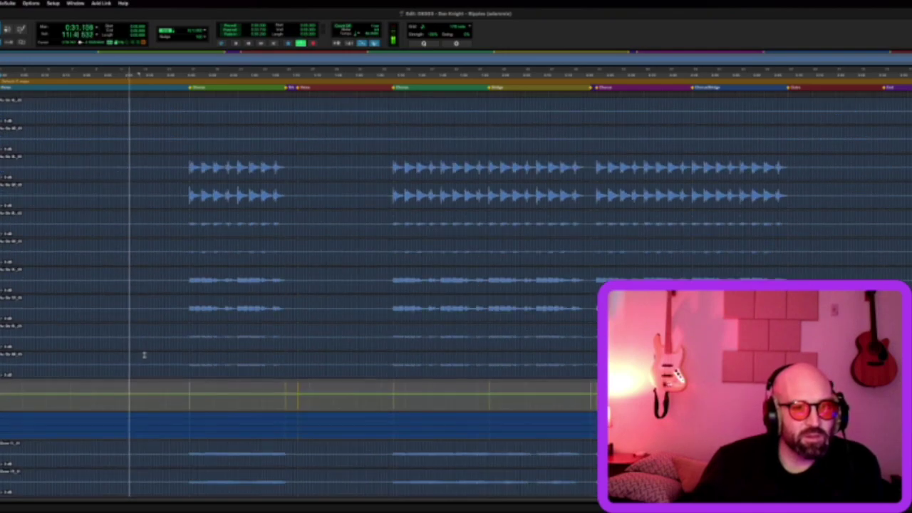
pyautogui.scroll(-12, 144, 356)
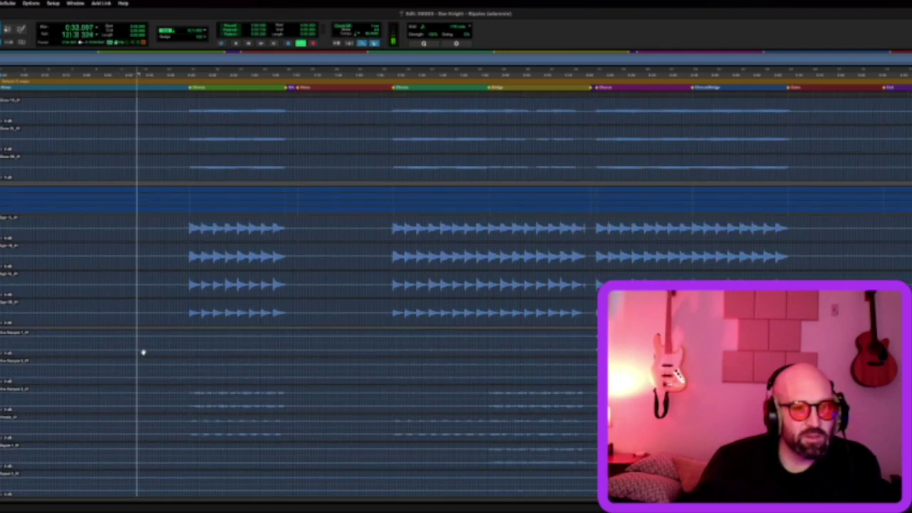
# Play the sparse verse synth part, including its second phrase from about 0:33.6
pyautogui.press('space')
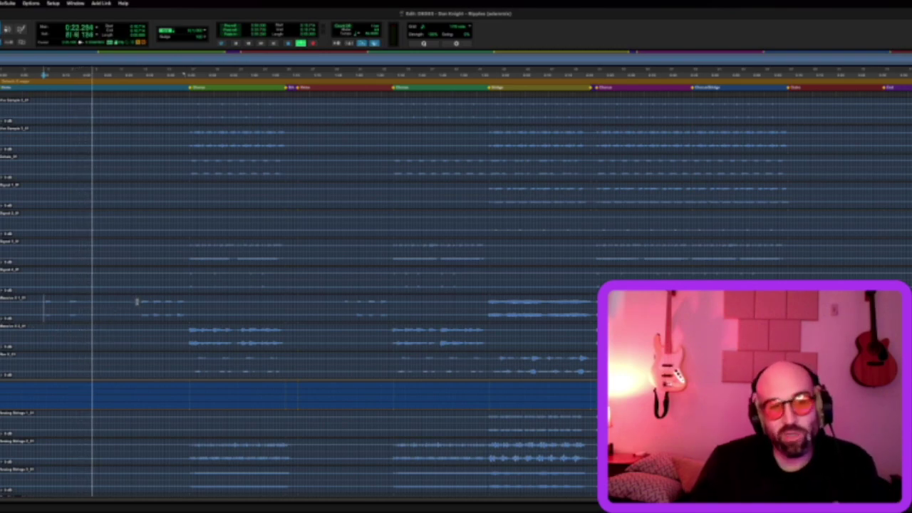
pyautogui.click(139, 299)
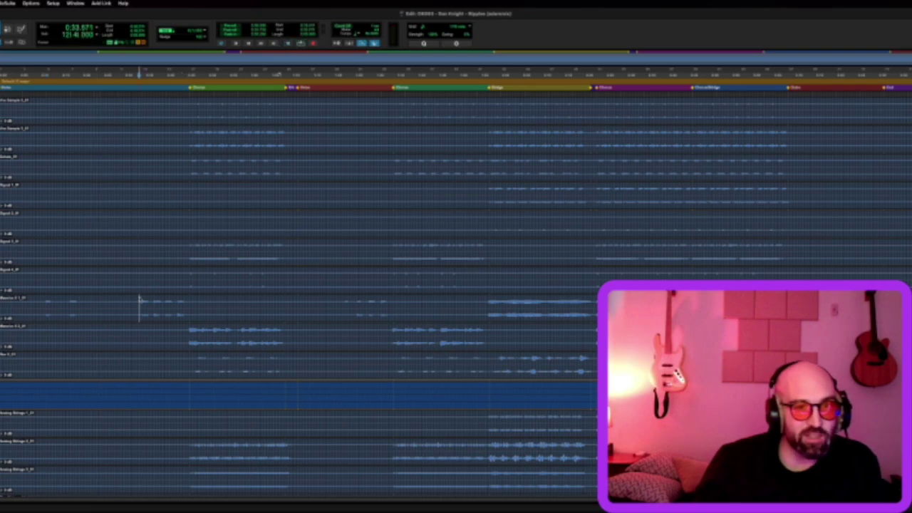
pyautogui.press('space')
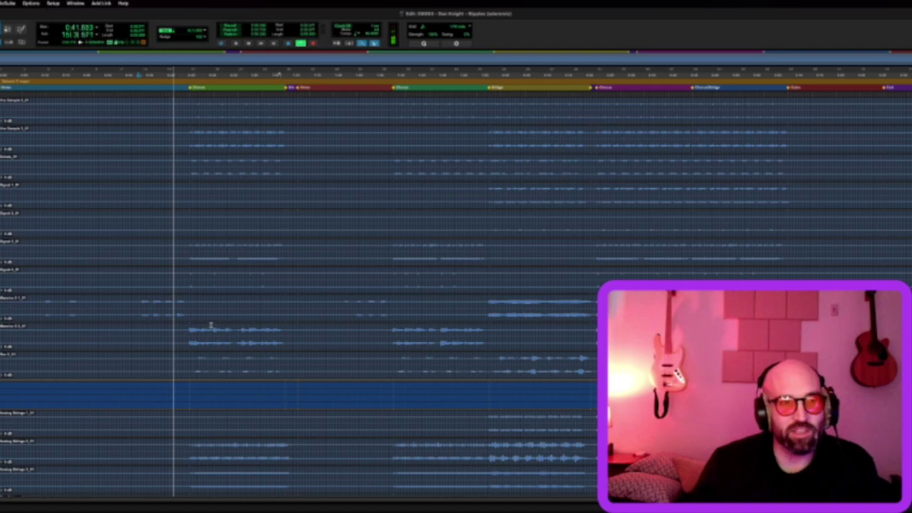
# Play the verse part of the first pad track, below the strings, from about 0:22.1
pyautogui.scroll(-5, 142, 350)
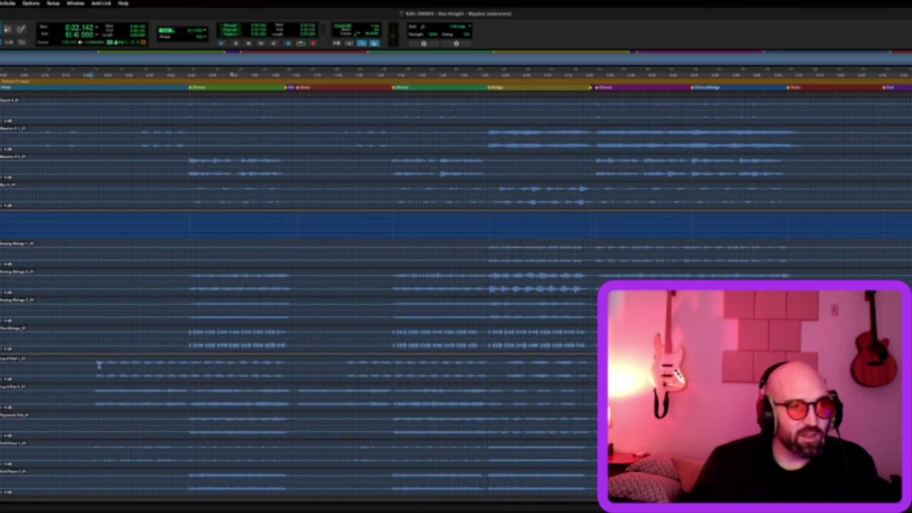
pyautogui.scroll(-3, 106, 391)
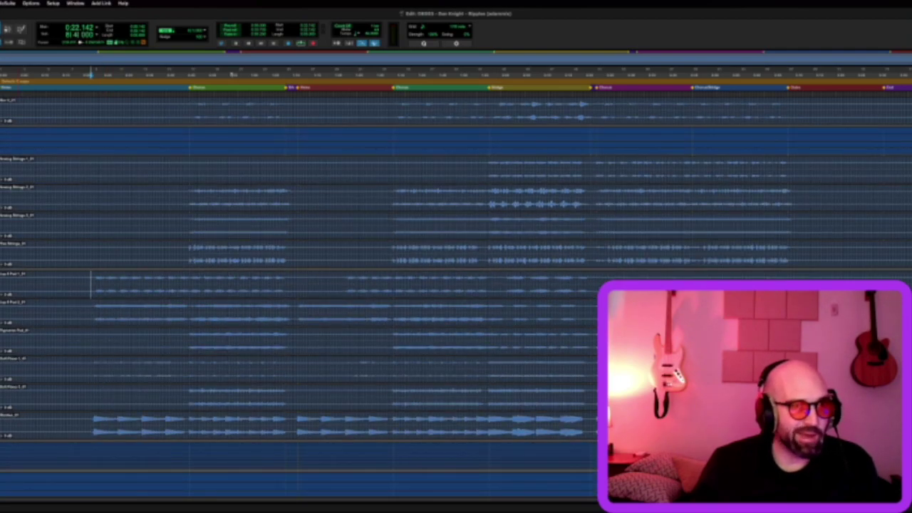
pyautogui.press('space')
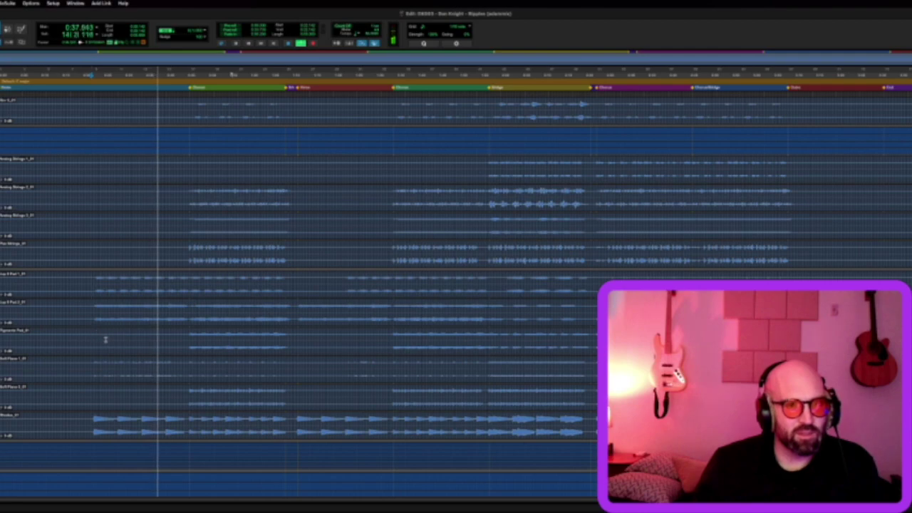
pyautogui.press('space')
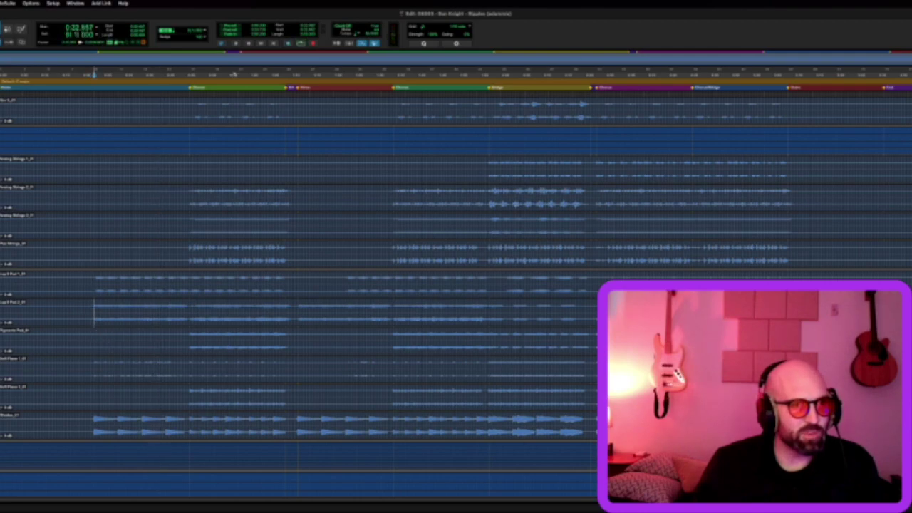
# Play the verse pad parts again from about 0:22.9, starting with the second pad track
pyautogui.press('space')
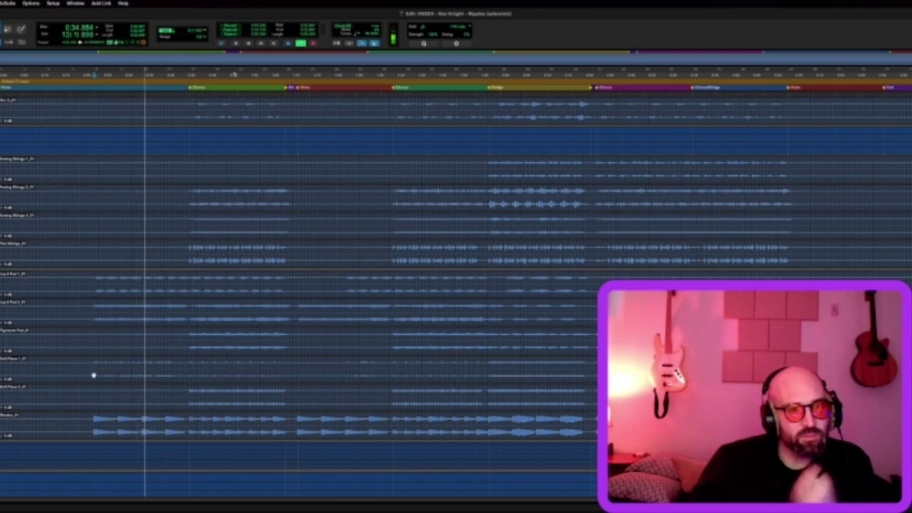
pyautogui.press('space')
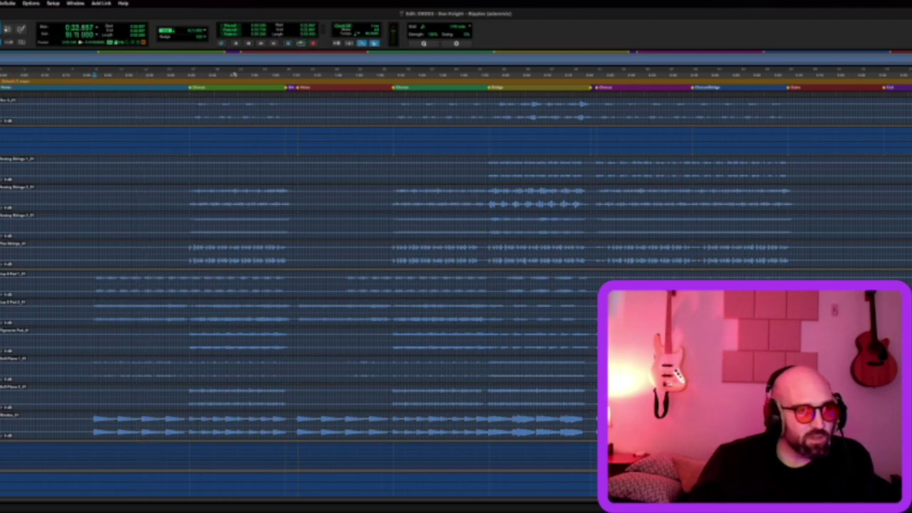
pyautogui.press('space')
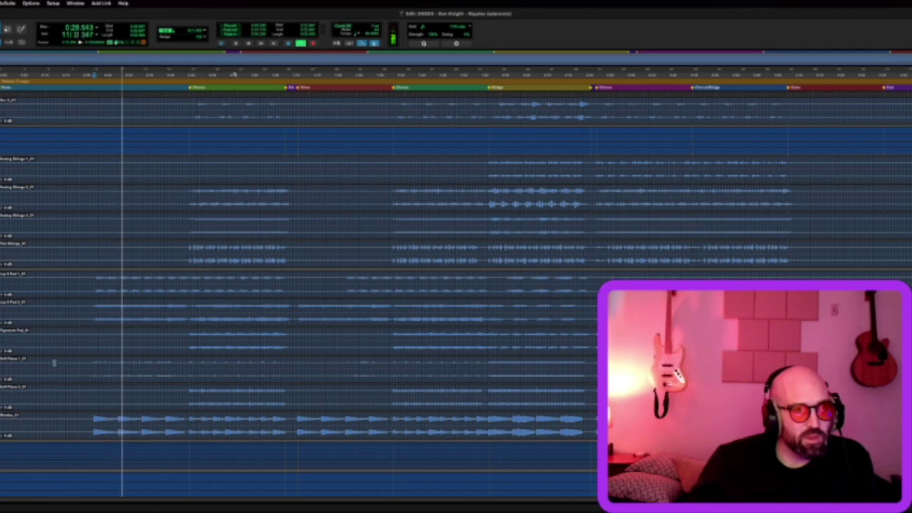
# Select the quiet verse part on the fourth pad-group track, from about 0:22.9 to 0:40.7, and return to the verse guitar tracks
pyautogui.moveTo(94, 364); pyautogui.dragTo(171, 367)
pyautogui.scroll(-10, 62, 301)
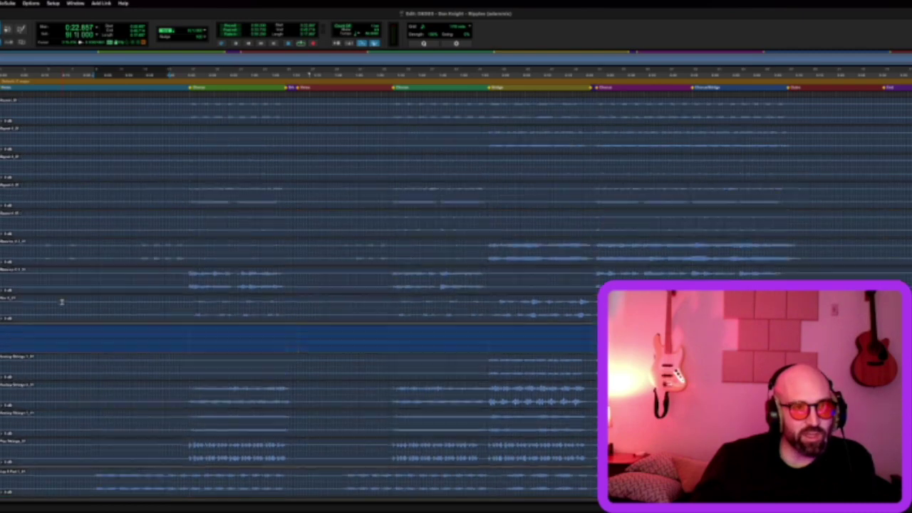
pyautogui.scroll(10, 42, 299)
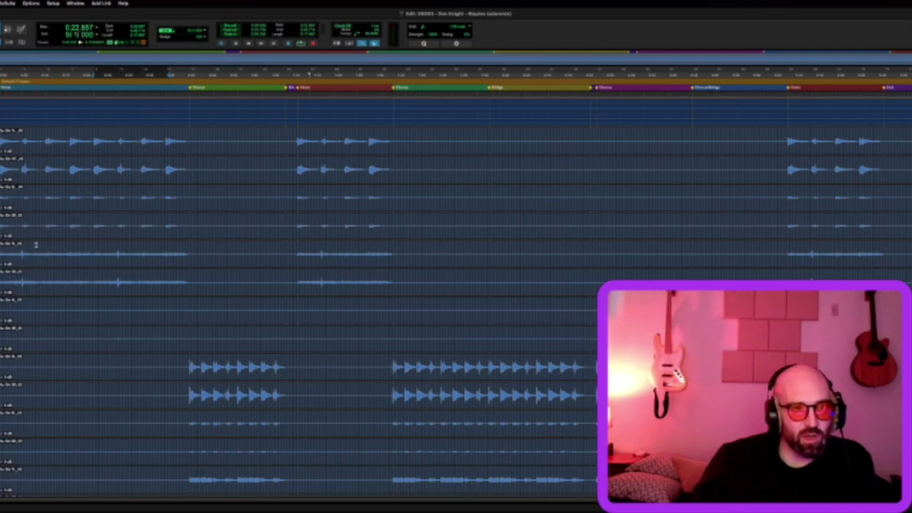
# Return to the pad group and play the verse part of the first soft piano track from about 0:22.9
pyautogui.scroll(-6, 36, 245)
pyautogui.scroll(-4, 45, 267)
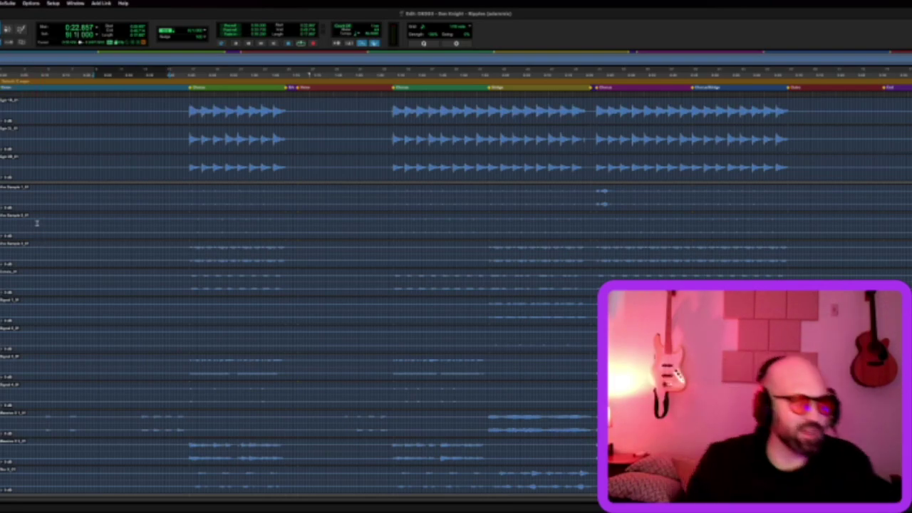
pyautogui.scroll(-3, 57, 241)
pyautogui.scroll(-10, 82, 342)
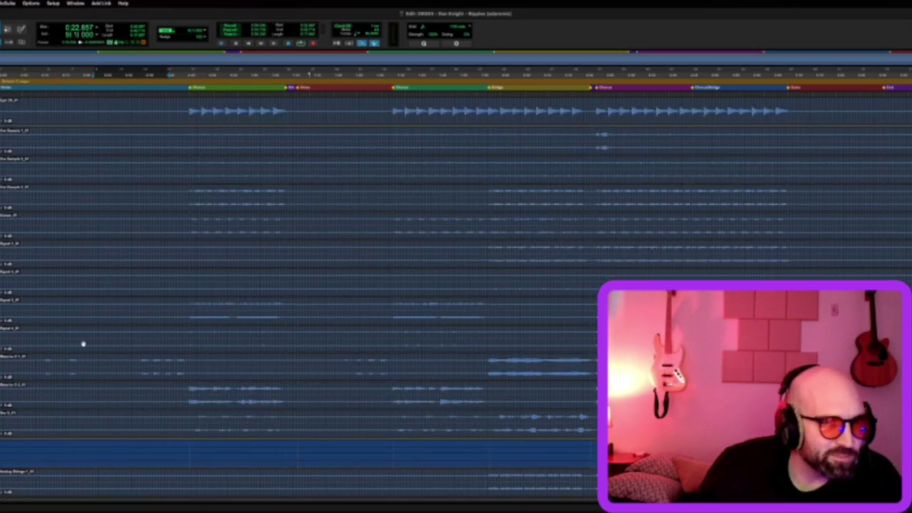
pyautogui.scroll(-1, 92, 355)
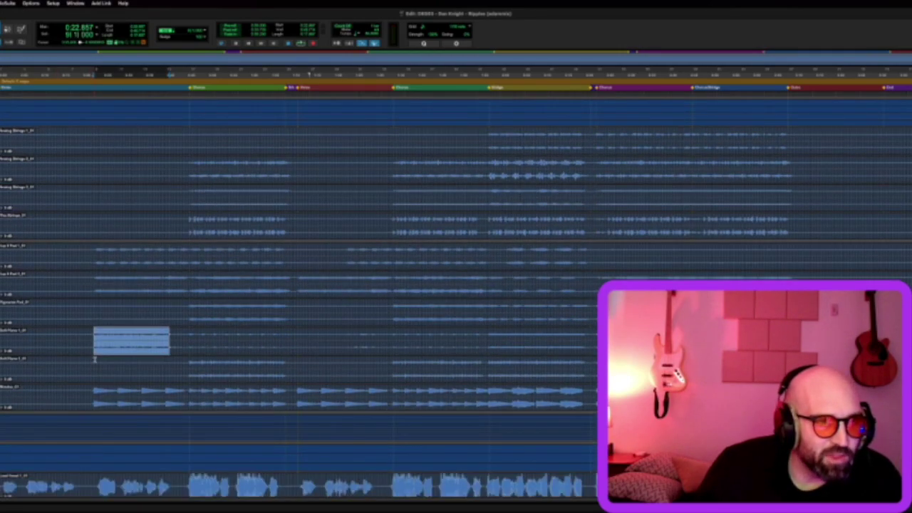
pyautogui.click(92, 334)
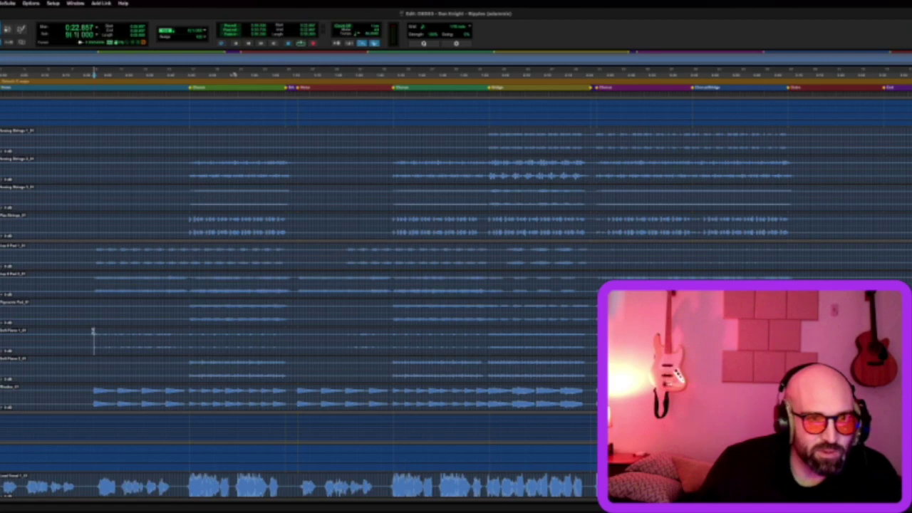
pyautogui.press('space')
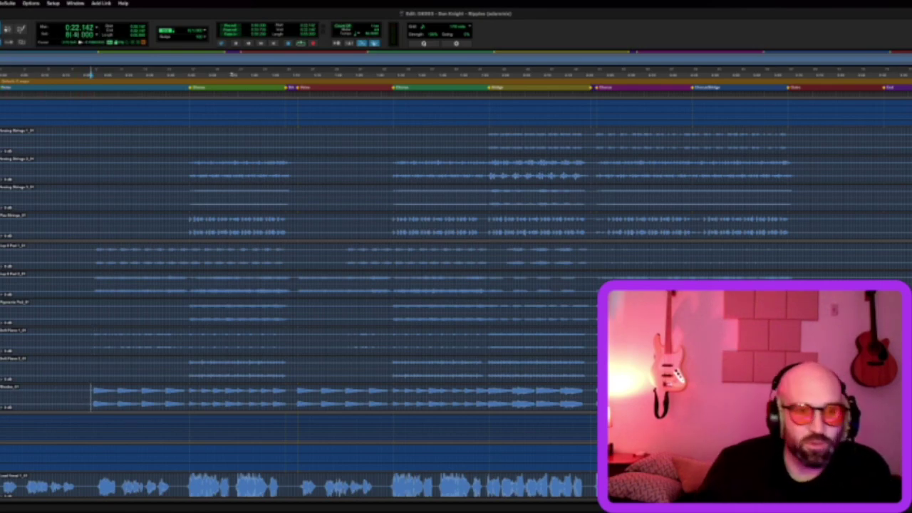
# Play the Rhodes verse part from about 0:22.1, dismissing the playback error and playing it again
pyautogui.press('space')
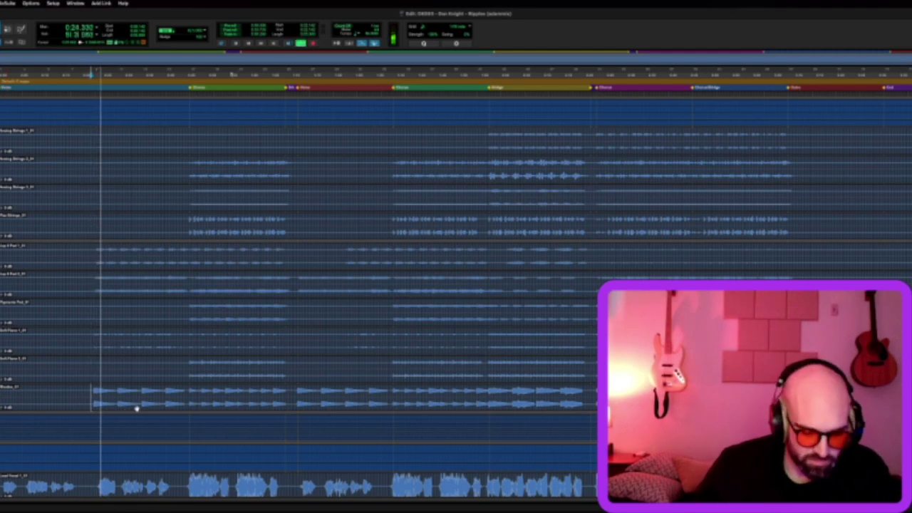
pyautogui.click(136, 407)
pyautogui.click(86, 406)
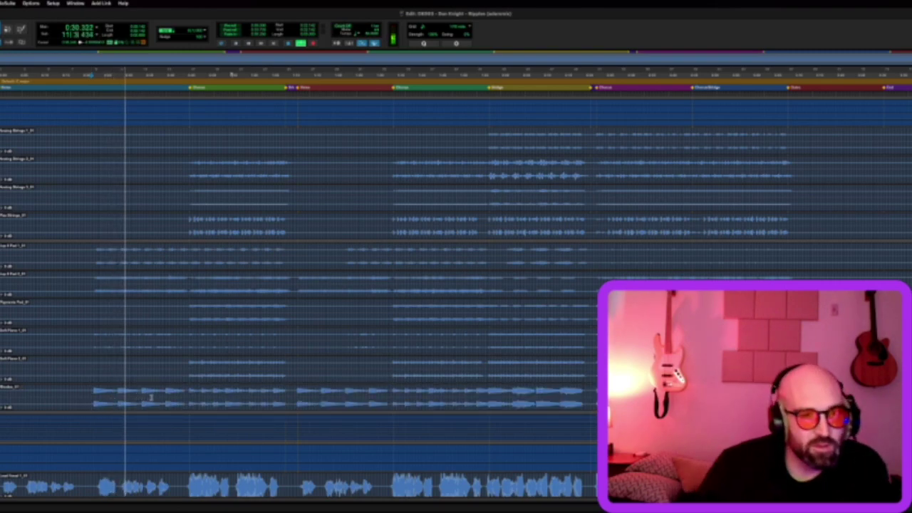
pyautogui.scroll(-4, 153, 396)
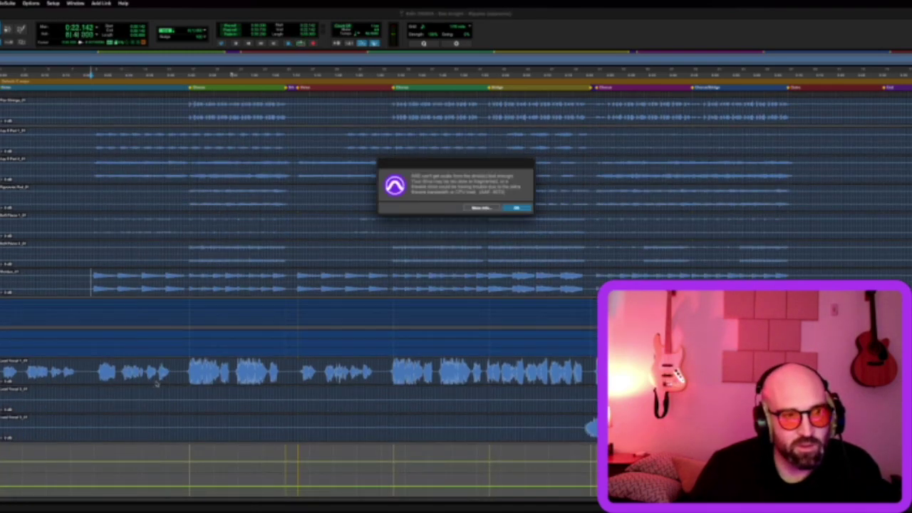
pyautogui.click(516, 208)
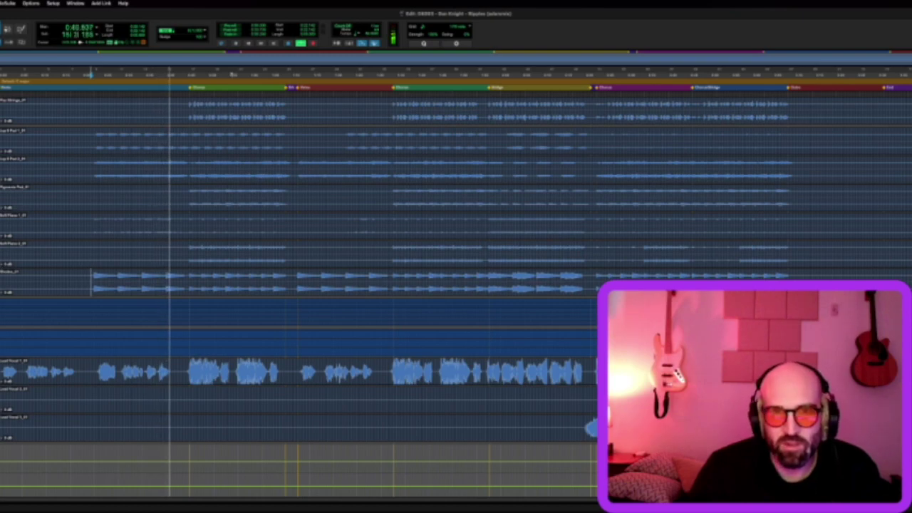
pyautogui.press('space')
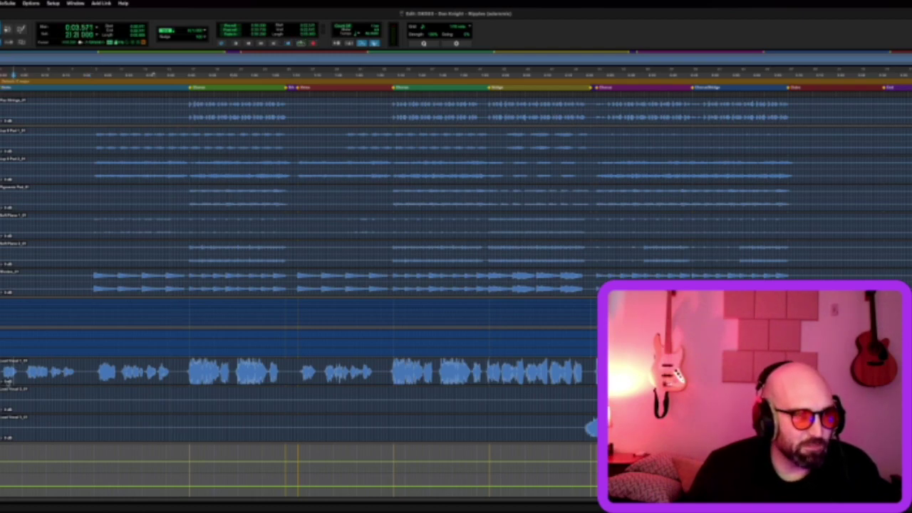
# Play the first lead vocal track from about 0:01.4
pyautogui.click(300, 371)
pyautogui.scroll(-2, 24, 378)
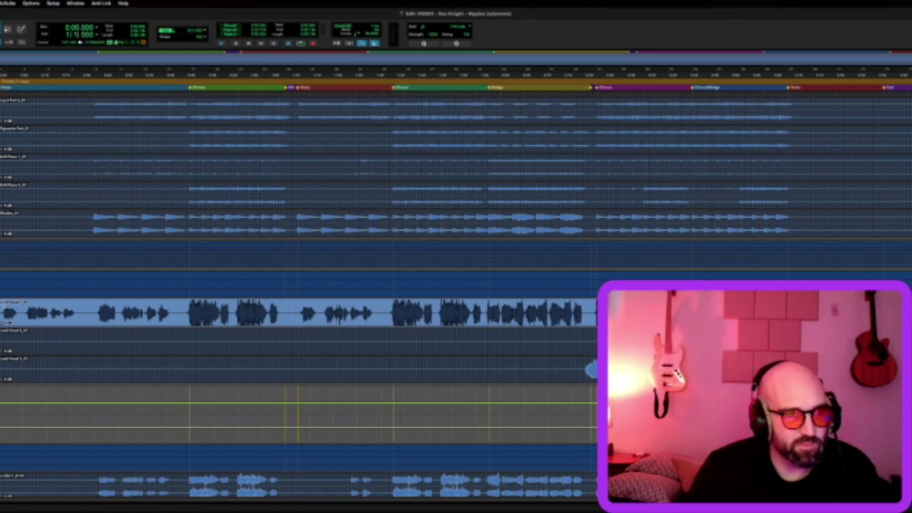
pyautogui.click(146, 74)
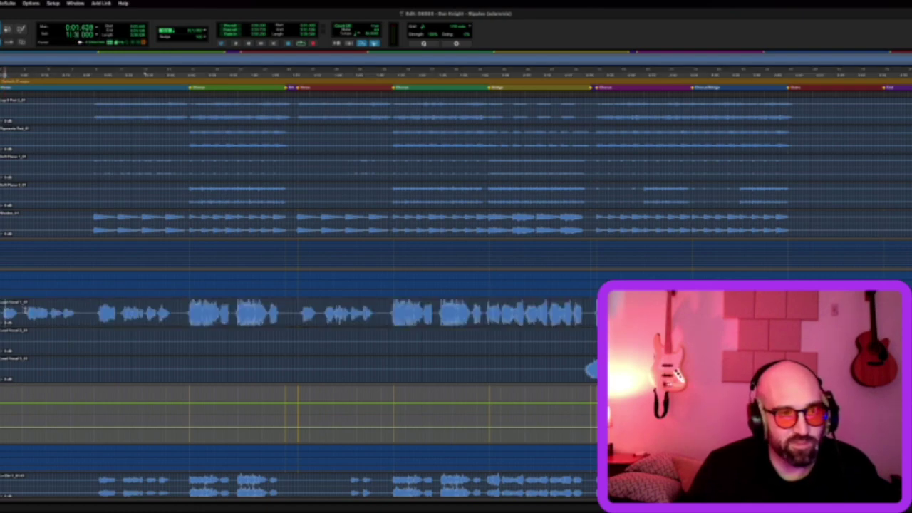
pyautogui.press('space')
# Examine the vocal double and backing vocal tracks while the verse plays, stopping just before the first chorus
pyautogui.scroll(-3, 18, 377)
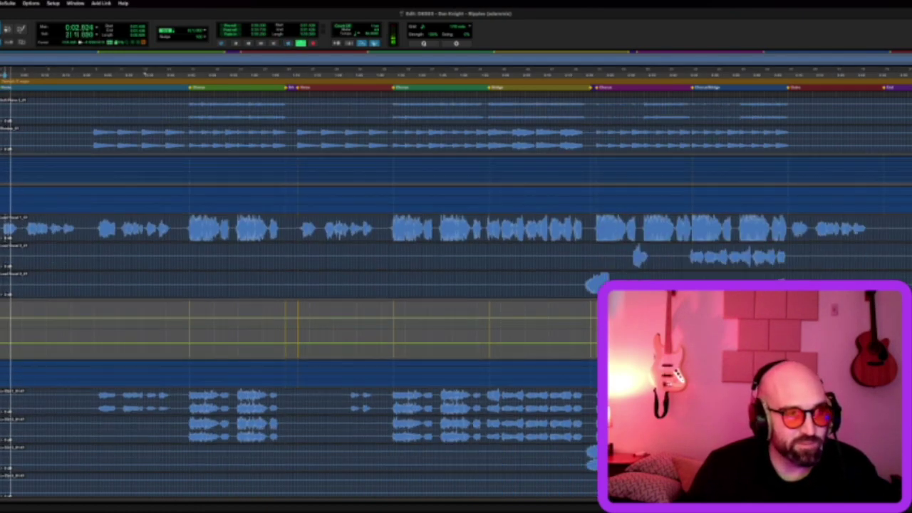
pyautogui.scroll(-2, 19, 377)
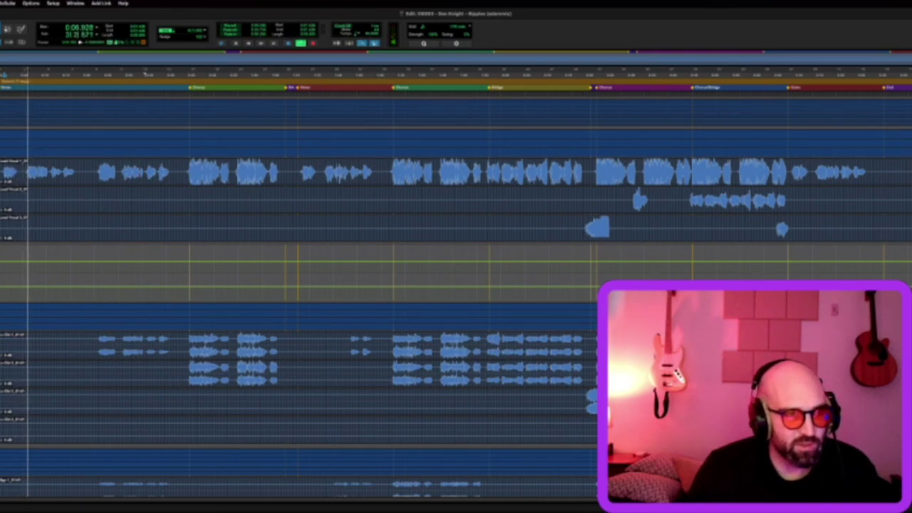
pyautogui.scroll(-5, 131, 360)
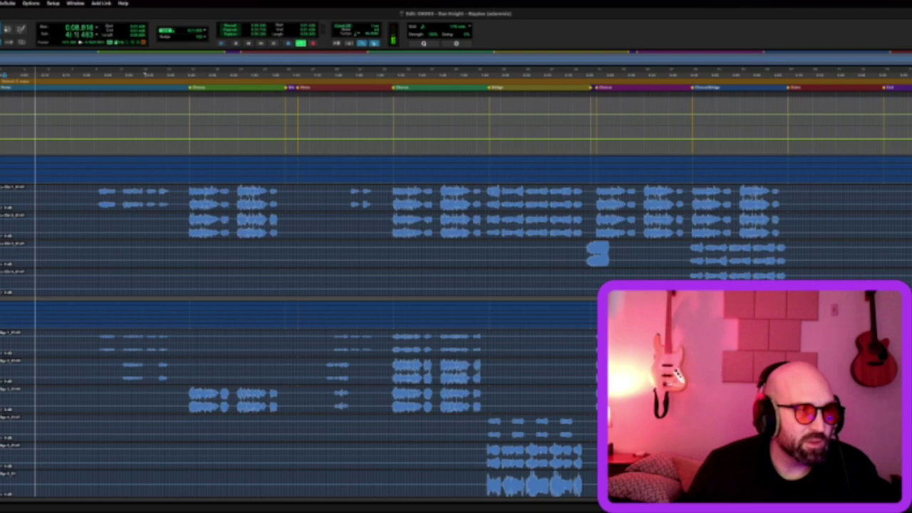
pyautogui.scroll(-2, 71, 352)
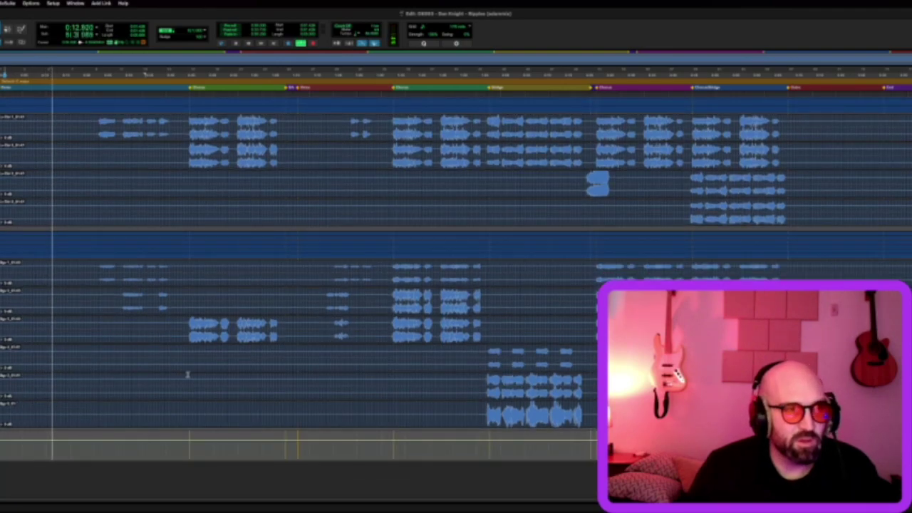
pyautogui.scroll(4, 121, 302)
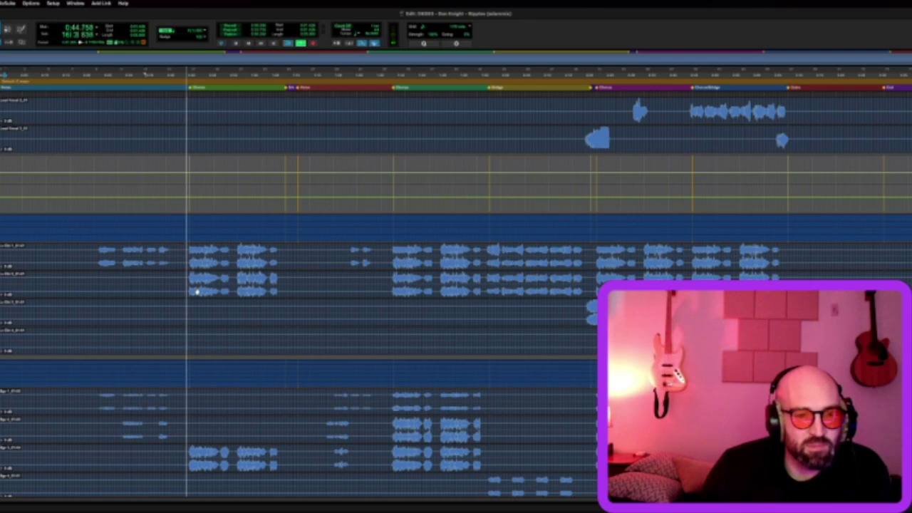
pyautogui.press('space')
# Return to the bass and kick tracks and play the first chorus from about 0:45.7, then replay it from the start
pyautogui.scroll(10, 183, 270)
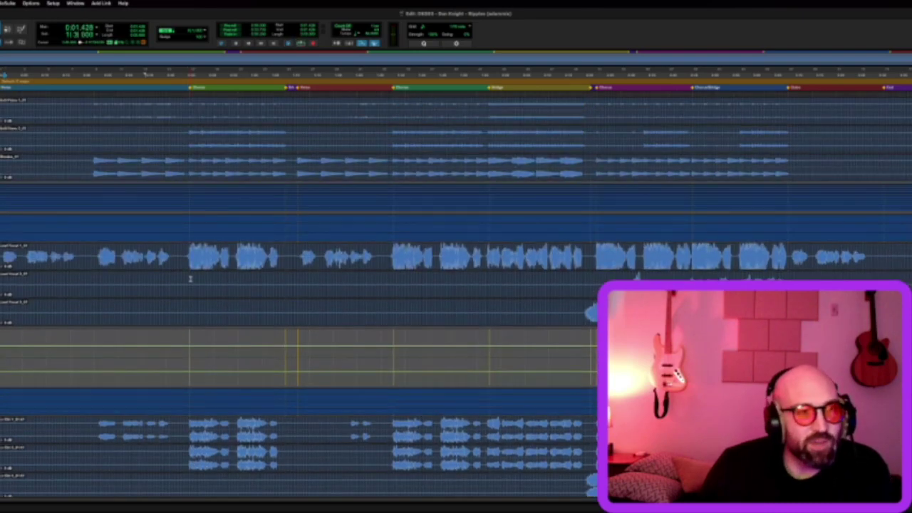
pyautogui.scroll(-10, 129, 245)
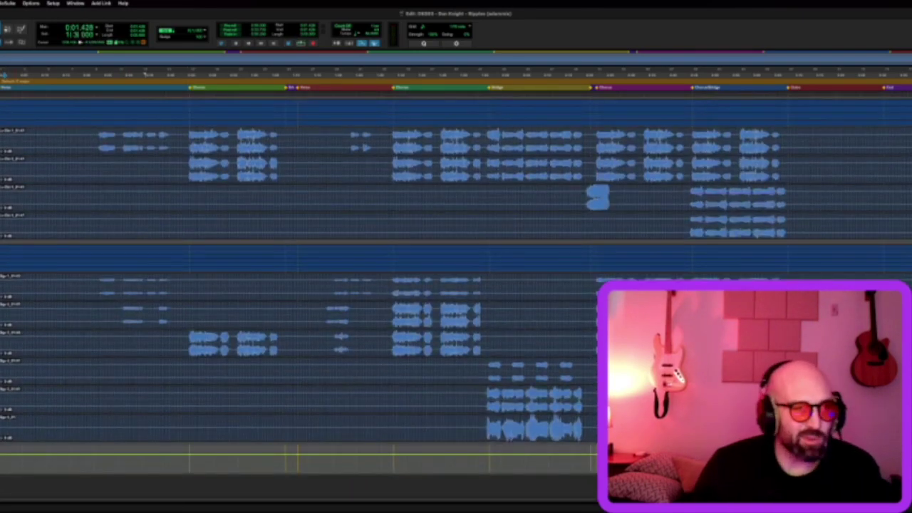
pyautogui.scroll(-10, 299, 285)
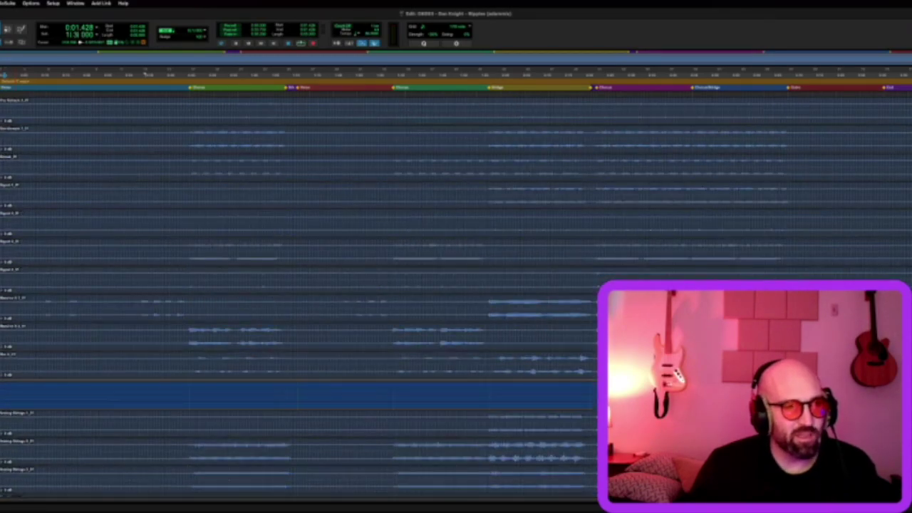
pyautogui.scroll(-15, 299, 285)
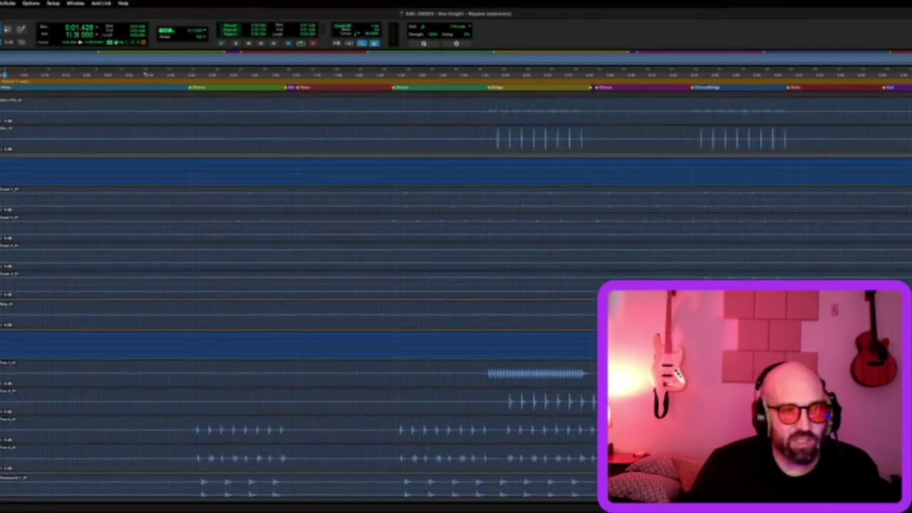
pyautogui.scroll(7, 299, 285)
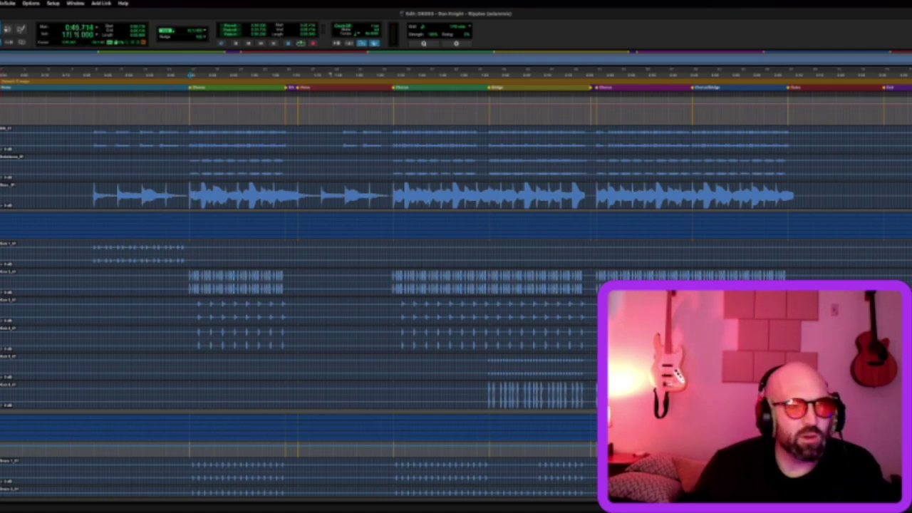
pyautogui.press('space')
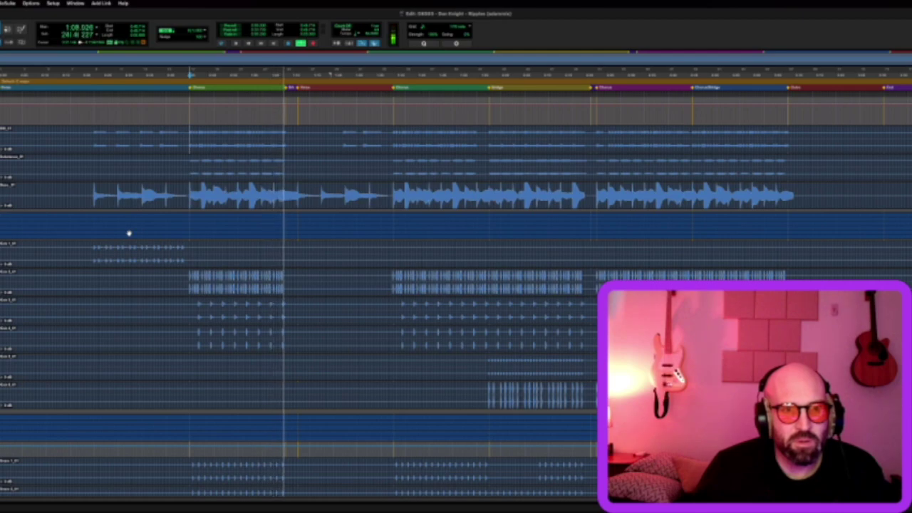
pyautogui.press('space')
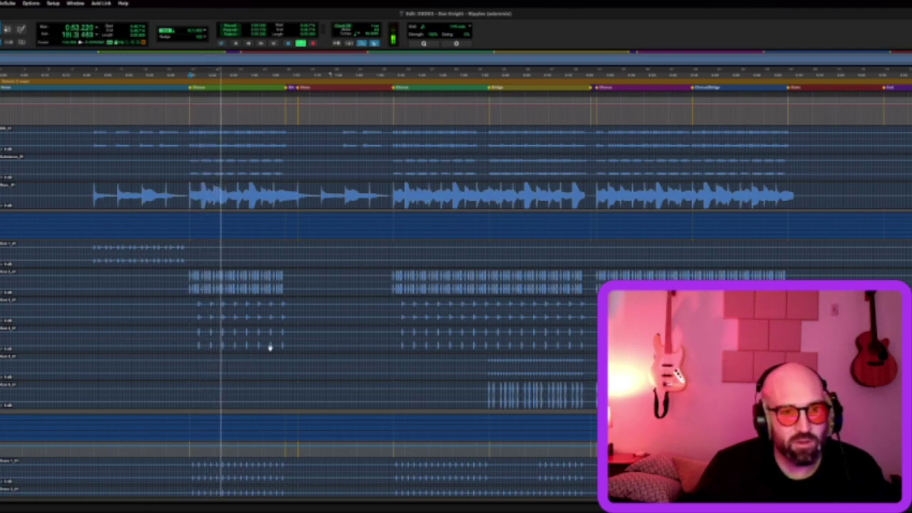
# Play the snare layers of the first chorus from about 0:45.7, marking out the snare roll part
pyautogui.scroll(-6, 262, 345)
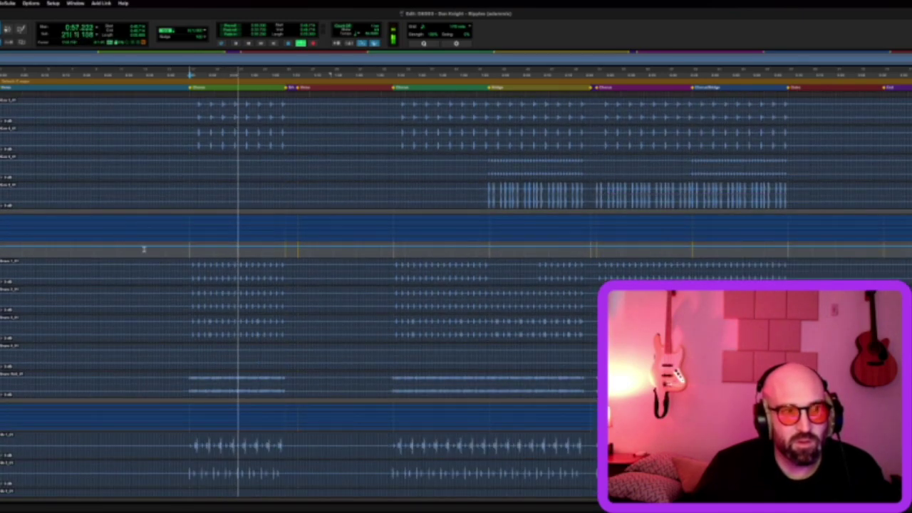
pyautogui.press('space')
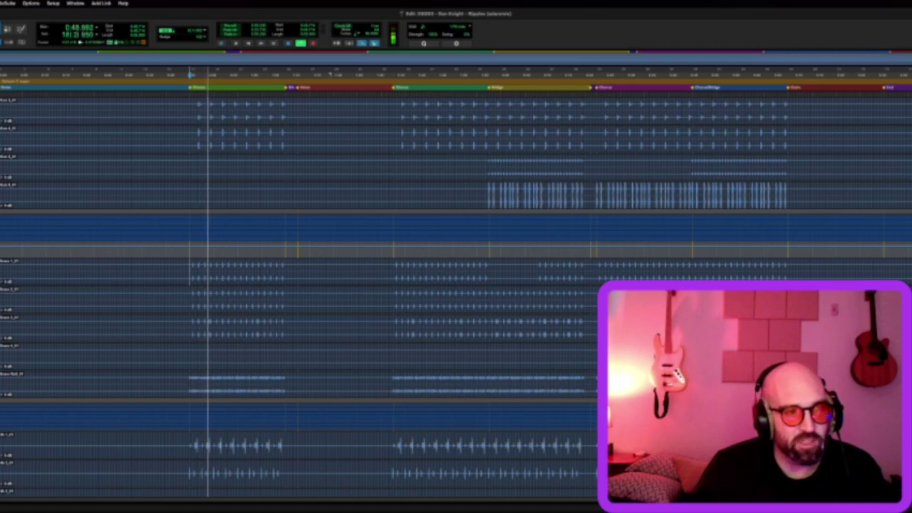
pyautogui.press('space')
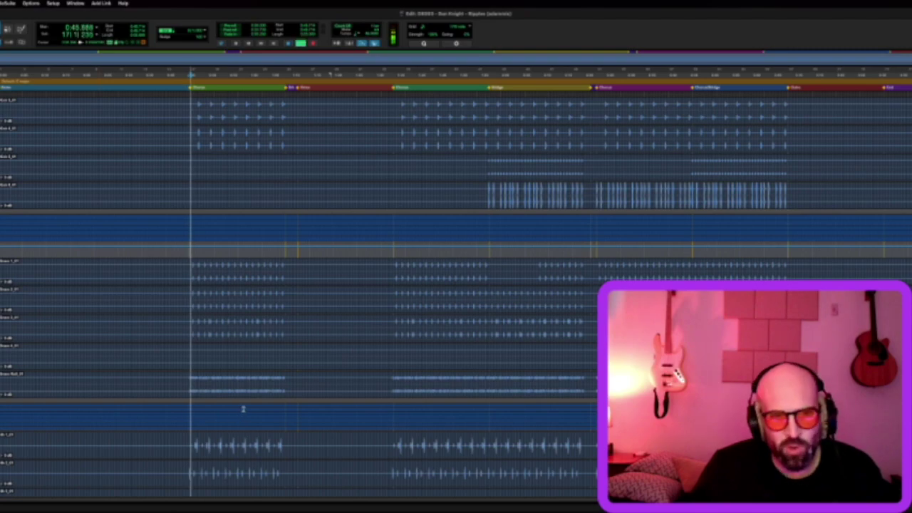
pyautogui.moveTo(191, 381); pyautogui.dragTo(265, 385)
pyautogui.click(299, 381)
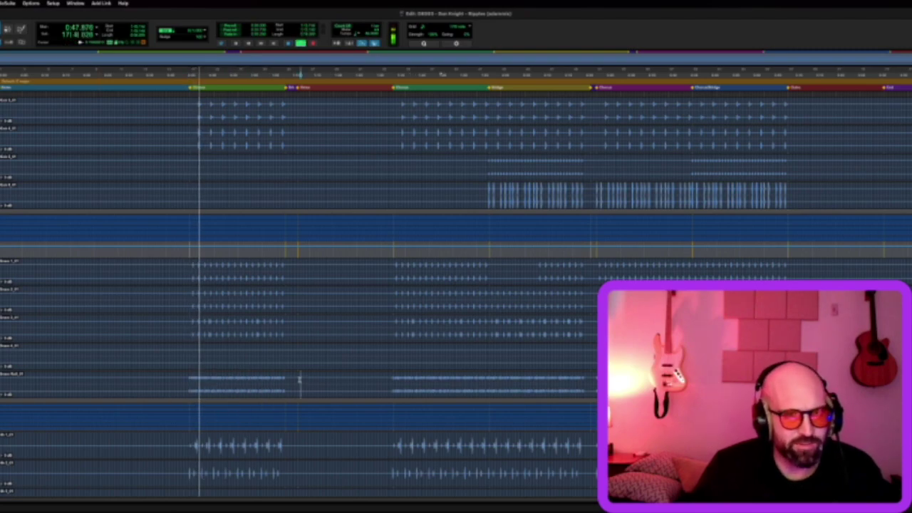
# Examine the hi-hat tracks below the snares and replay the first chorus from about 0:45.7
pyautogui.scroll(-3, 240, 386)
pyautogui.scroll(-2, 240, 390)
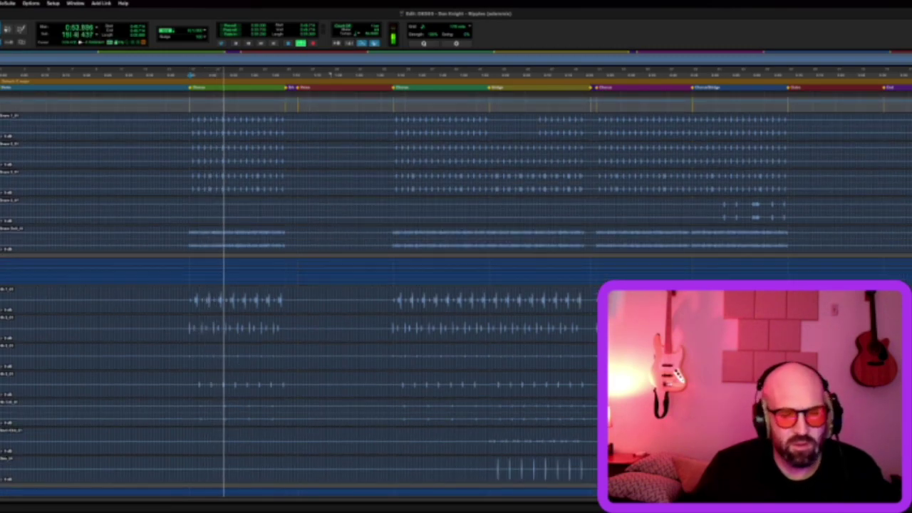
pyautogui.scroll(-1, 107, 319)
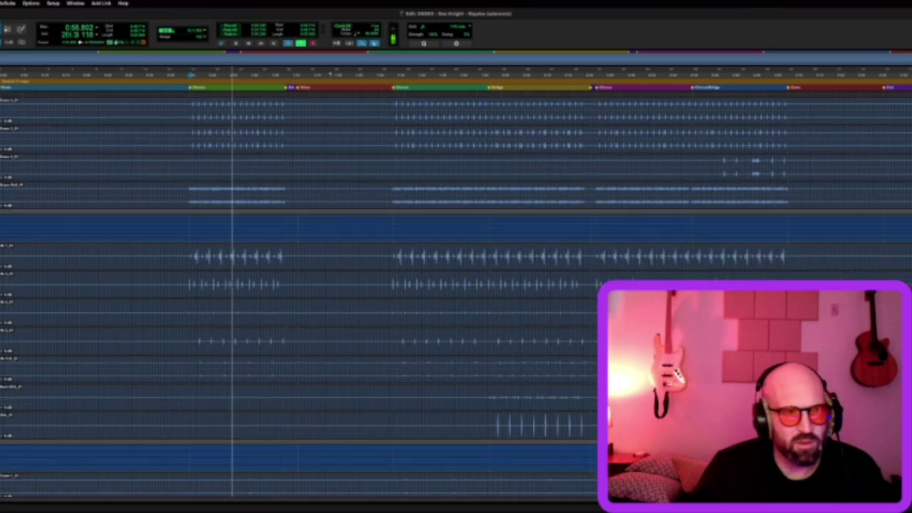
pyautogui.press('space')
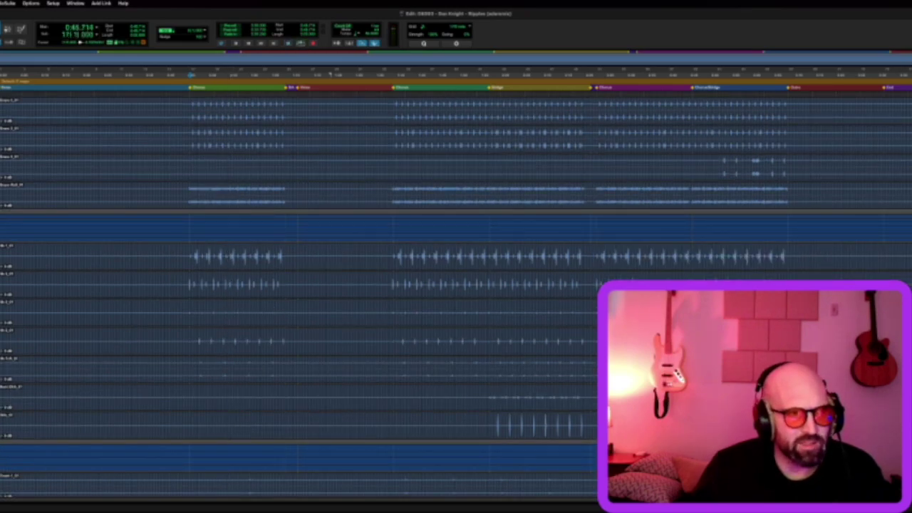
pyautogui.press('space')
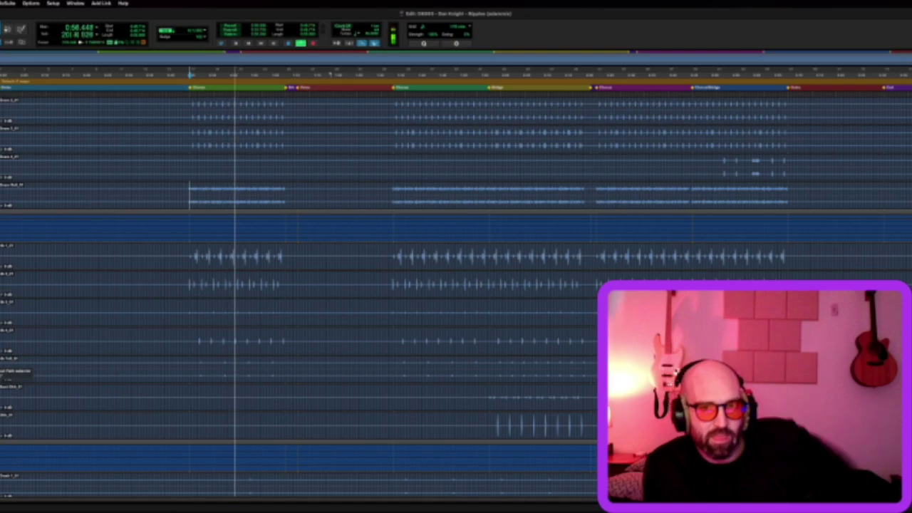
# Bring the crash tracks into view and replay the first chorus from about 0:45.7
pyautogui.scroll(-5, 169, 382)
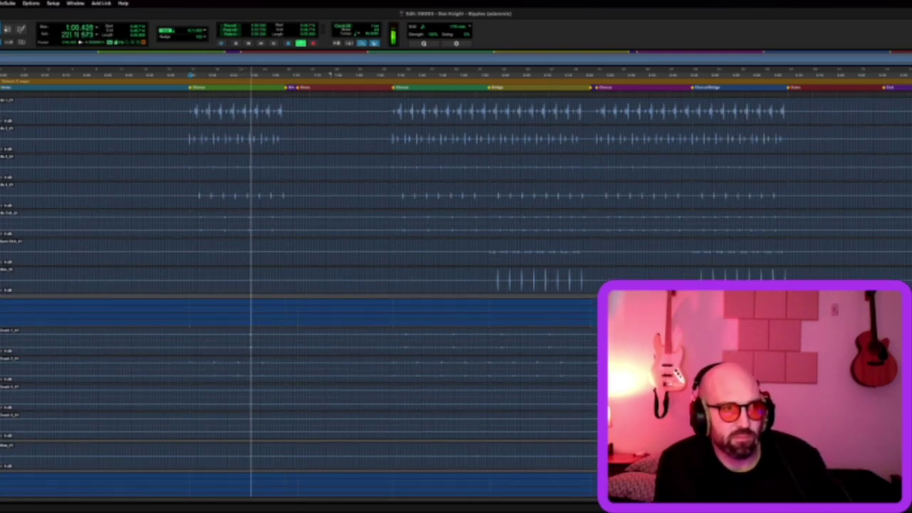
pyautogui.press('space')
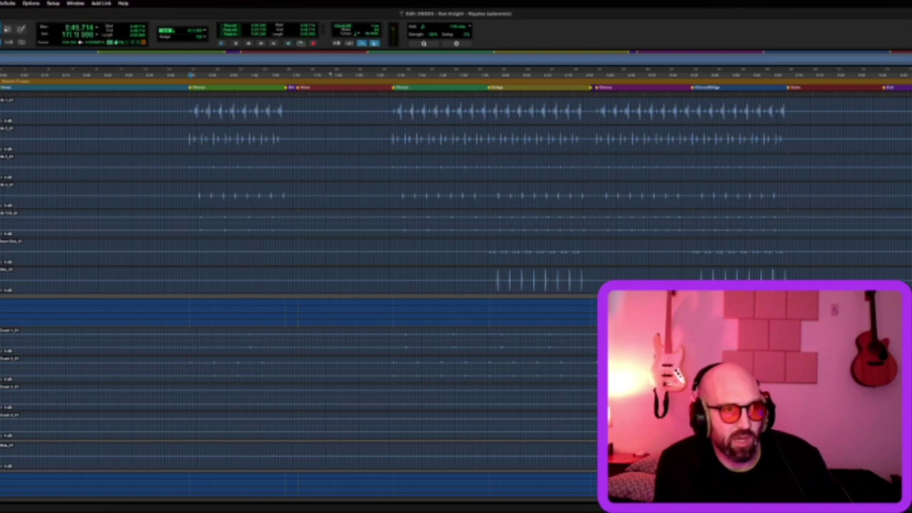
pyautogui.press('space')
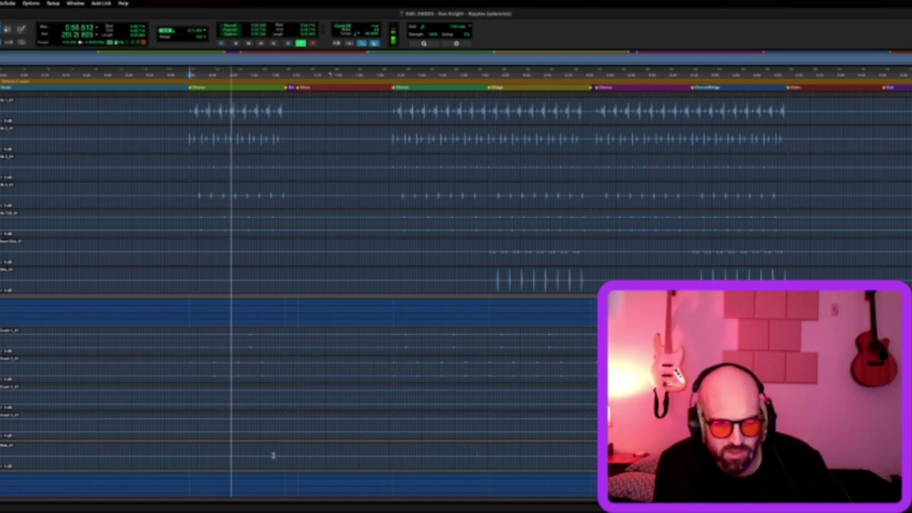
# Mark out the ride part near the end of the first chorus and examine it up close
pyautogui.moveTo(266, 449); pyautogui.dragTo(280, 450)
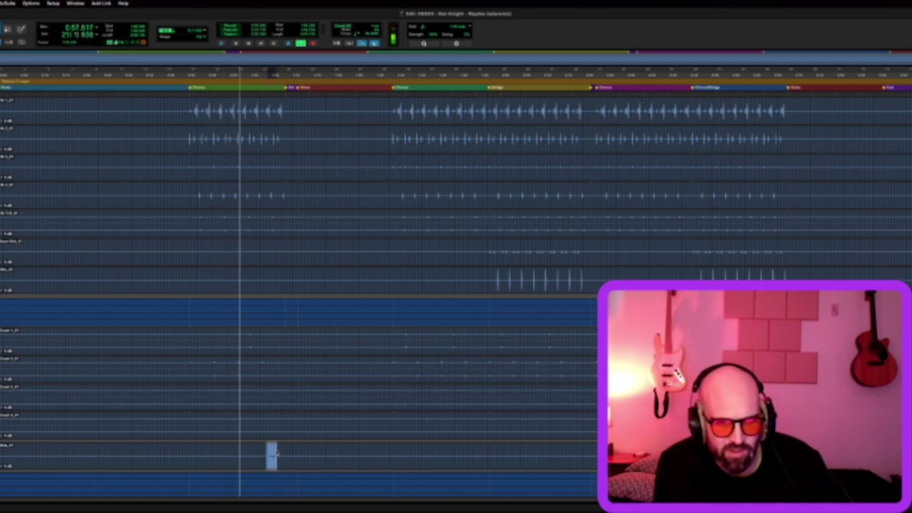
pyautogui.press('super+bracketright')
pyautogui.press('super+bracketright')
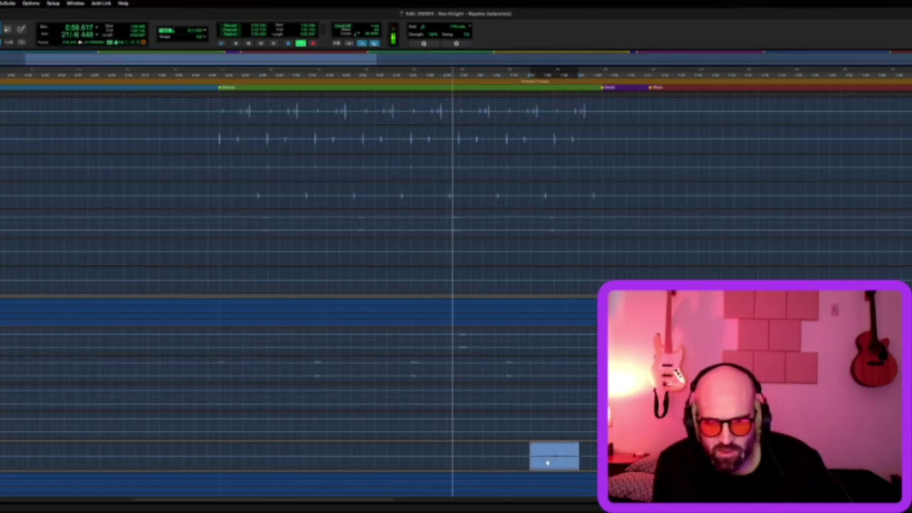
pyautogui.press('super+bracketleft')
pyautogui.press('super+bracketleft')
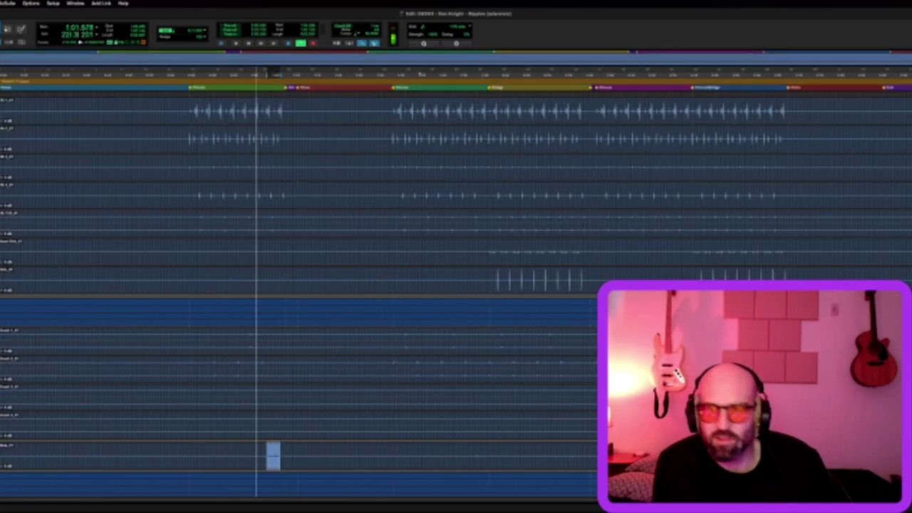
# Enlarge the waveform display on all tracks, mark the earlier ride hit in the first chorus and stop playback
pyautogui.press('super+alt+bracketright')
pyautogui.press('super+alt+bracketright')
pyautogui.press('super+alt+bracketright')
pyautogui.press('super+alt+bracketright')
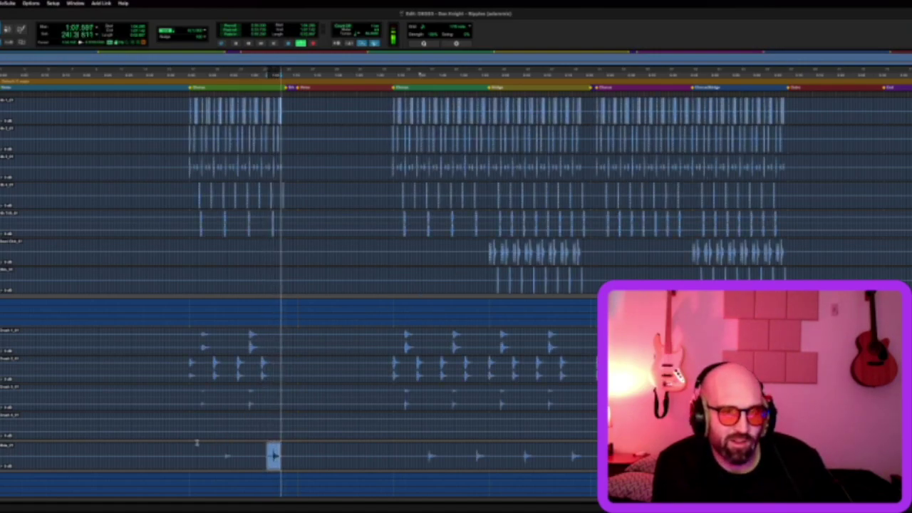
pyautogui.click(224, 448)
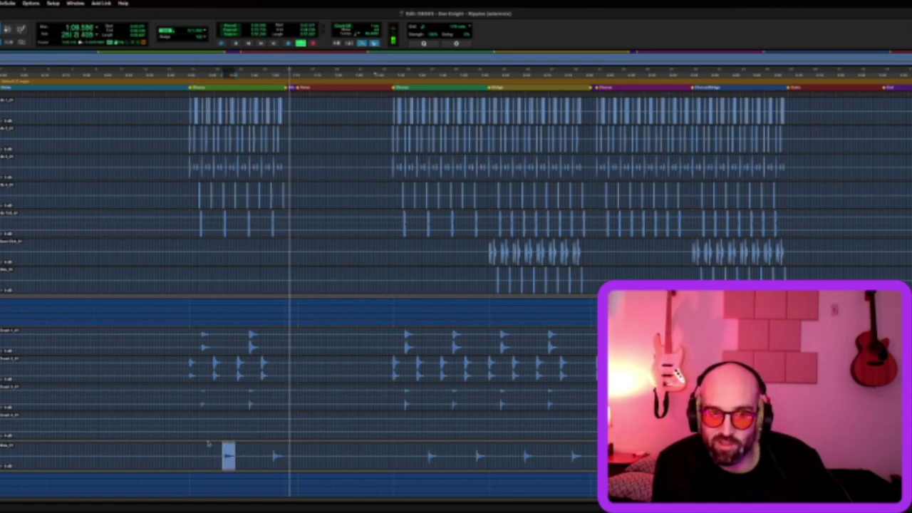
pyautogui.press('space')
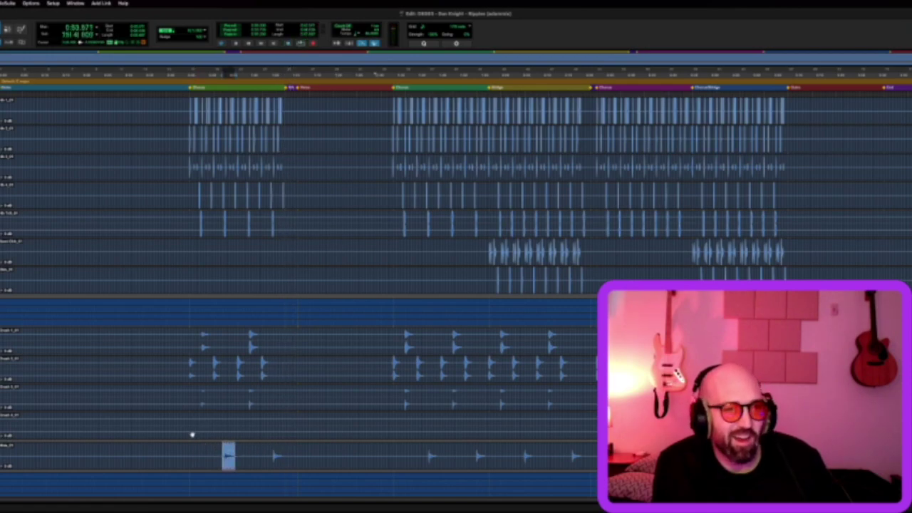
# Bring the tom tracks into view and play the first chorus from about 0:45.7
pyautogui.scroll(-6, 191, 446)
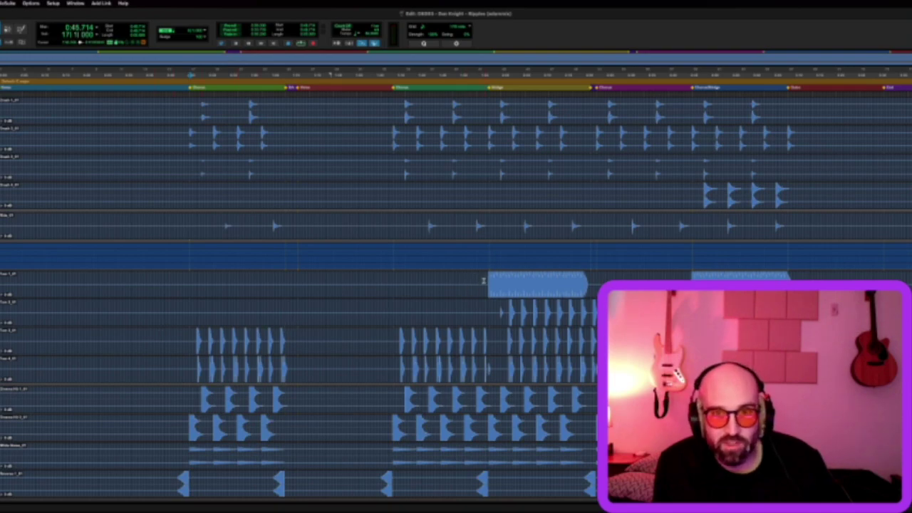
pyautogui.doubleClick(323, 294)
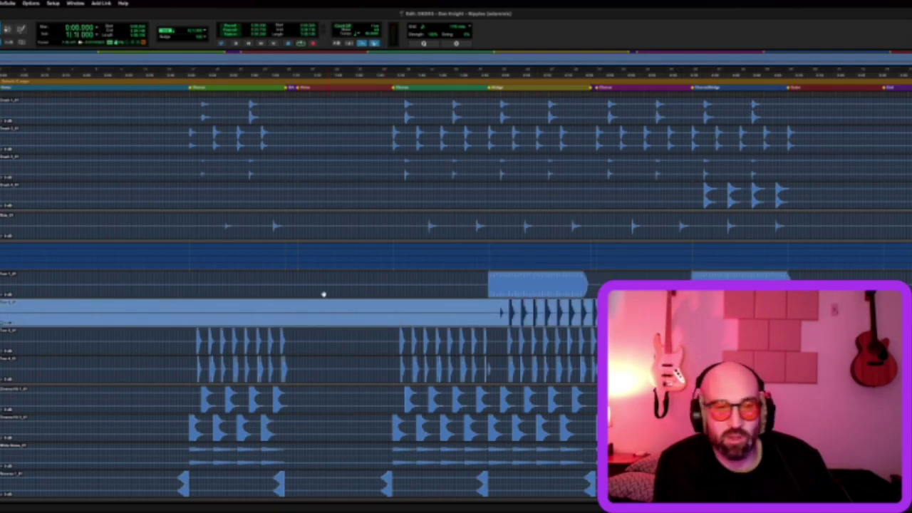
pyautogui.click(192, 280)
pyautogui.press('space')
# Examine the cinematic hit, white noise and reverse tracks below the toms and replay the first chorus
pyautogui.scroll(-3, 107, 348)
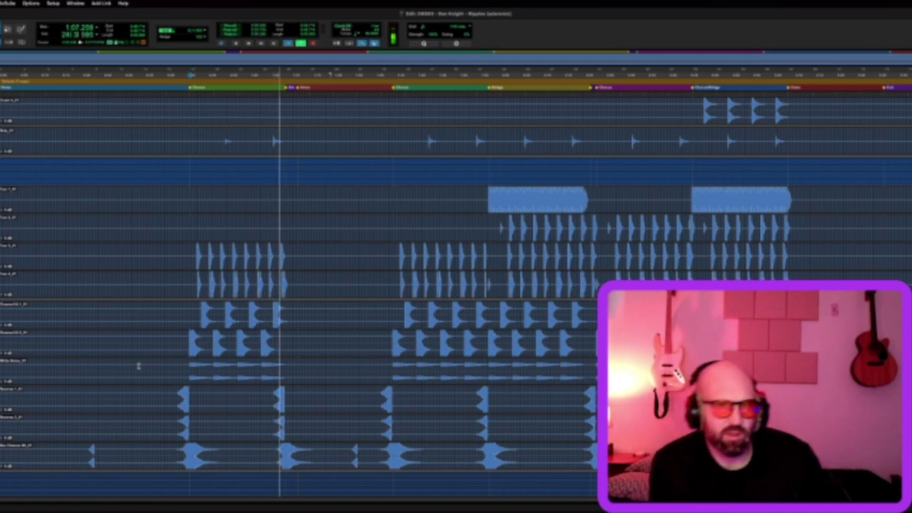
pyautogui.press('space')
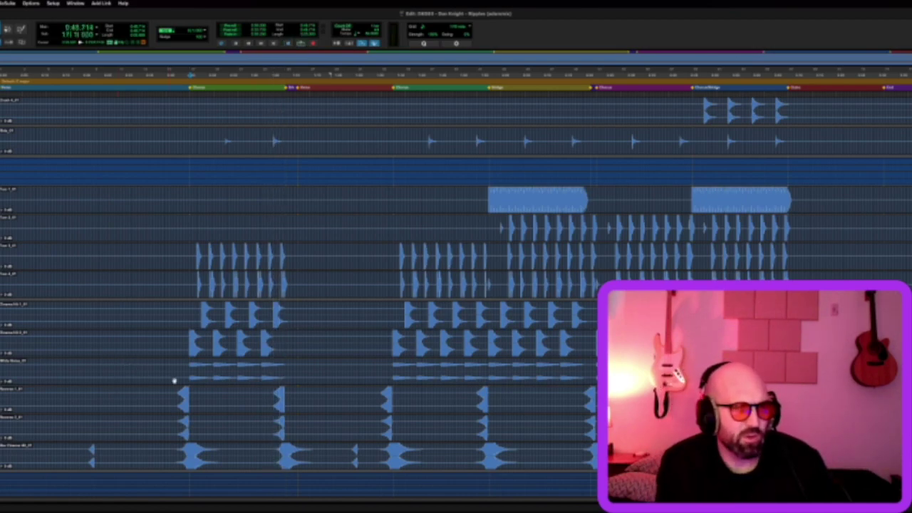
pyautogui.press('space')
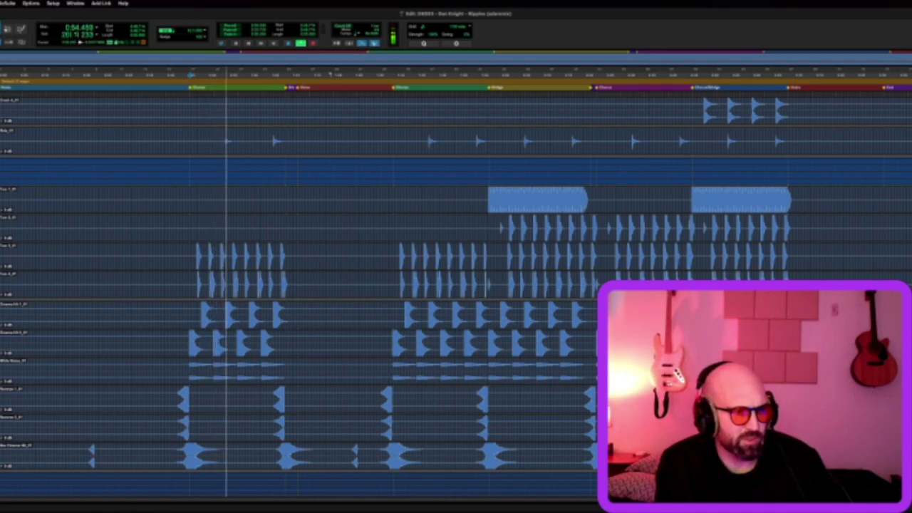
pyautogui.press('space')
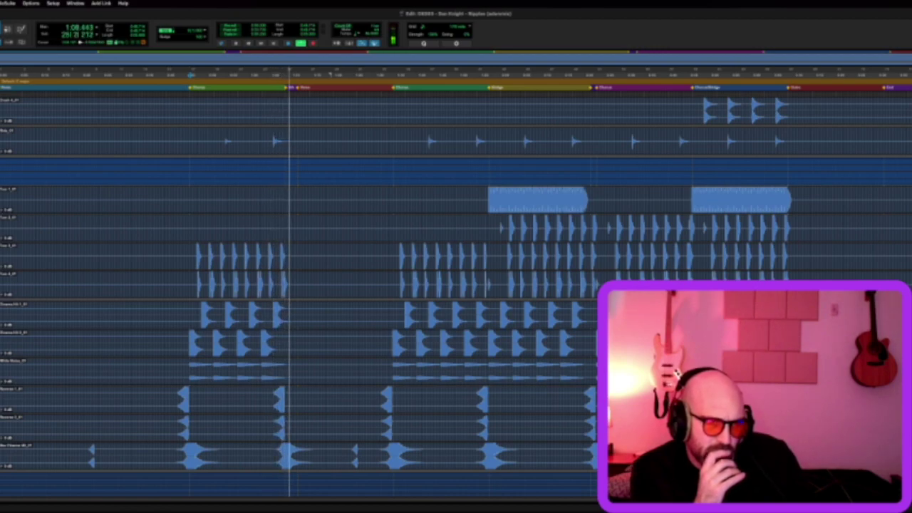
# Look through the acoustic guitar tracks of the verse and chorus, and play the first chorus from 0:45.000
pyautogui.scroll(-3, 166, 373)
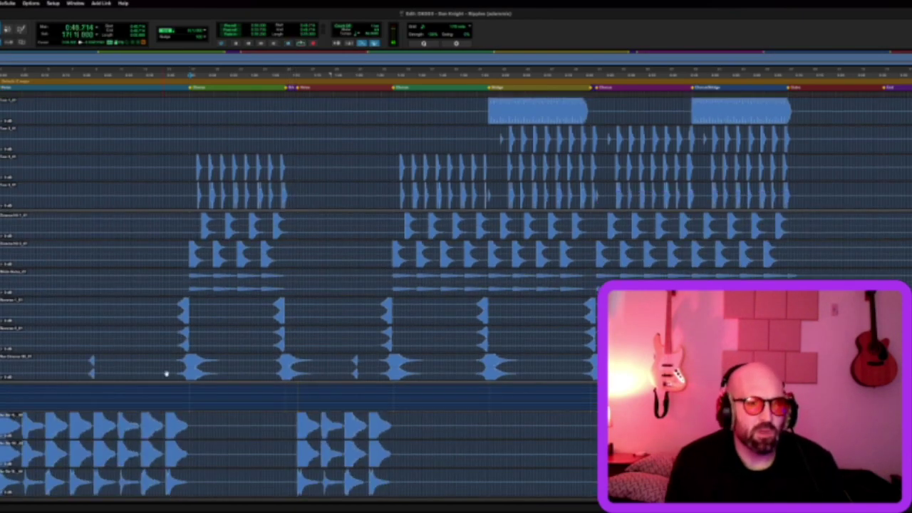
pyautogui.scroll(-9, 166, 374)
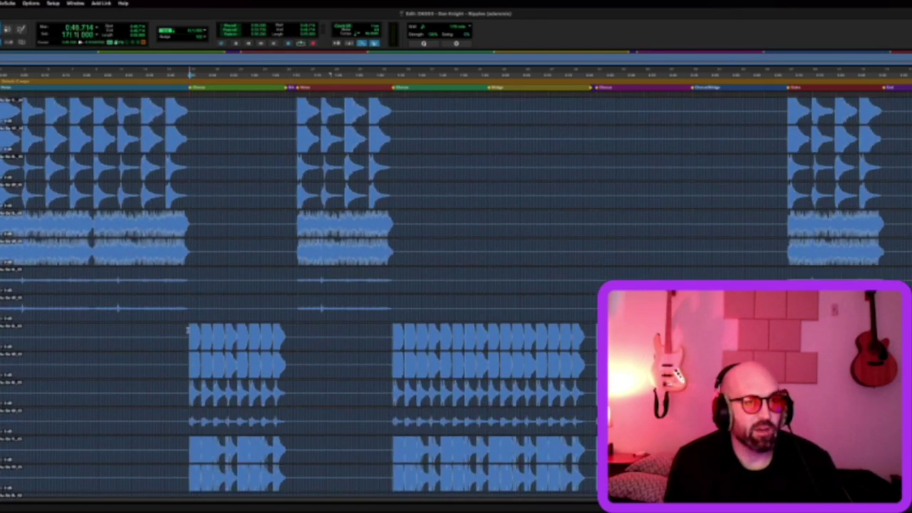
pyautogui.scroll(5, 183, 332)
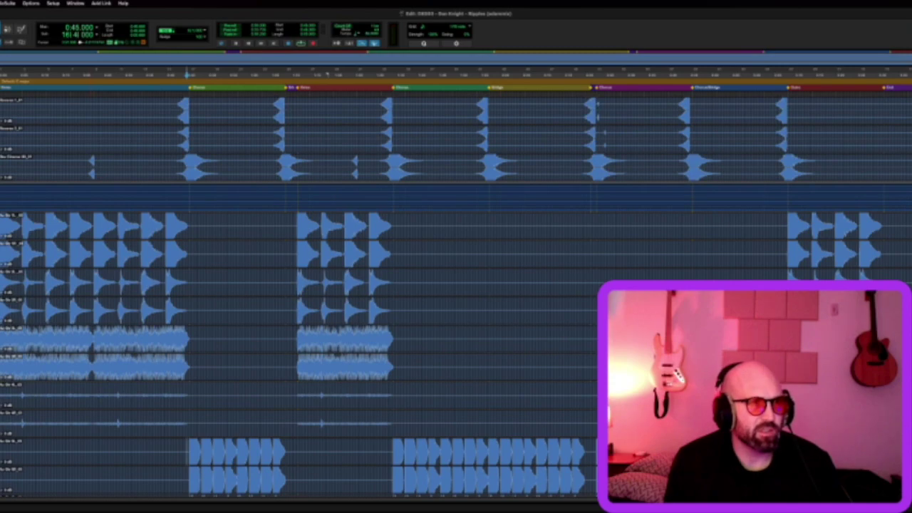
pyautogui.scroll(-8, 39, 241)
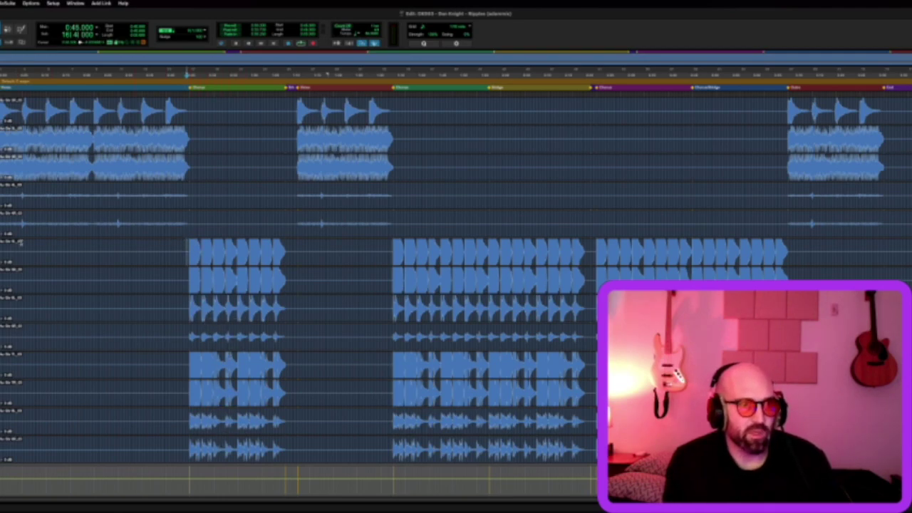
pyautogui.press('space')
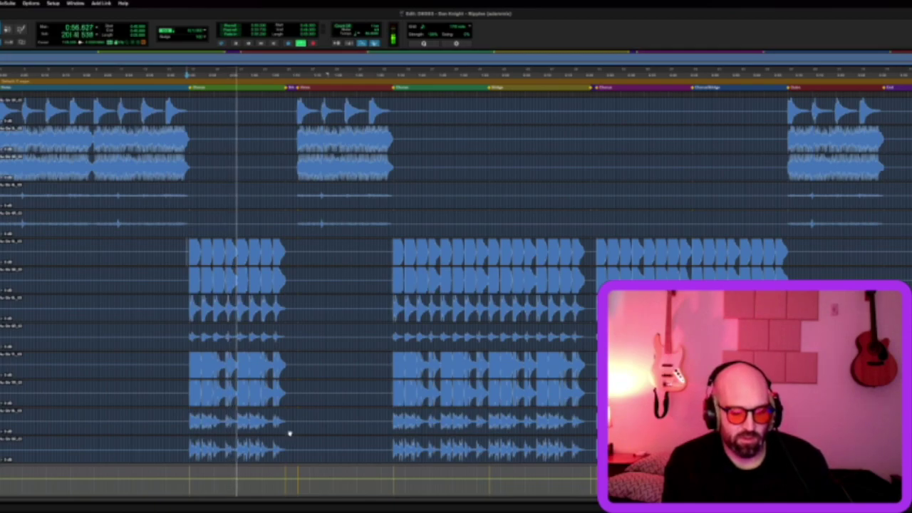
# Examine the Ebow guitar tracks below the acoustics while the first chorus plays, and stop at its end
pyautogui.scroll(-8, 313, 399)
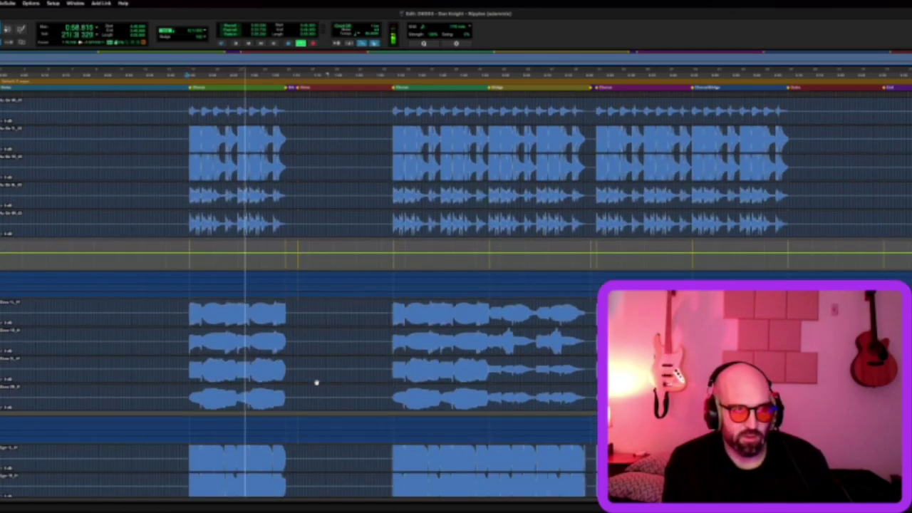
pyautogui.scroll(-2, 316, 383)
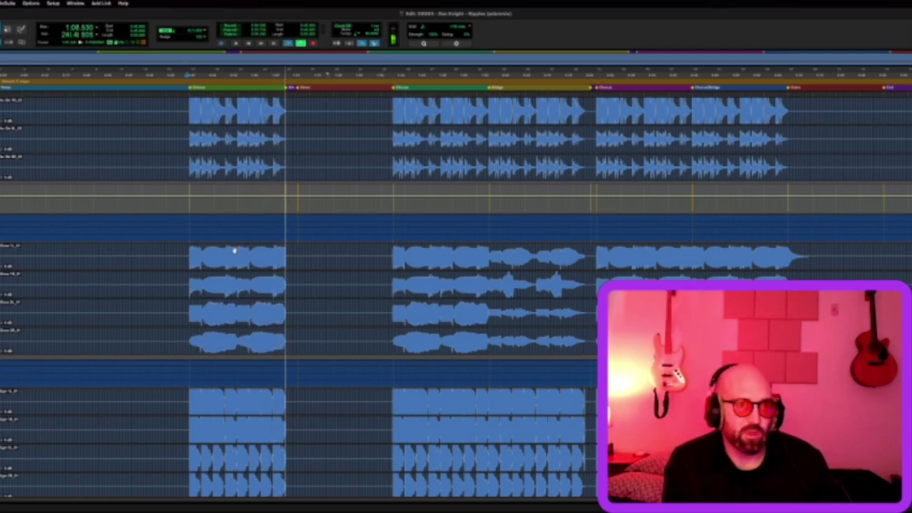
pyautogui.press('space')
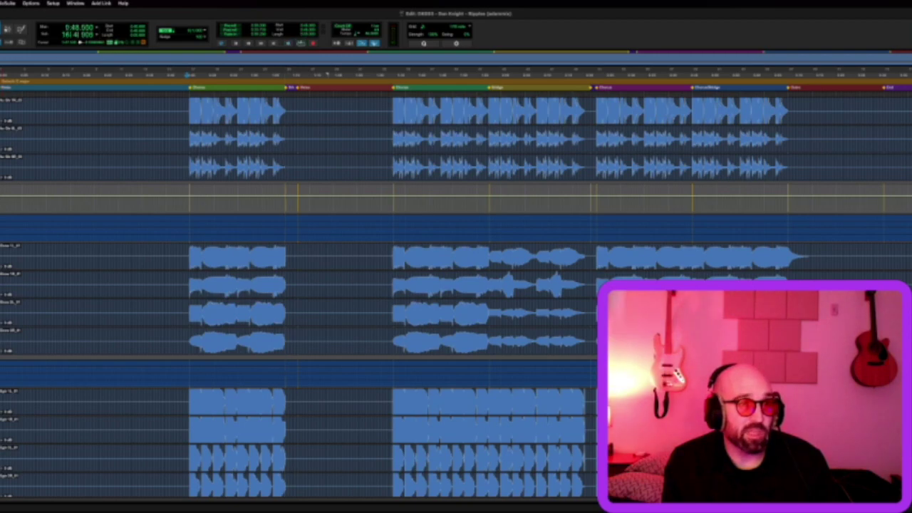
# Check the settings of the Little Plate reverb on the guitar tracks and close the plug-in
pyautogui.click(60, 220)
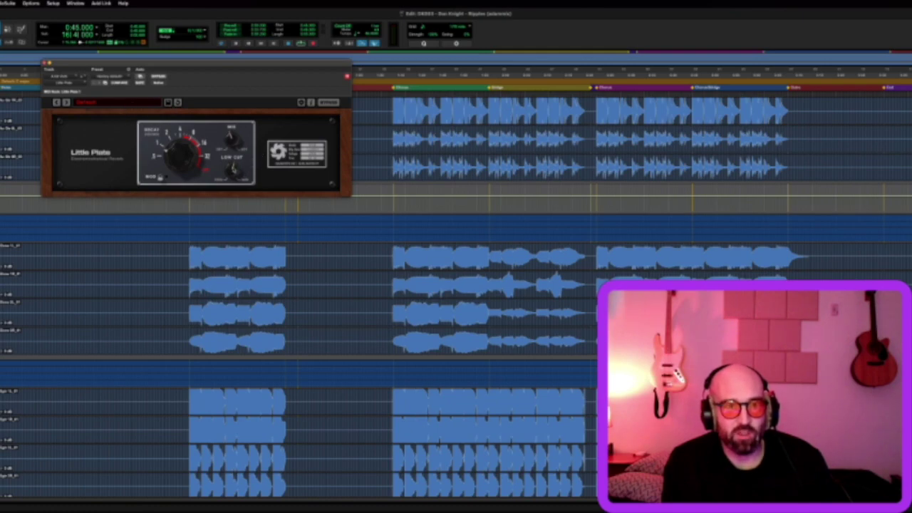
pyautogui.click(46, 63)
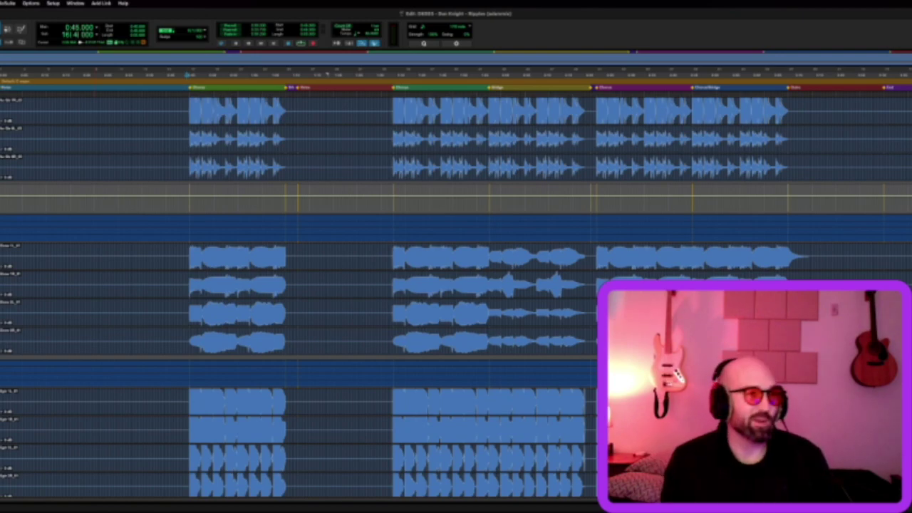
# Play the Ebow guitar layers of the first chorus twice from 0:45.000
pyautogui.click(186, 268)
pyautogui.press('space')
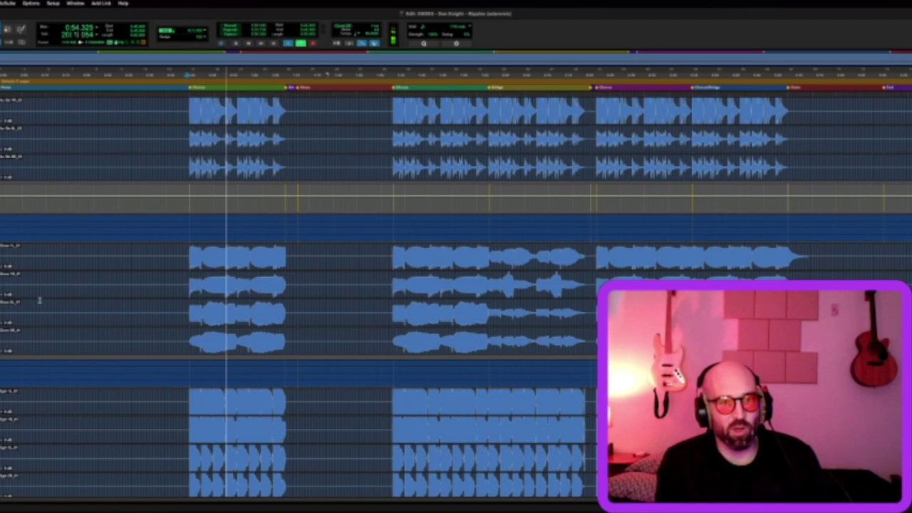
pyautogui.press('space')
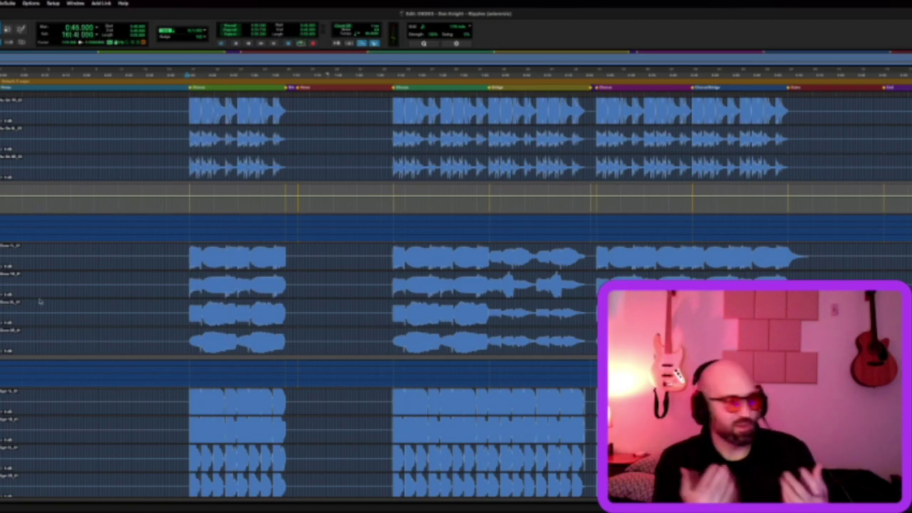
pyautogui.press('space')
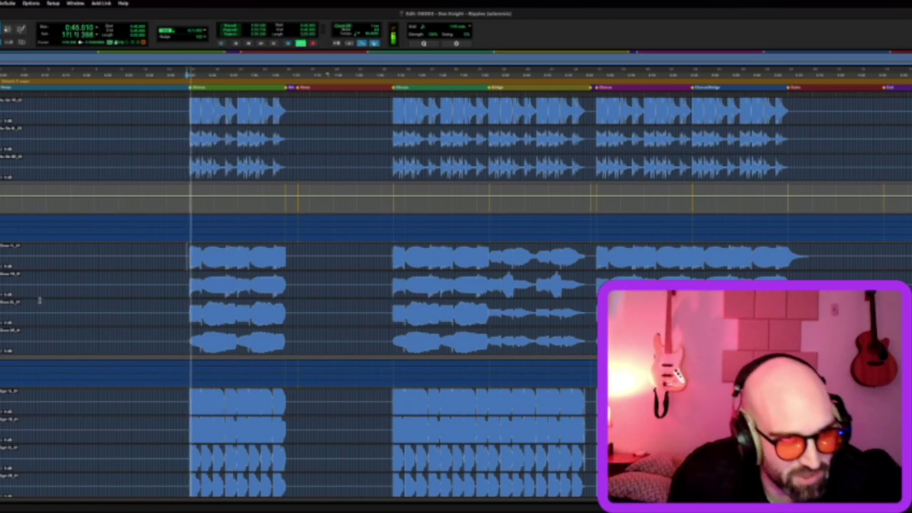
pyautogui.press('space')
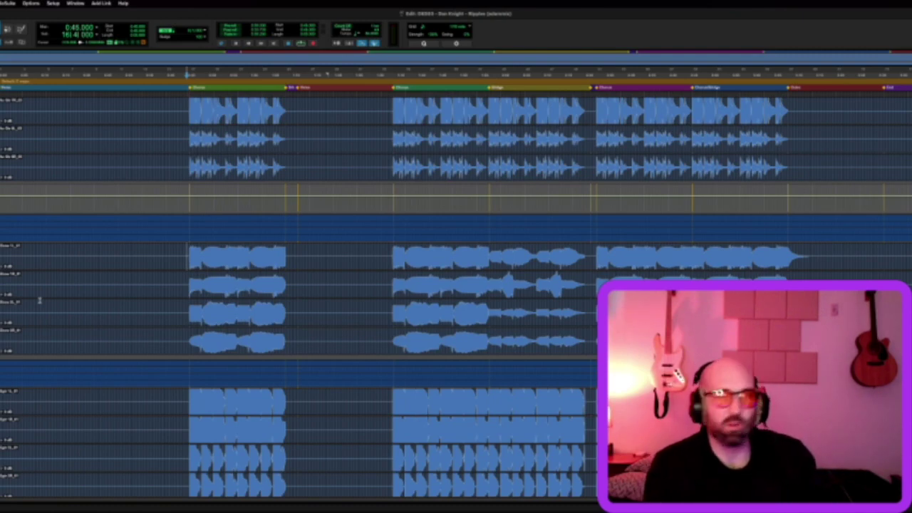
# Replay the first chorus from 0:45.000 and bring the electric guitar and vocal sample tracks into view
pyautogui.press('space')
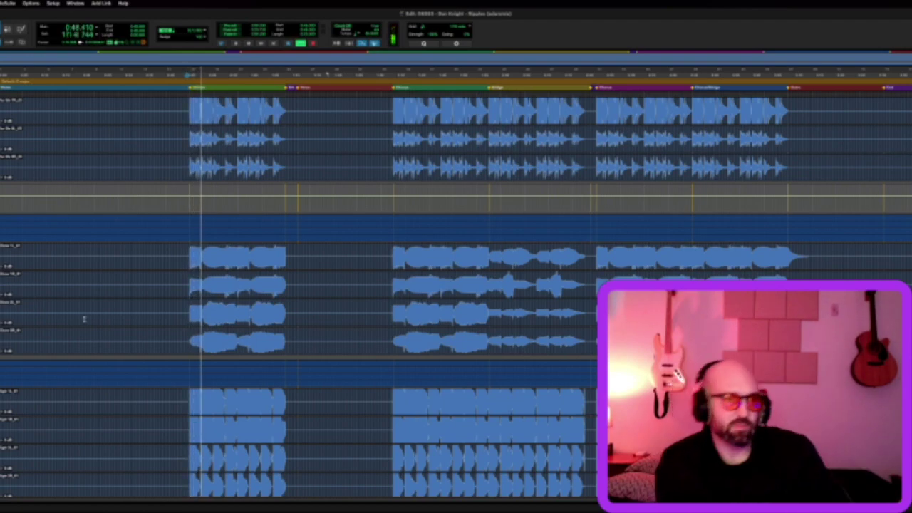
pyautogui.scroll(-2, 219, 318)
pyautogui.scroll(-5, 179, 346)
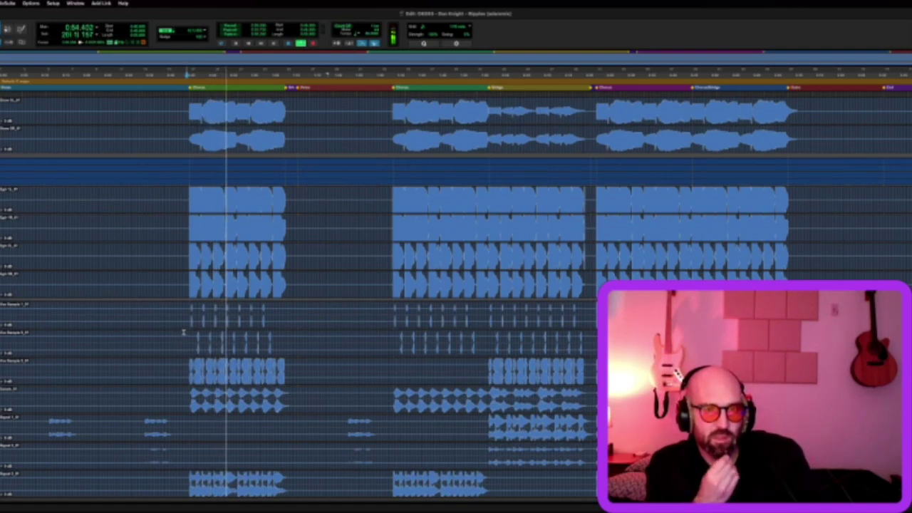
pyautogui.press('space')
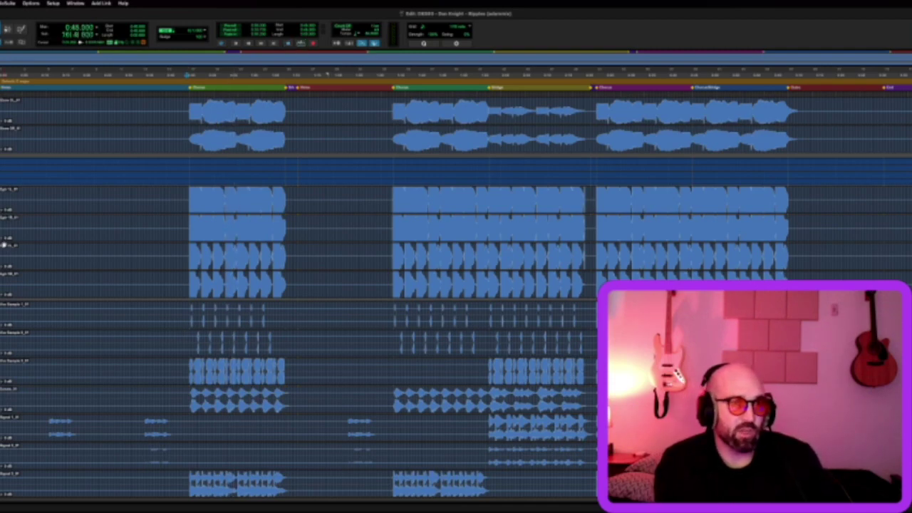
# Play the first chorus repeatedly from 0:45.000 to compare the electric guitar and vocal sample layers
pyautogui.press('space')
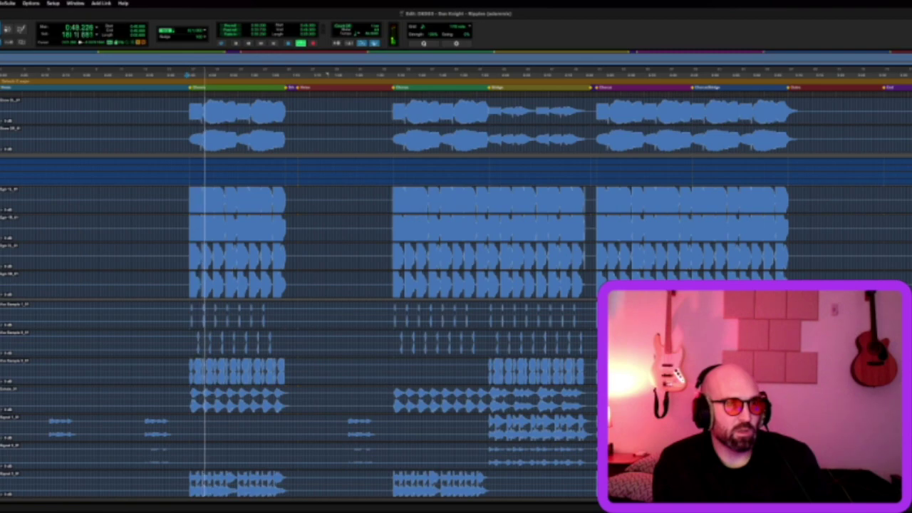
pyautogui.press('space')
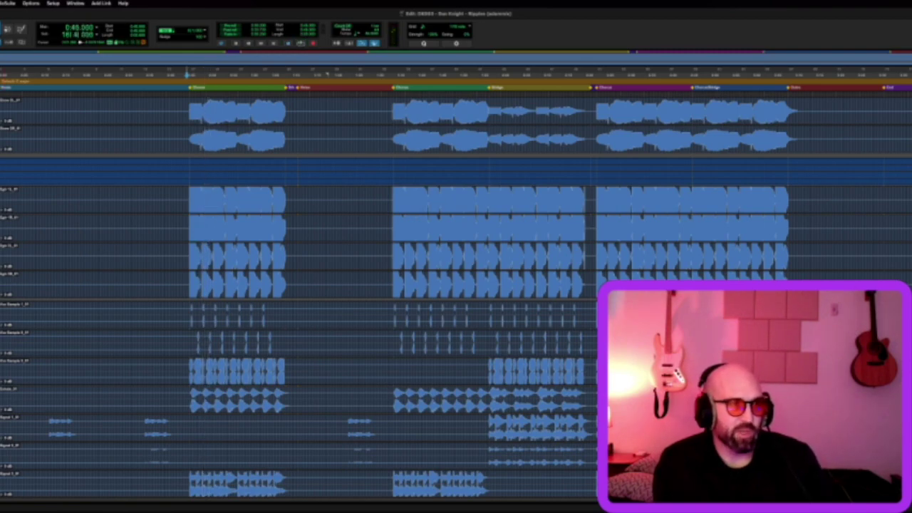
pyautogui.press('space')
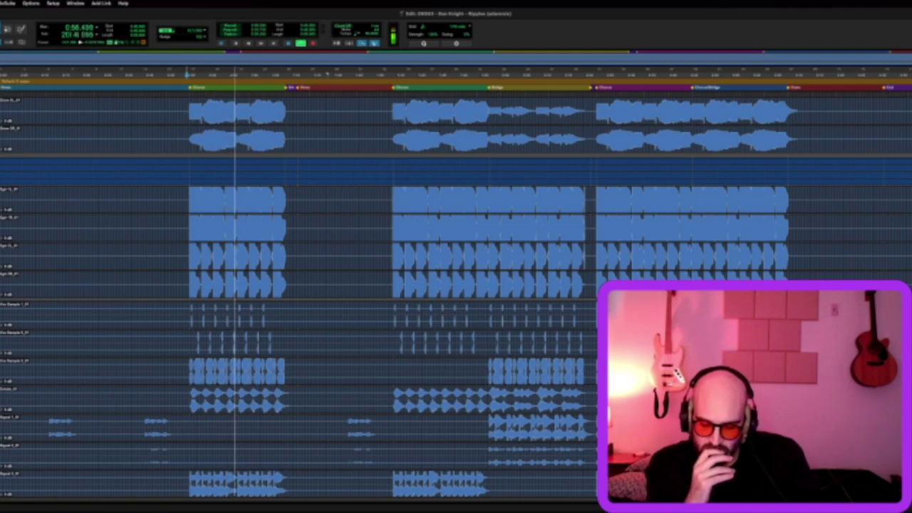
pyautogui.press('space')
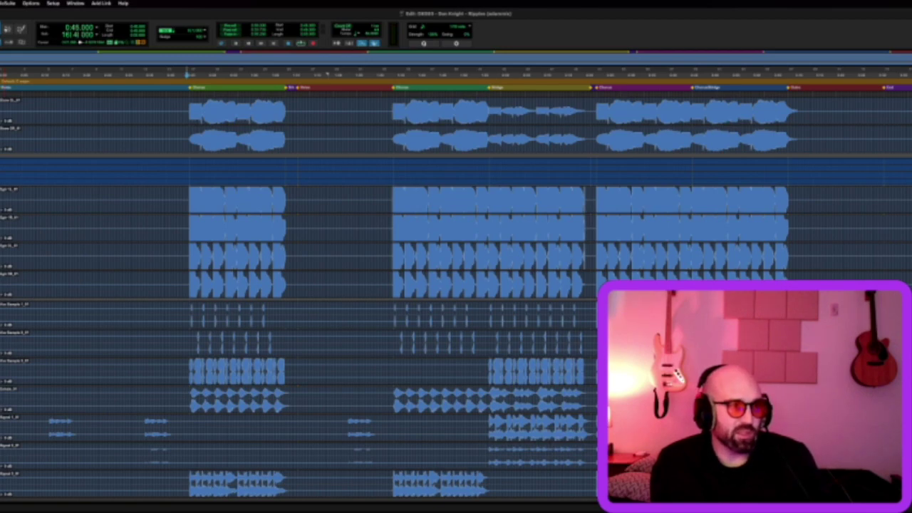
pyautogui.press('space')
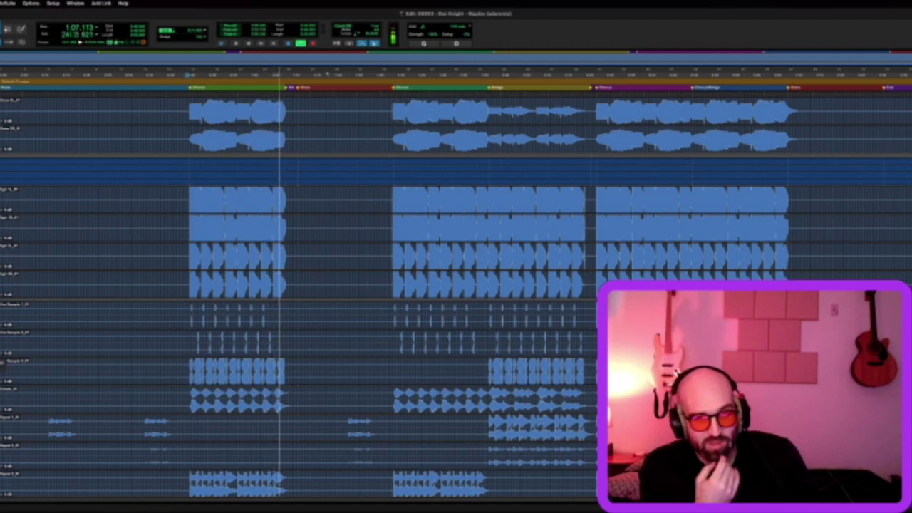
pyautogui.press('space')
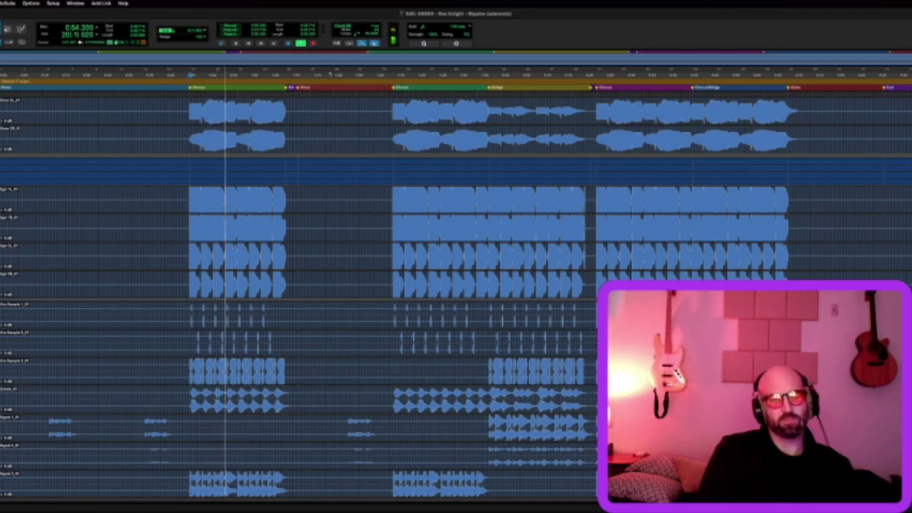
# Bring the vocal sample, Signal and Massive X synth tracks into view and play the first chorus from 0:45.714
pyautogui.scroll(-3, 456, 285)
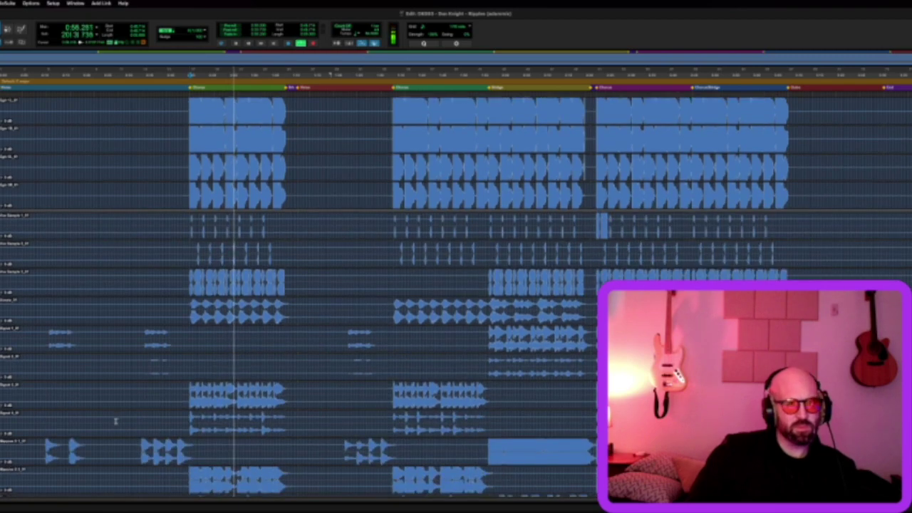
pyautogui.press('space')
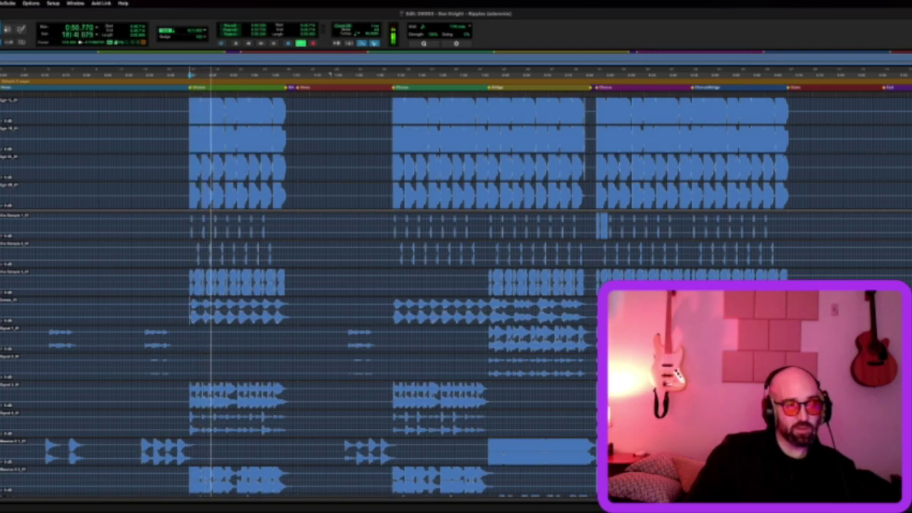
pyautogui.press('space')
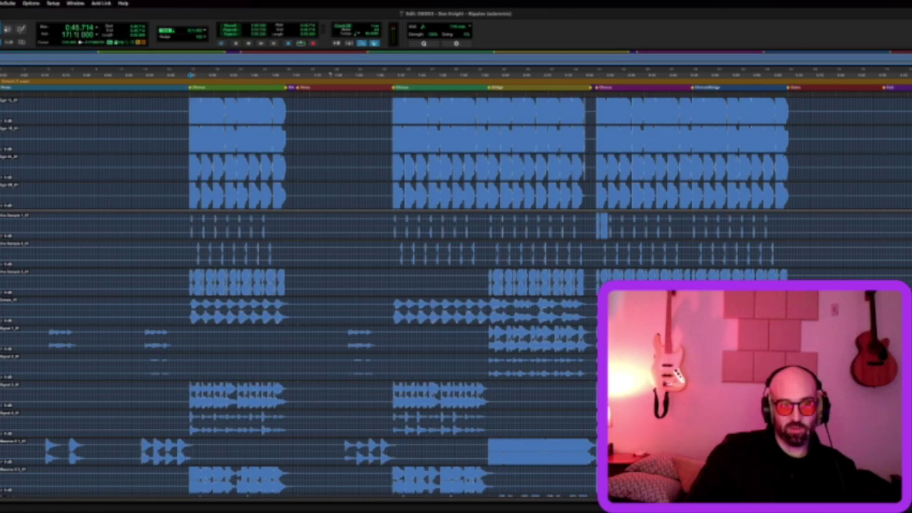
pyautogui.press('space')
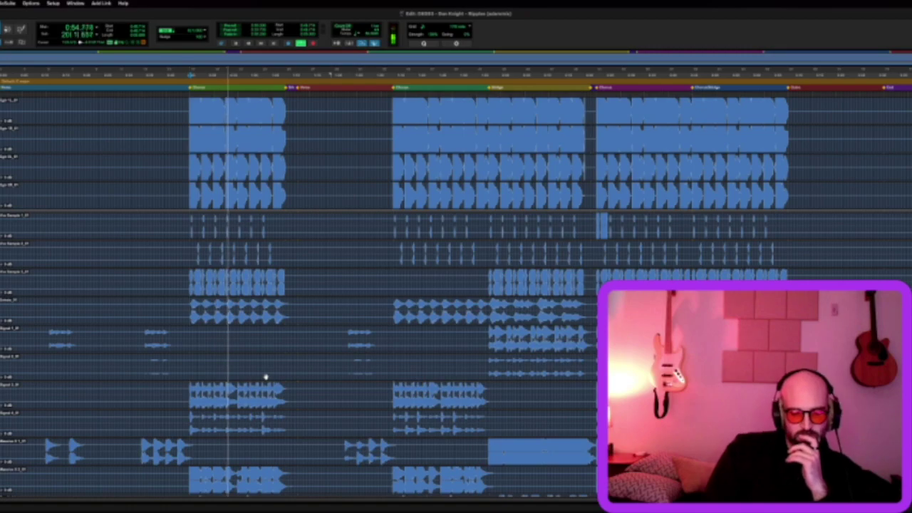
pyautogui.press('space')
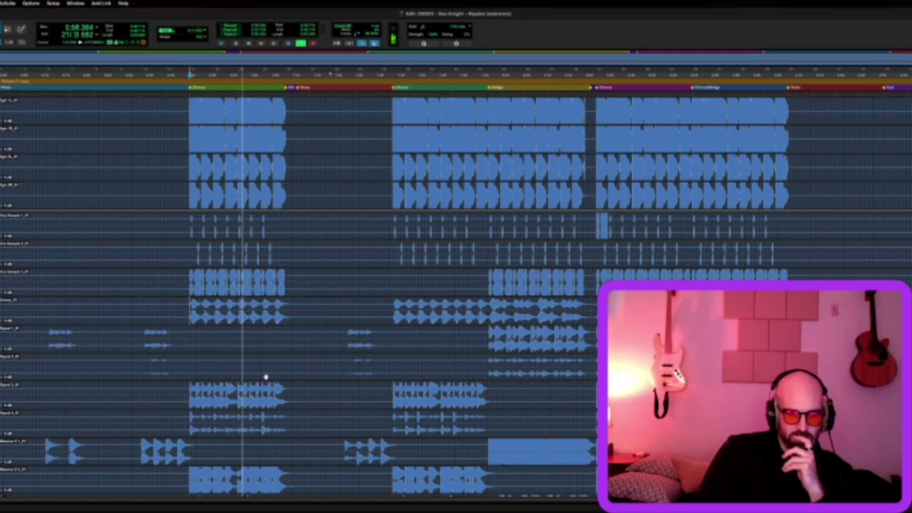
# Replay the first chorus from 0:45.714 to examine the remaining synth layers above the Analog Strings tracks
pyautogui.scroll(-3, 291, 388)
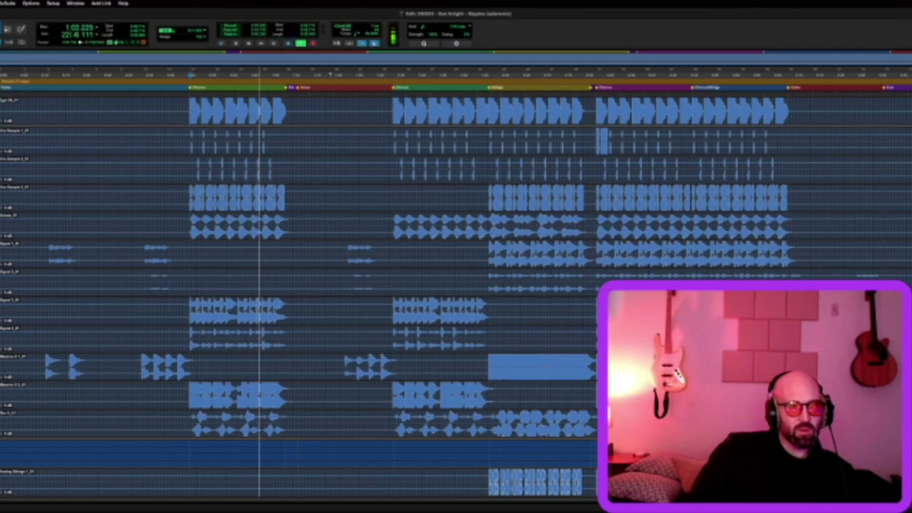
pyautogui.press('space')
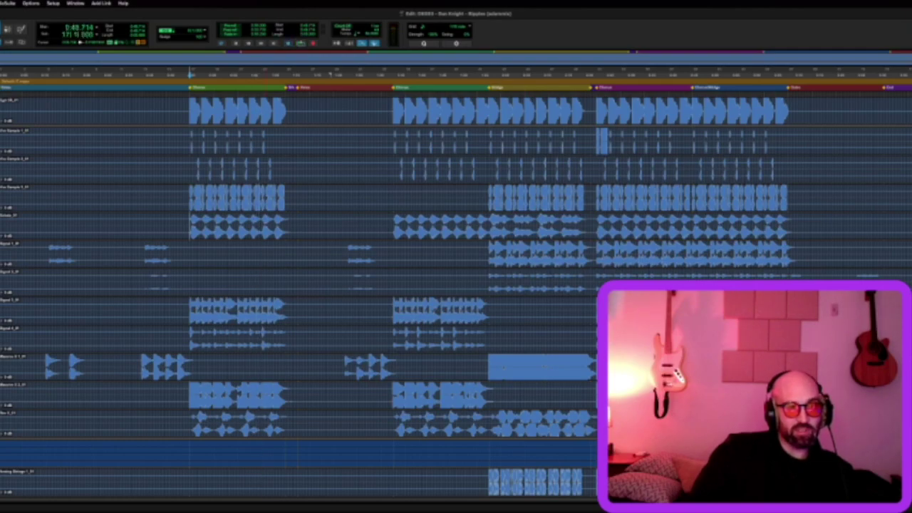
pyautogui.press('space')
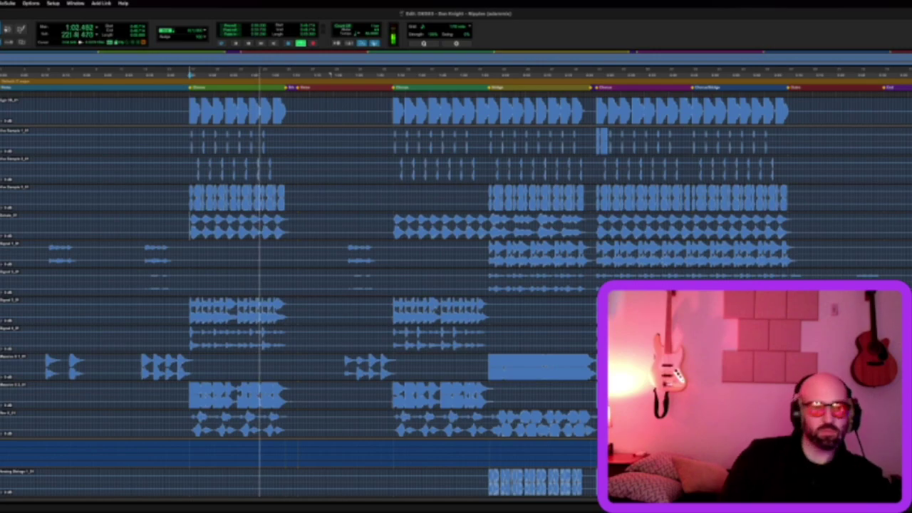
pyautogui.press('space')
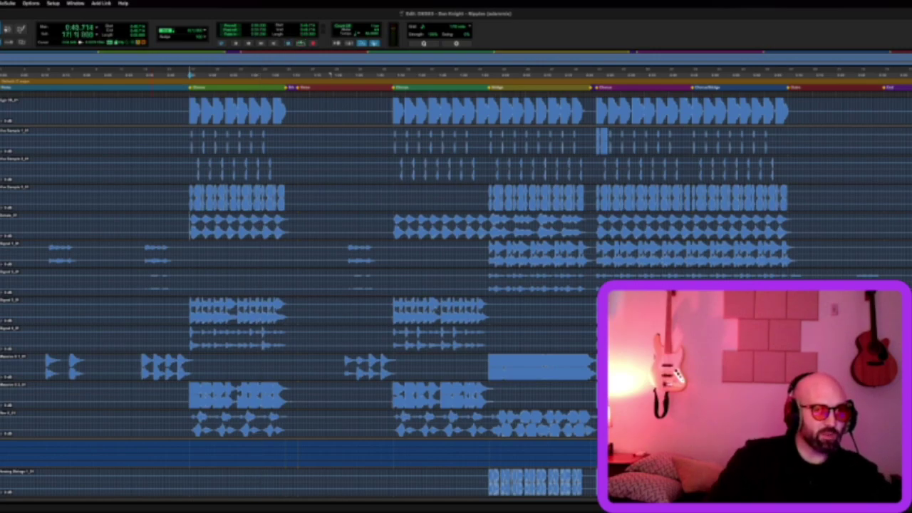
pyautogui.press('space')
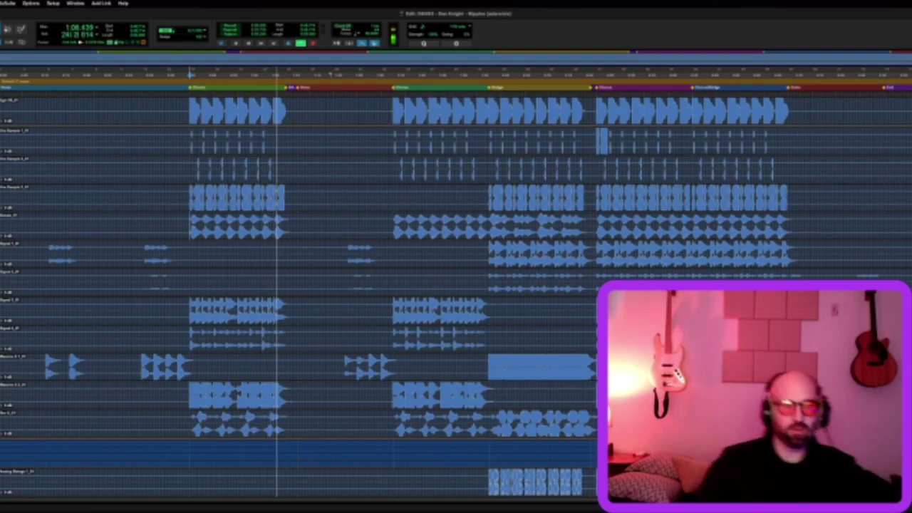
# Bring the Analog Strings and pad tracks into view and play the first chorus from 0:45.714
pyautogui.scroll(-3, 82, 416)
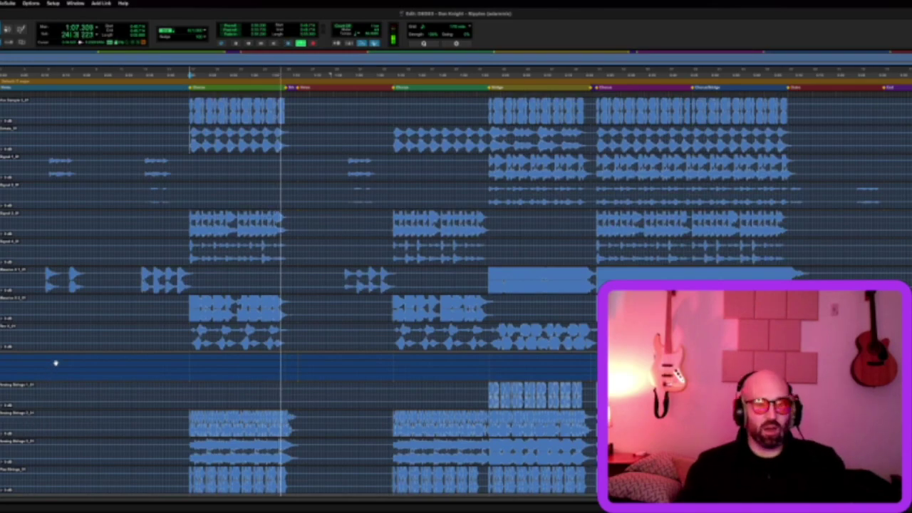
pyautogui.scroll(-4, 56, 363)
pyautogui.press('space')
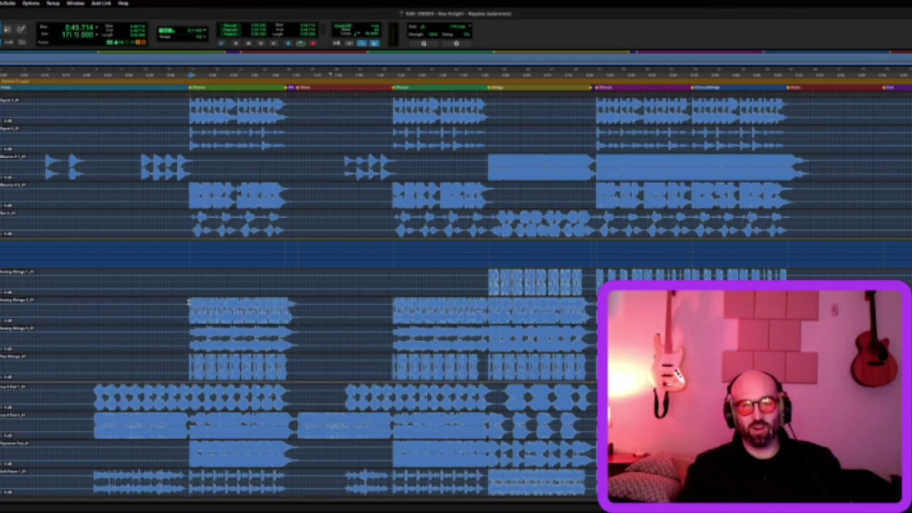
pyautogui.press('space')
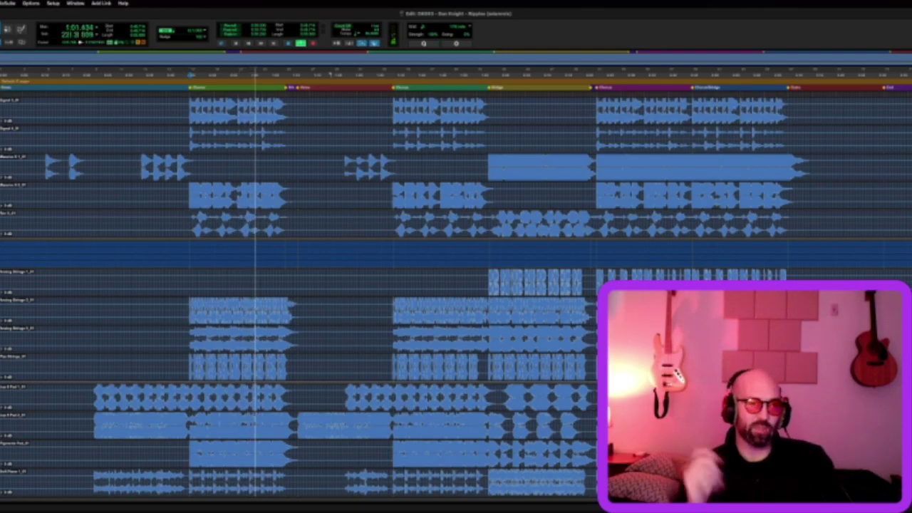
pyautogui.press('space')
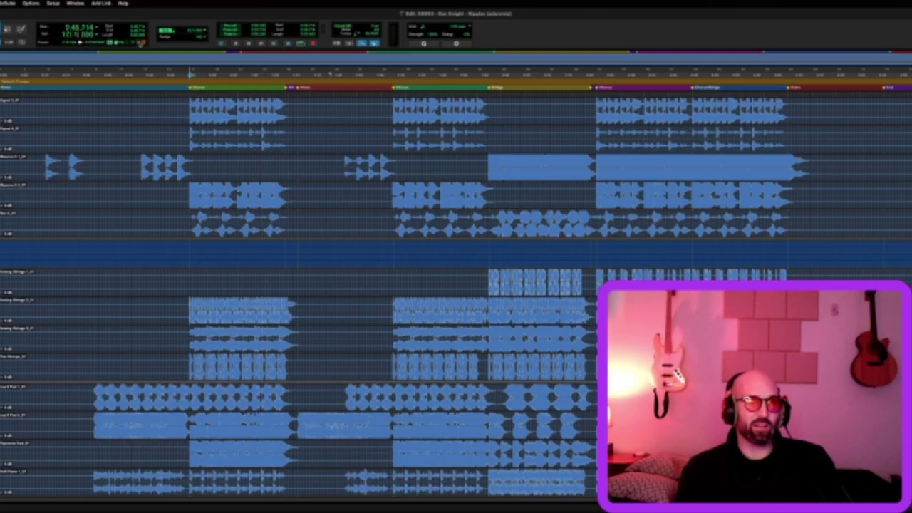
# Play the first chorus repeatedly from 0:45.714 to compare the string and synth layers
pyautogui.press('space')
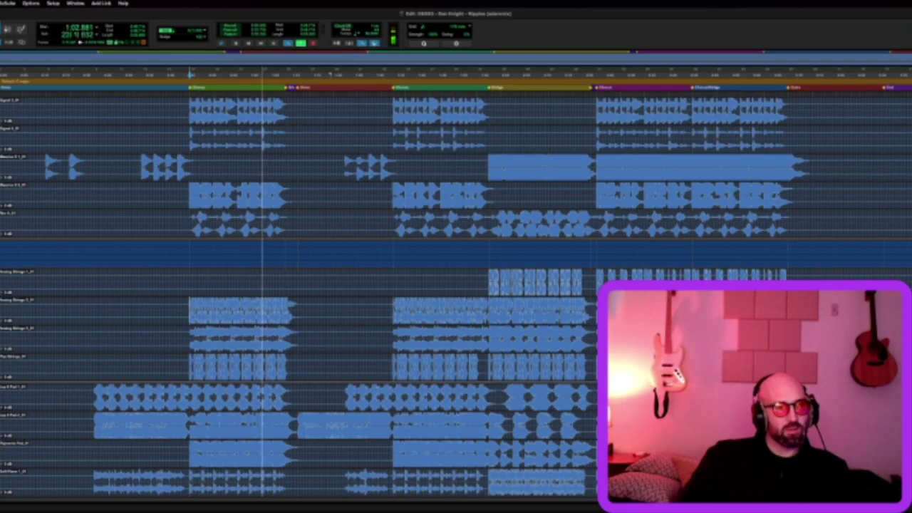
pyautogui.press('space')
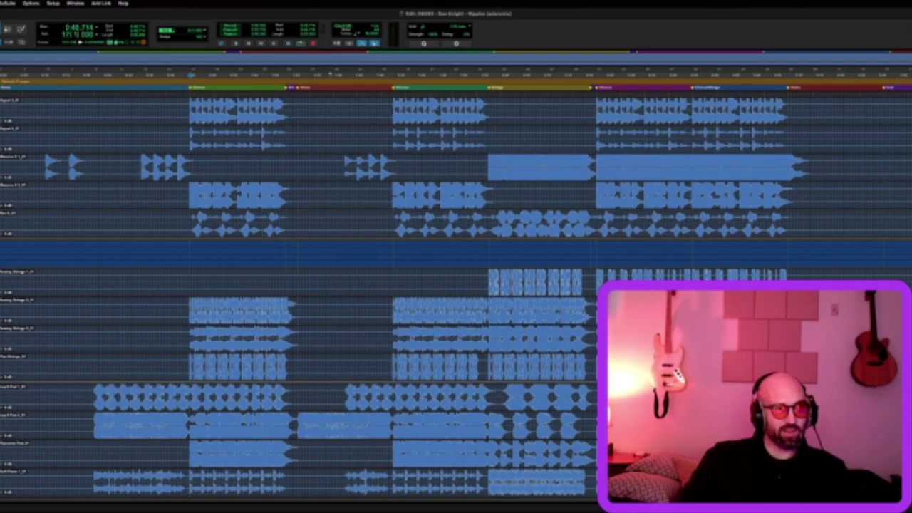
pyautogui.press('space')
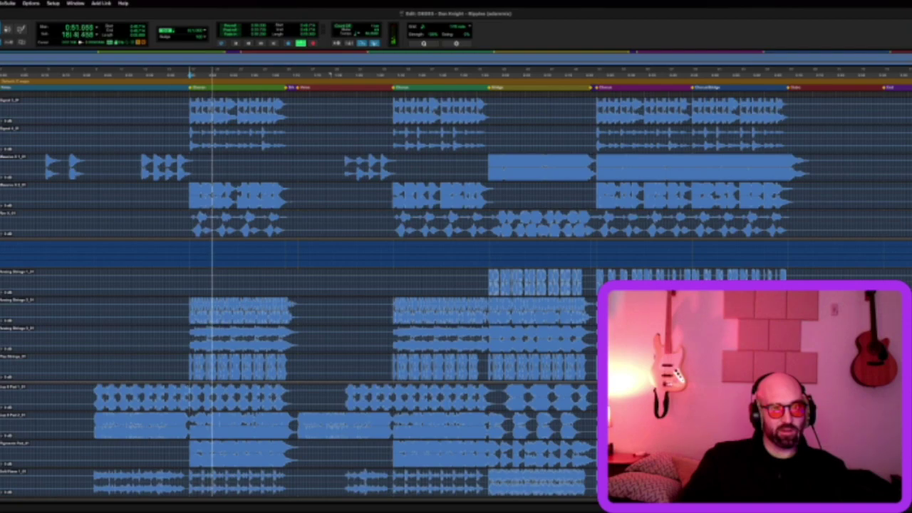
pyautogui.press('space')
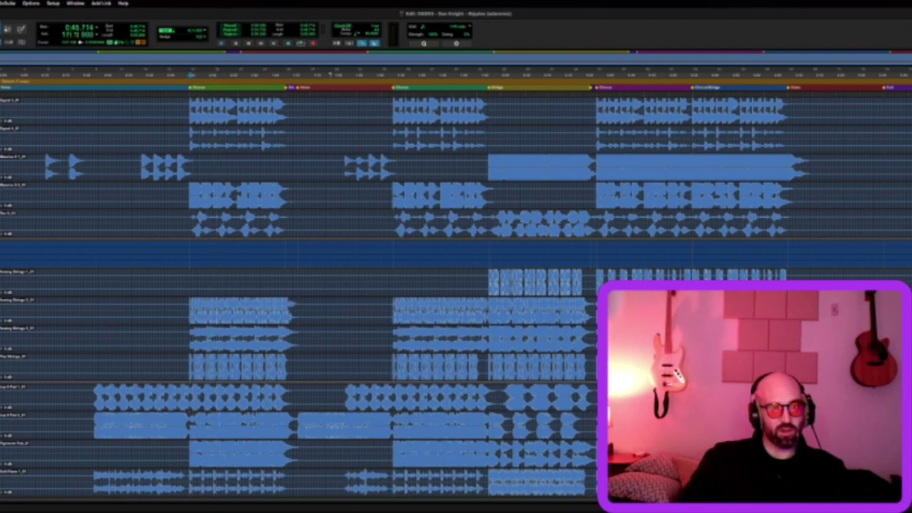
pyautogui.press('space')
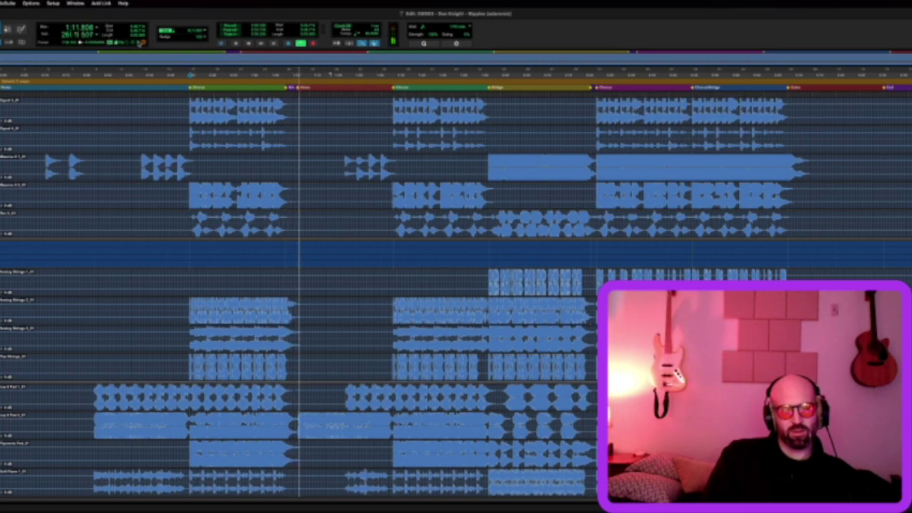
pyautogui.press('space')
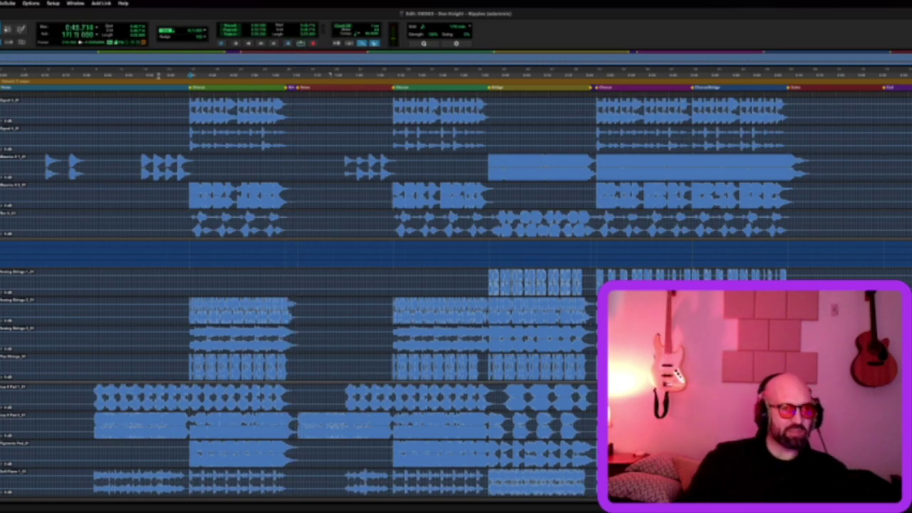
# Bring the pad, soft piano and Rhodes tracks into view and play the first chorus repeatedly from 0:45.714
pyautogui.scroll(-3, 184, 324)
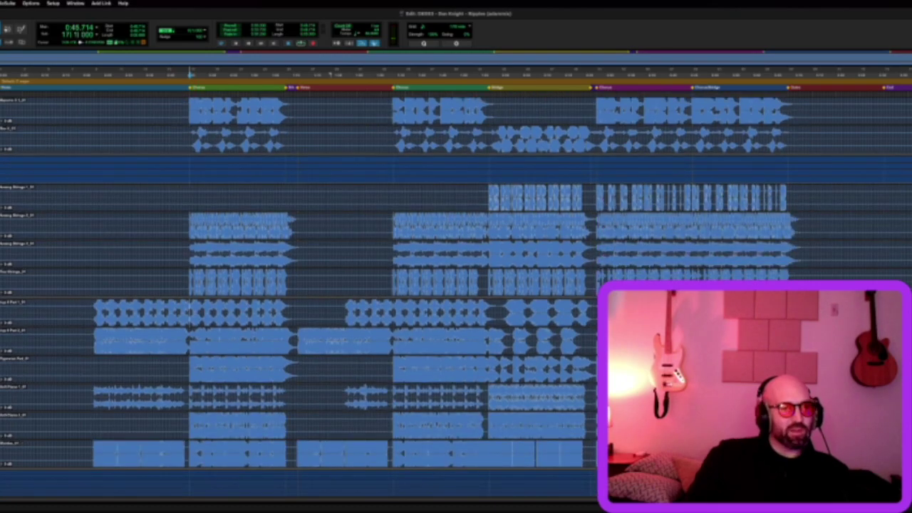
pyautogui.press('space')
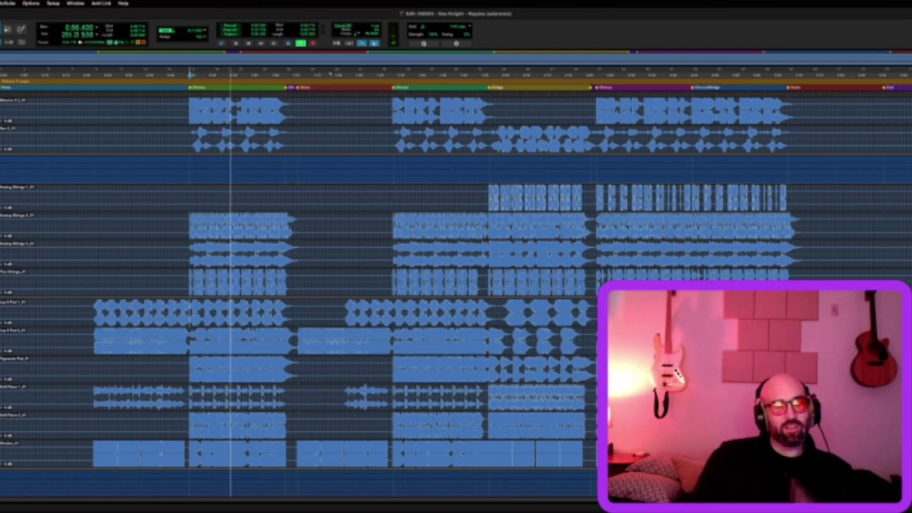
pyautogui.press('space')
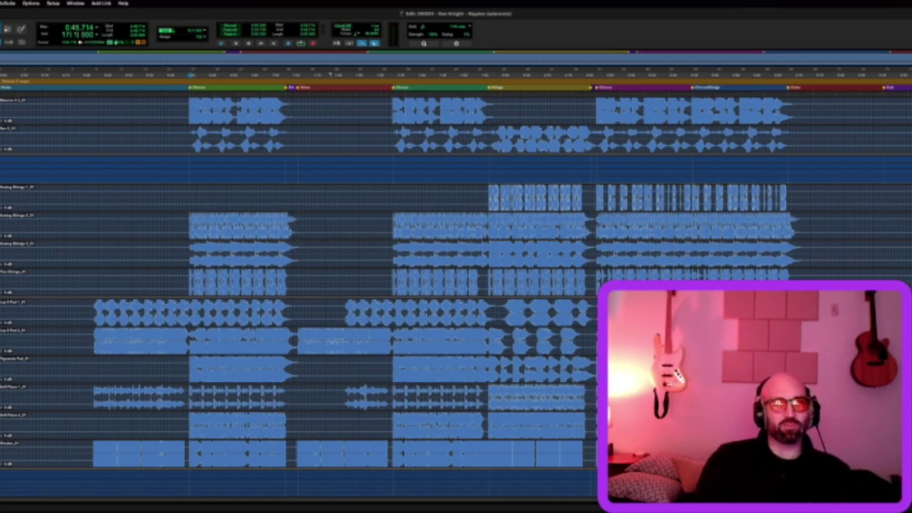
pyautogui.press('space')
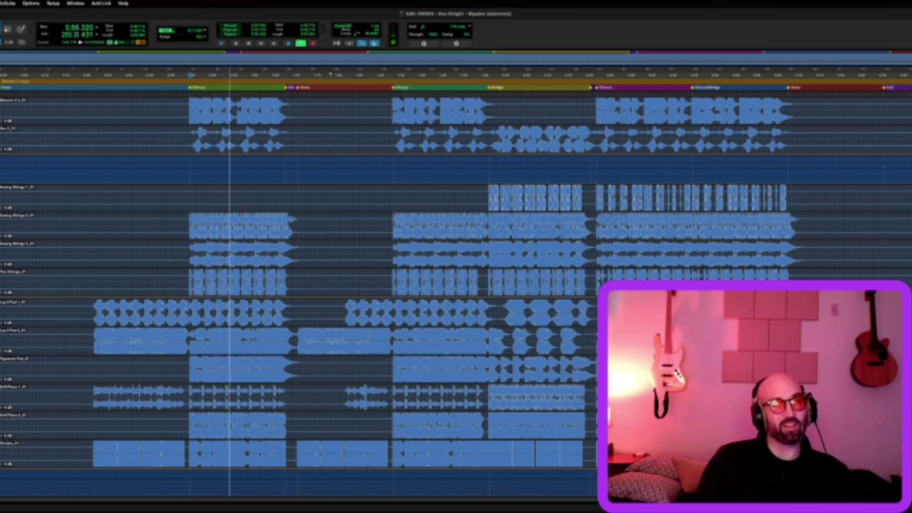
pyautogui.press('space')
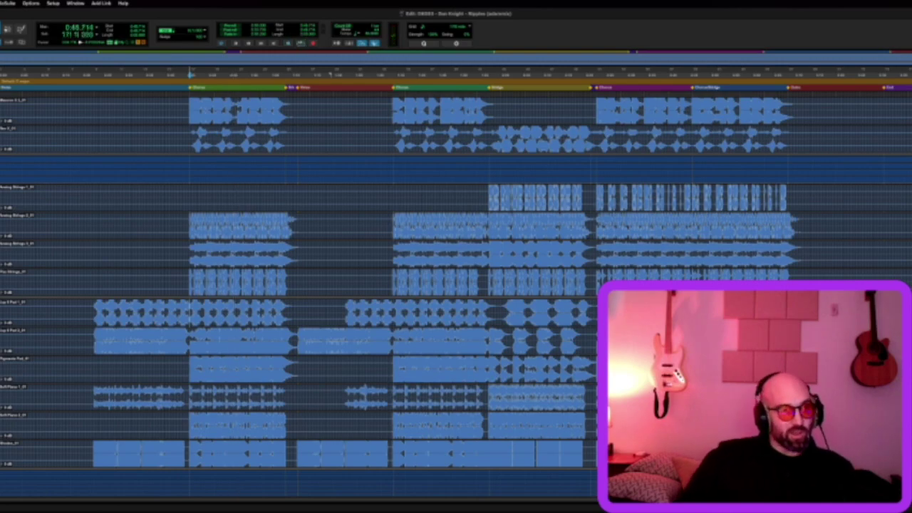
pyautogui.press('space')
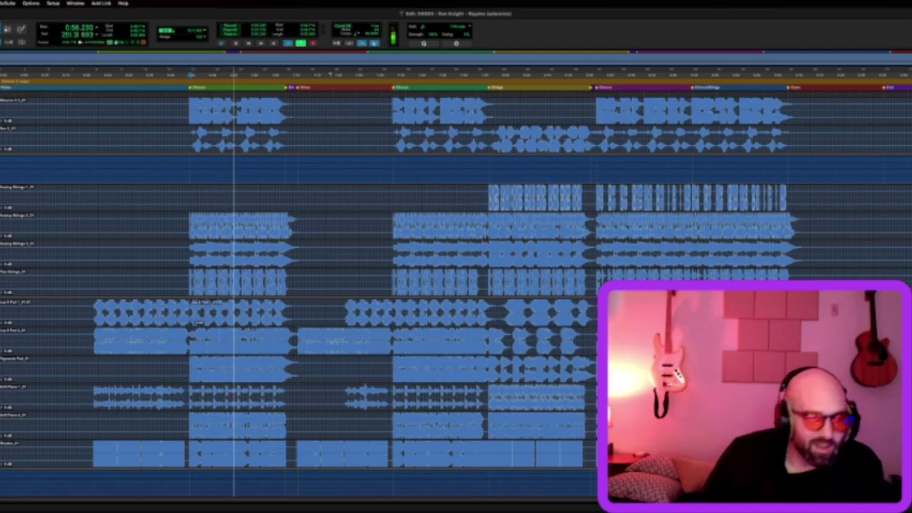
# Replay the first chorus from 0:45.714 and bring the lead and backing vocal tracks into view
pyautogui.press('space')
pyautogui.press('space')
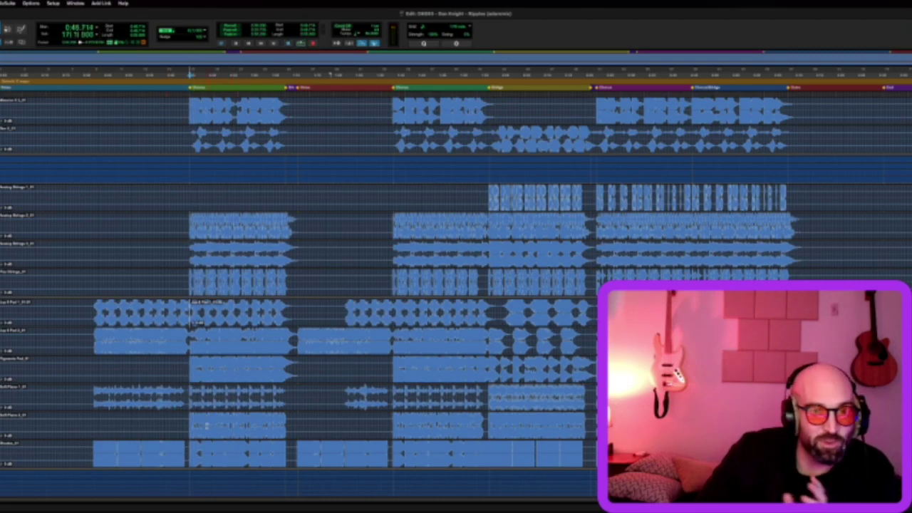
pyautogui.press('space')
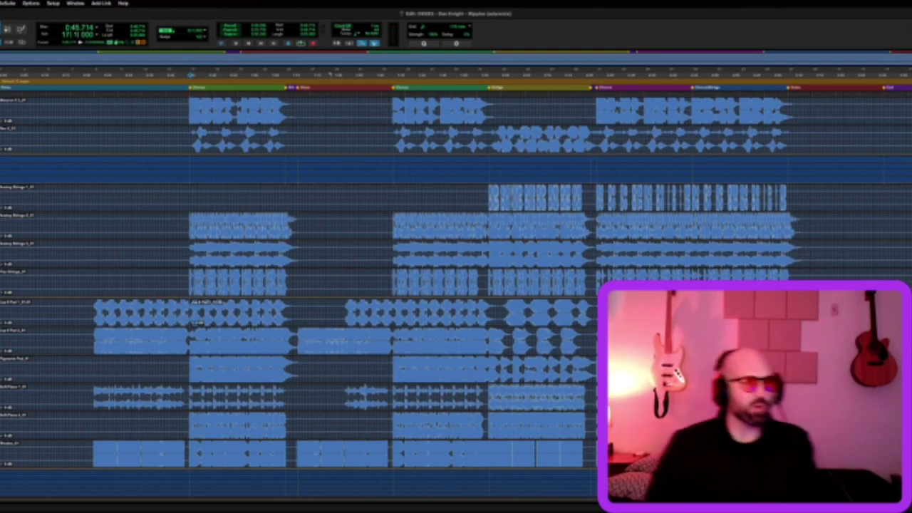
pyautogui.press('space')
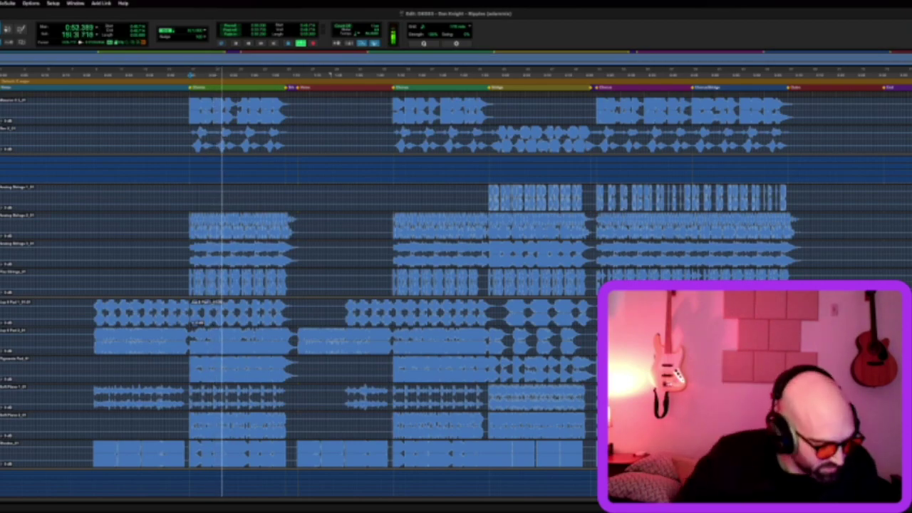
pyautogui.scroll(-10, 184, 258)
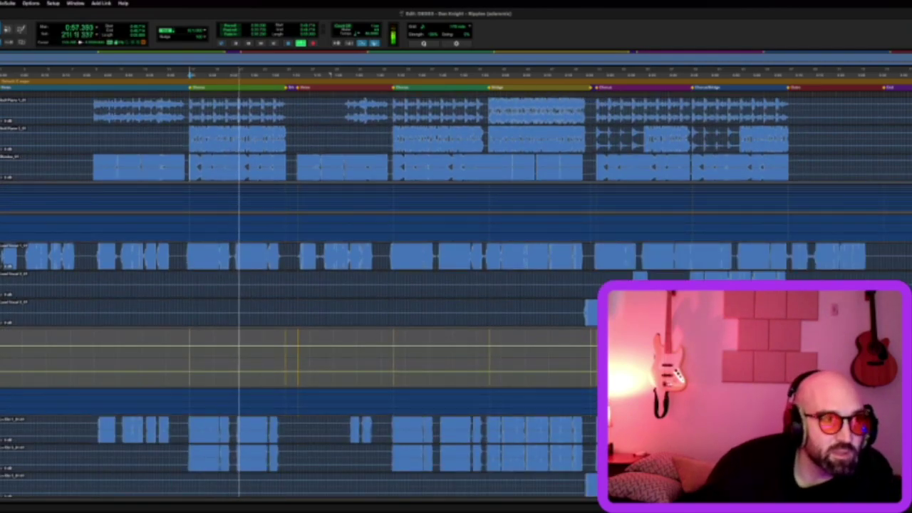
pyautogui.press('space')
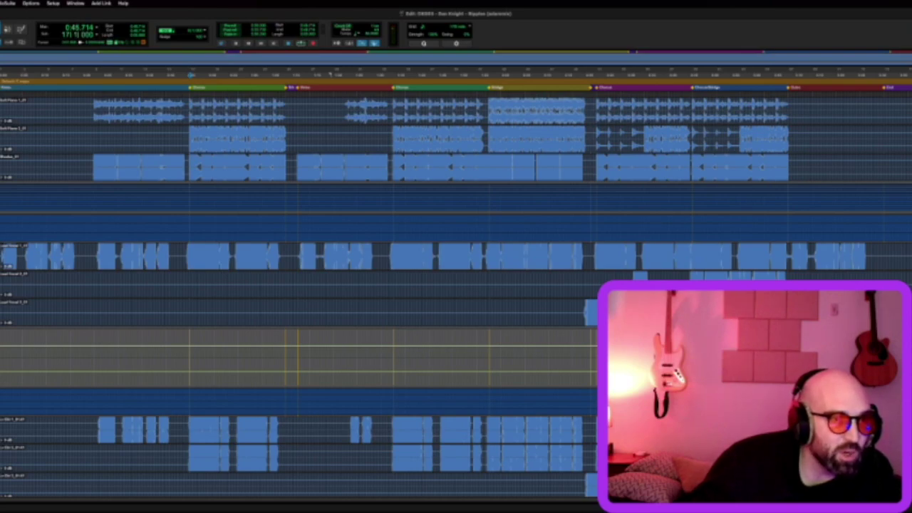
# Audition the lead vocal in the first chorus while checking its EchoBoy delay and ValhallaVintageVerb reverb settings
pyautogui.moveTo(181, 66); pyautogui.dragTo(295, 170)
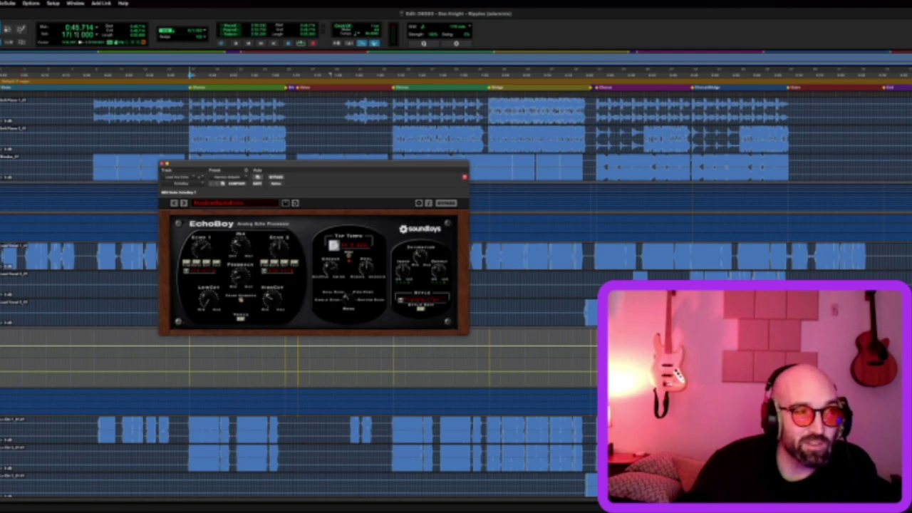
pyautogui.press('space')
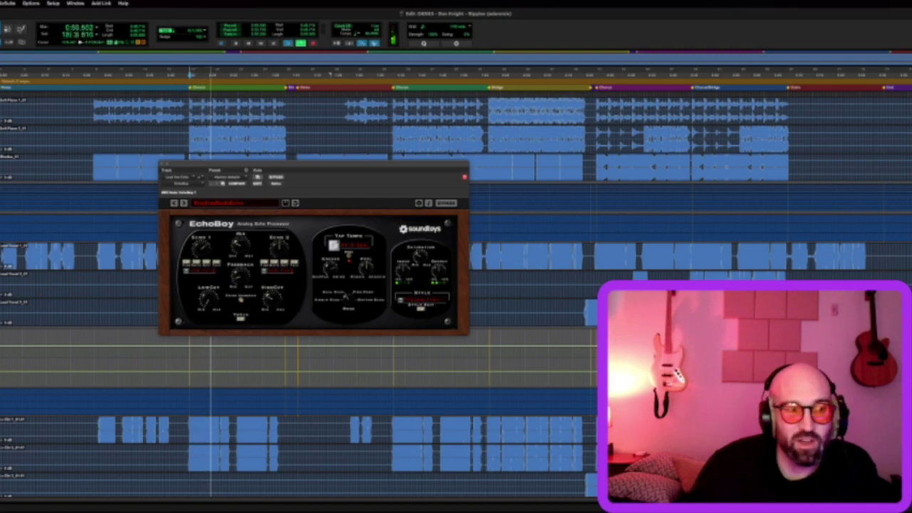
pyautogui.press('space')
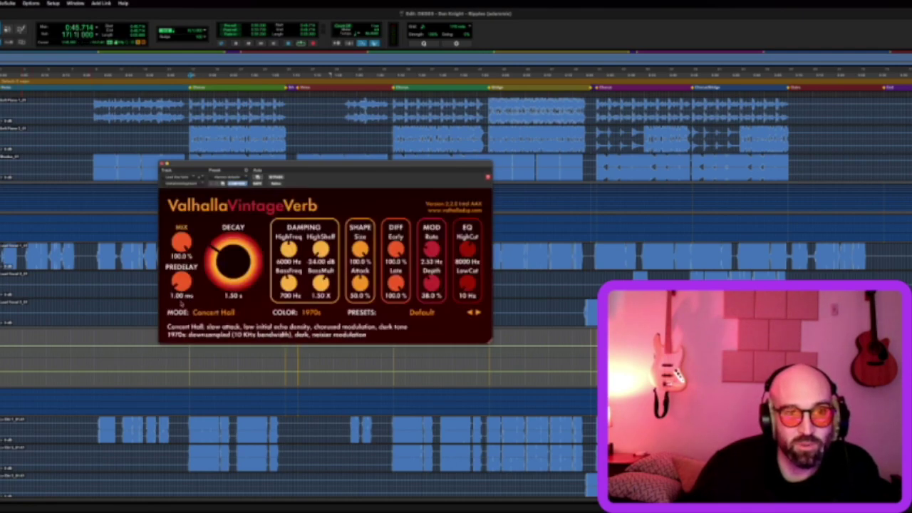
pyautogui.press('space')
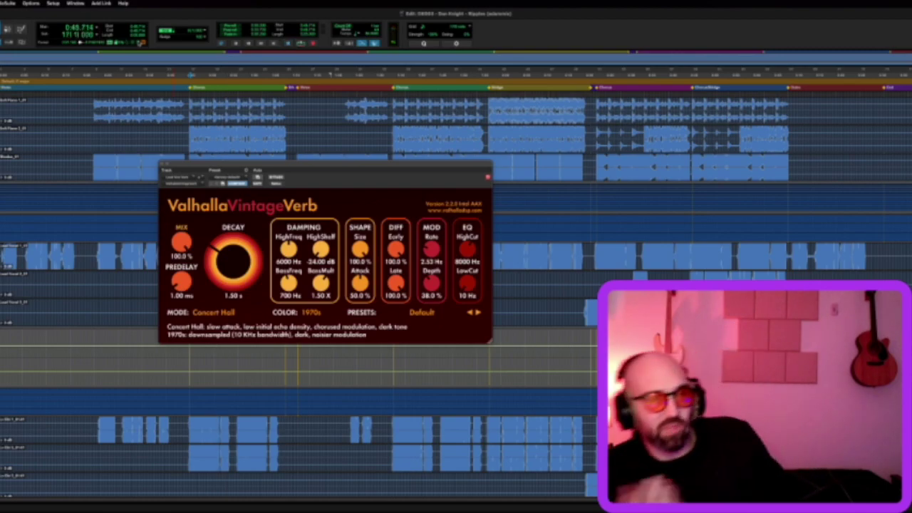
# Audition the first chorus with the backing vocal tracks in view and check their ValhallaVintageVerb reverb settings
pyautogui.press('space')
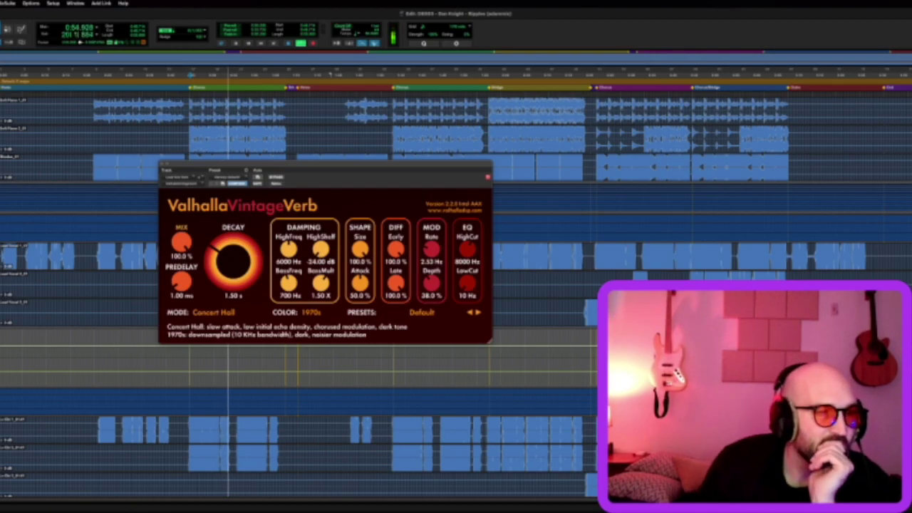
pyautogui.scroll(-3, 82, 356)
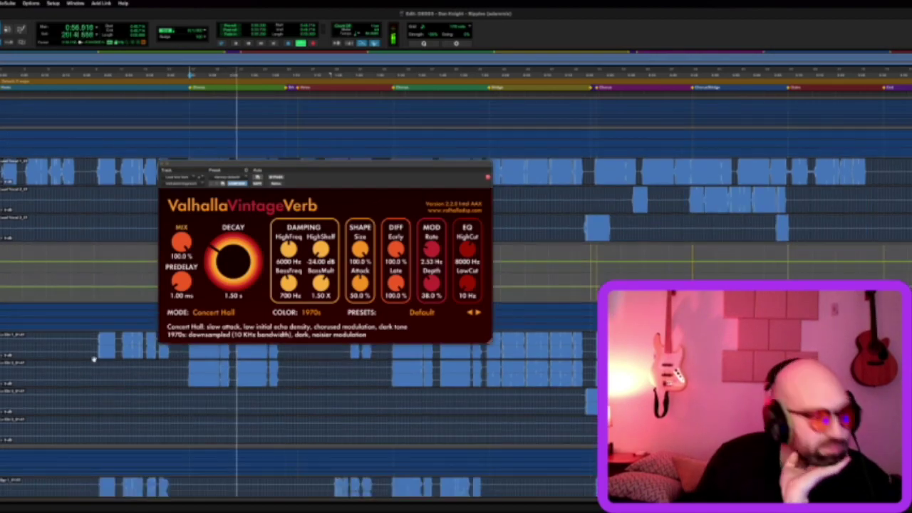
pyautogui.scroll(-3, 16, 379)
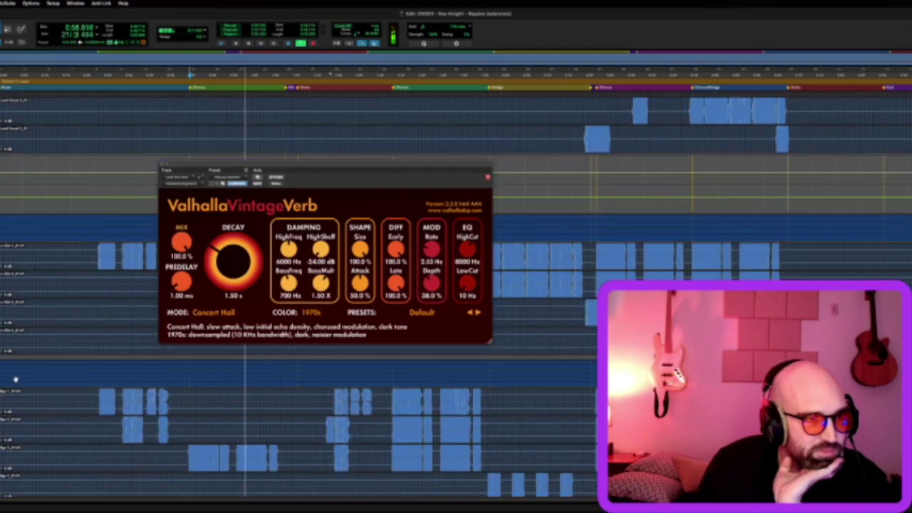
pyautogui.scroll(-4, 17, 381)
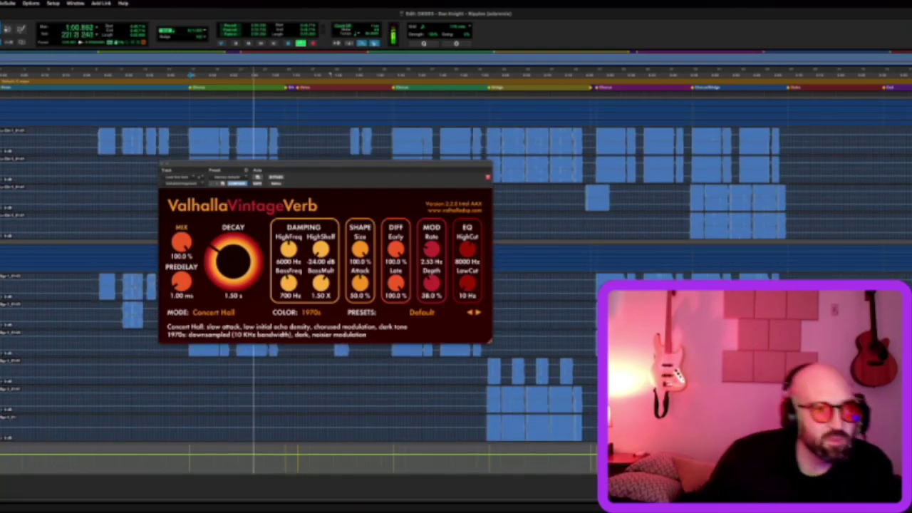
pyautogui.click(163, 165)
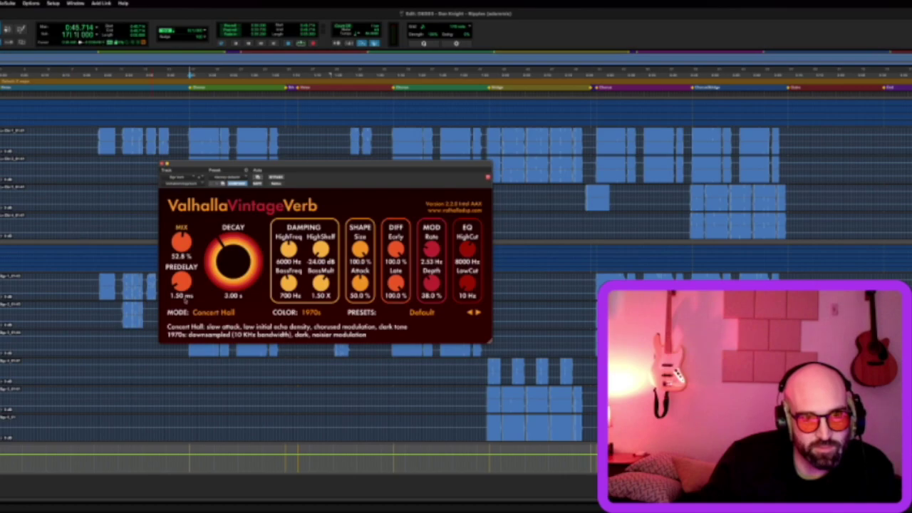
pyautogui.click(163, 165)
# Play the full first chorus into the following section and bring the sample, synth and string tracks back into view
pyautogui.press('space')
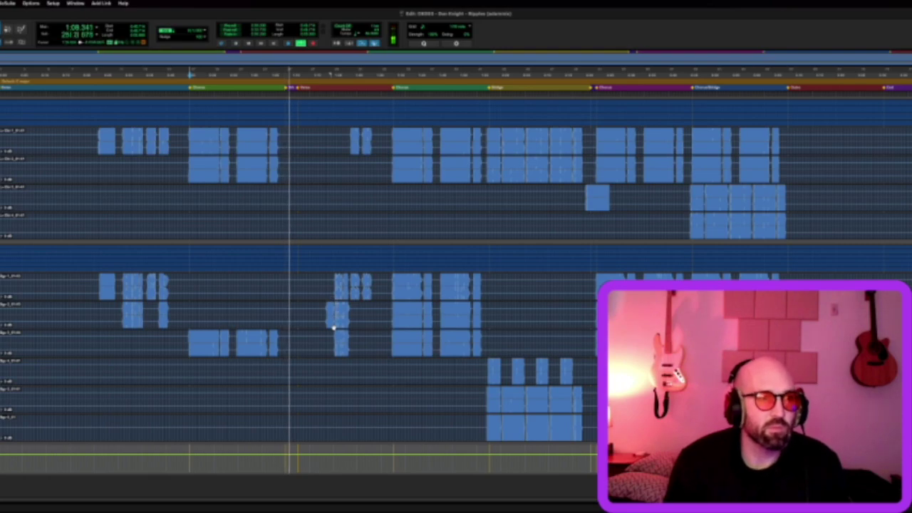
pyautogui.scroll(5, 330, 310)
pyautogui.scroll(5, 328, 297)
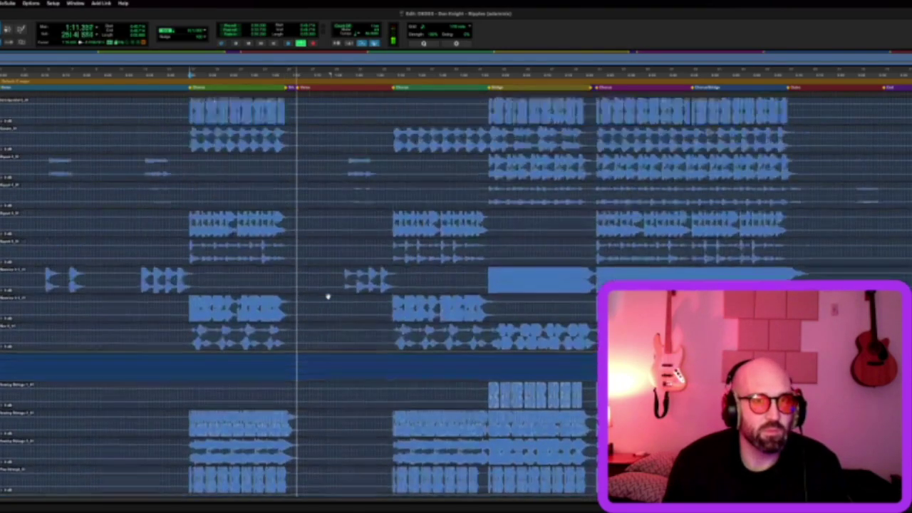
pyautogui.press('space')
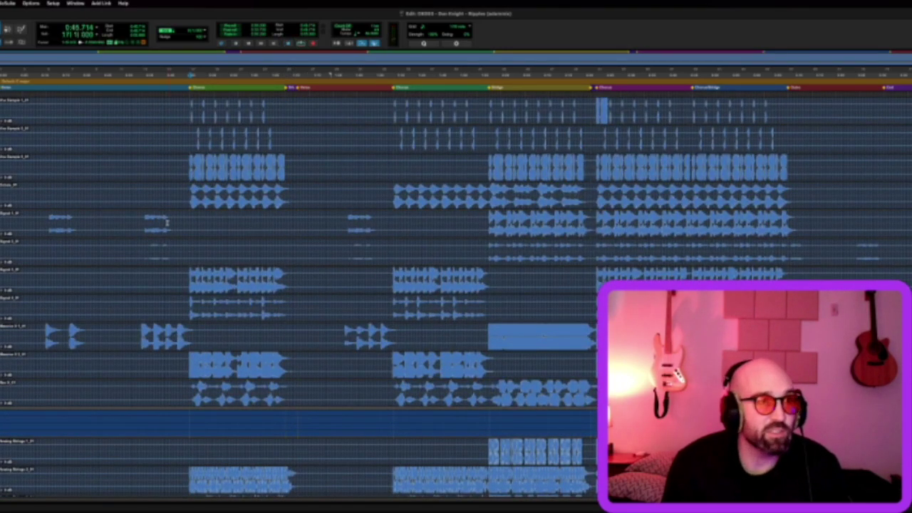
# Survey the whole track list between the backing vocals and the bass and kick tracks, finishing with the bass and kicks in view
pyautogui.scroll(-15, 321, 245)
pyautogui.scroll(-10, 456, 285)
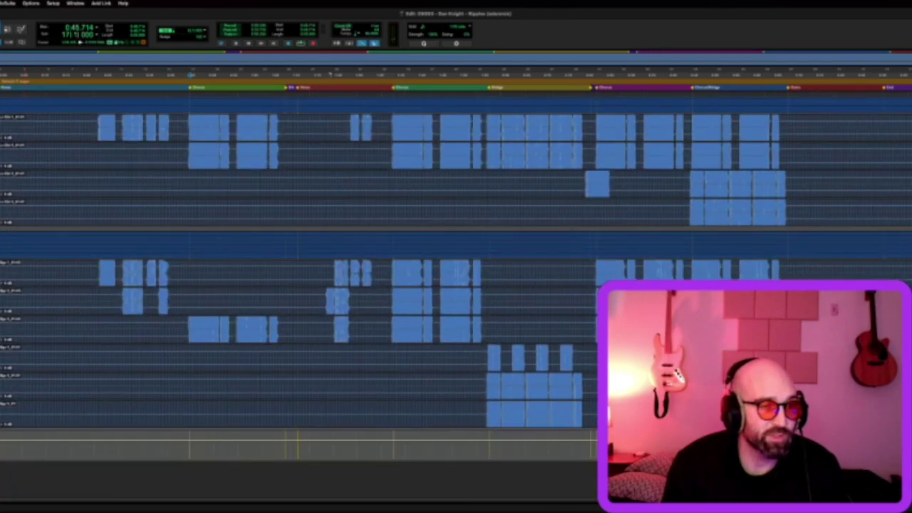
pyautogui.scroll(-20, 456, 296)
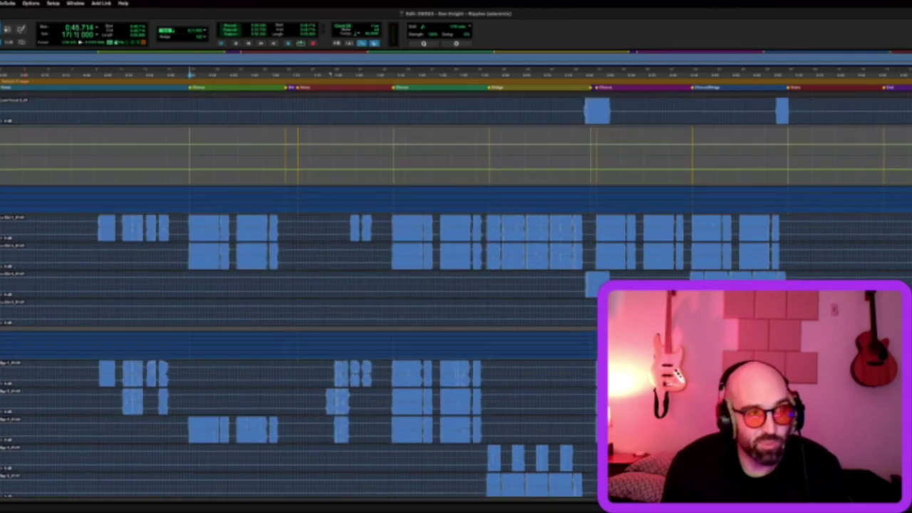
pyautogui.scroll(5, 456, 285)
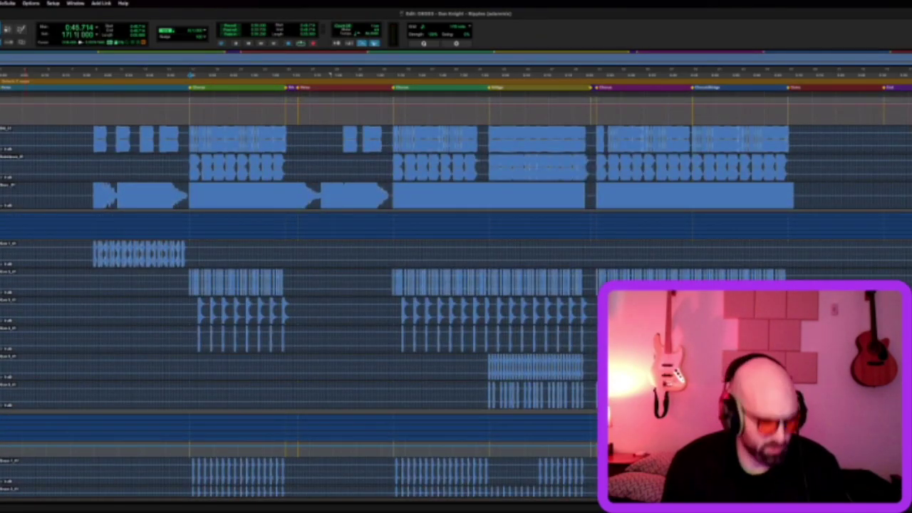
pyautogui.scroll(-15, 456, 254)
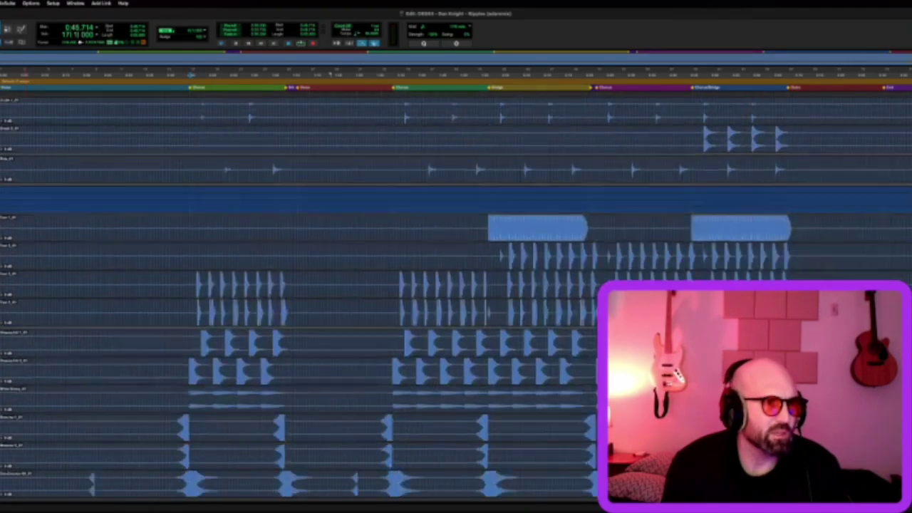
pyautogui.scroll(-10, 456, 285)
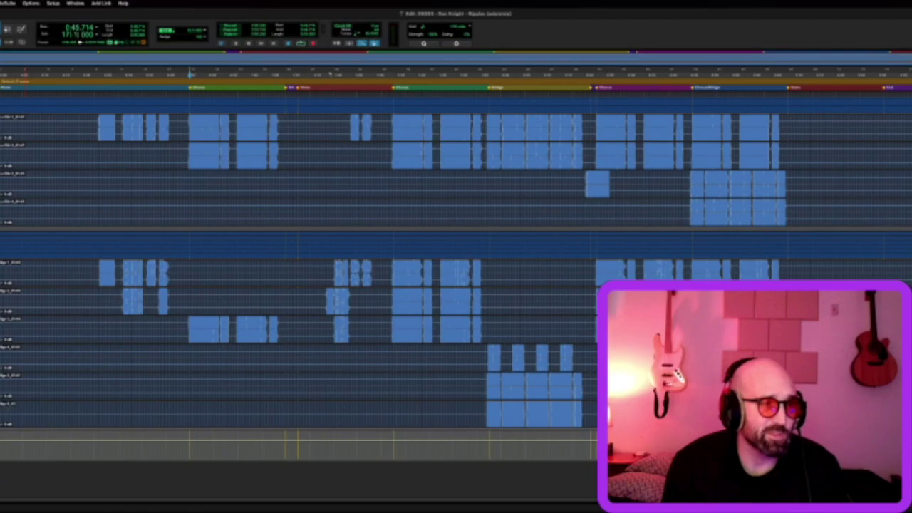
pyautogui.scroll(15, 86, 274)
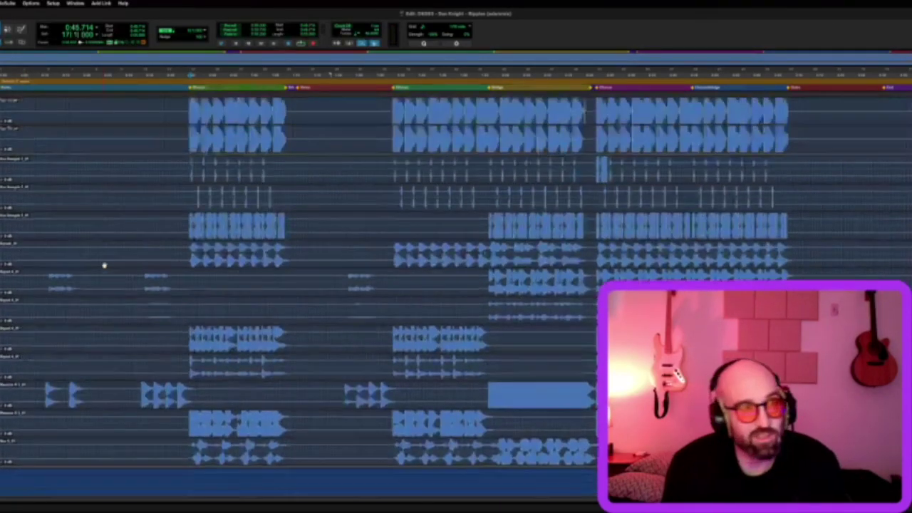
pyautogui.scroll(12, 104, 264)
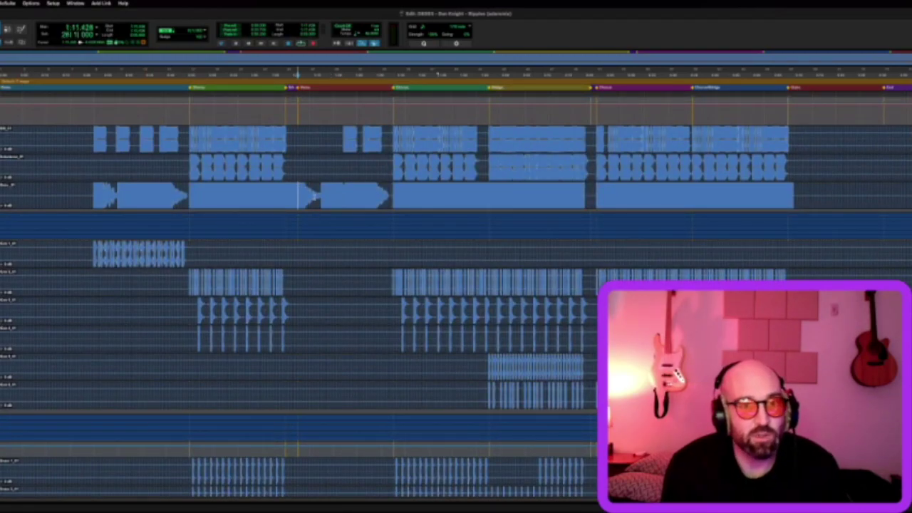
# Play the second verse from 1:11.428, then from 1:08.671, while examining the bass, kick and snare tracks
pyautogui.press('space')
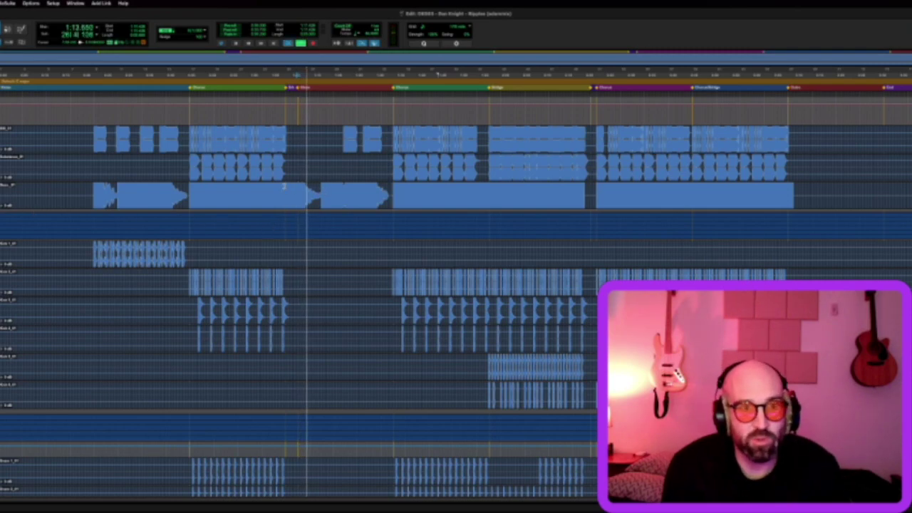
pyautogui.press('space')
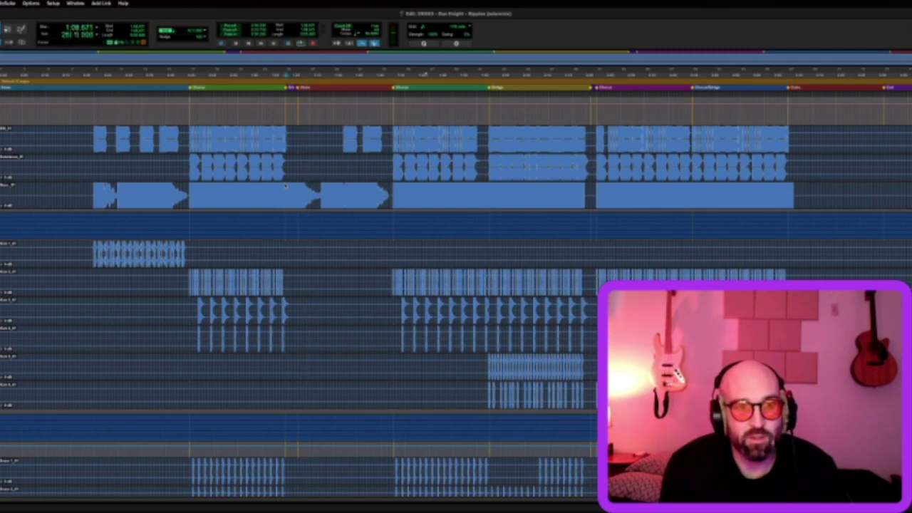
pyautogui.press('space')
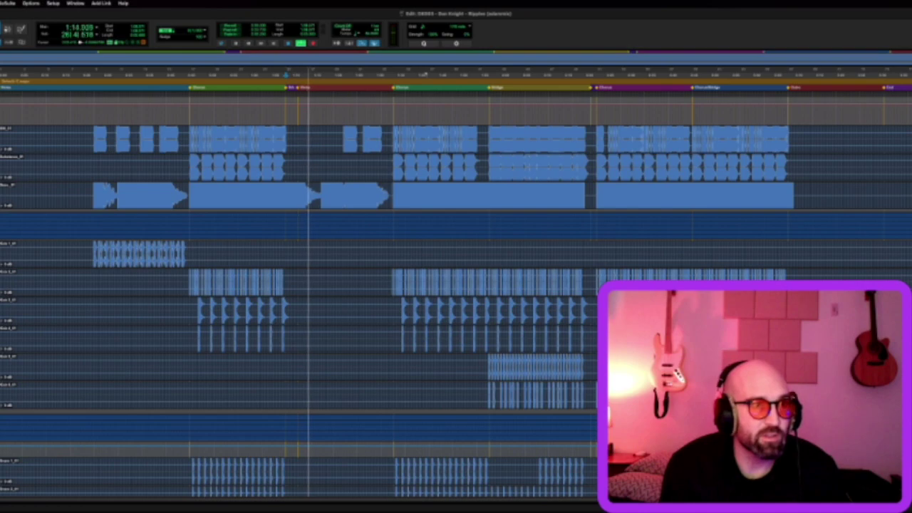
pyautogui.scroll(-6, 22, 292)
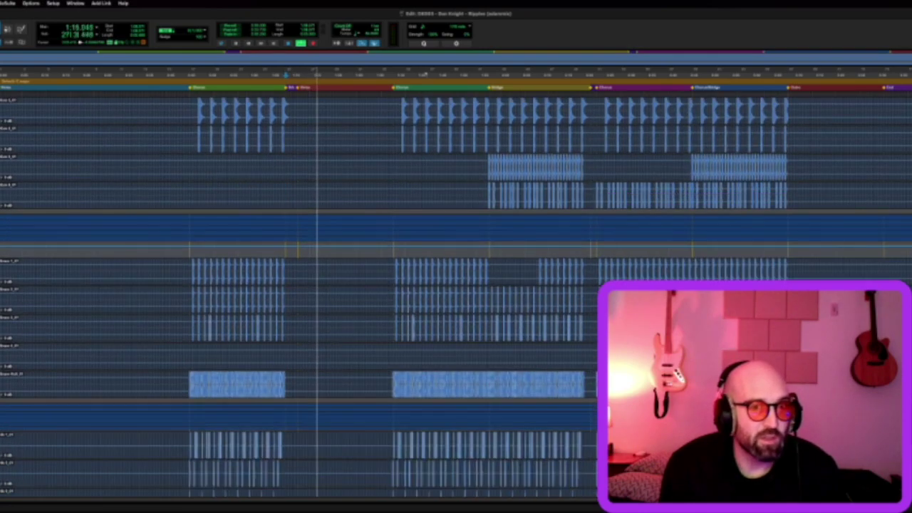
pyautogui.scroll(4, 113, 253)
pyautogui.scroll(3, 347, 209)
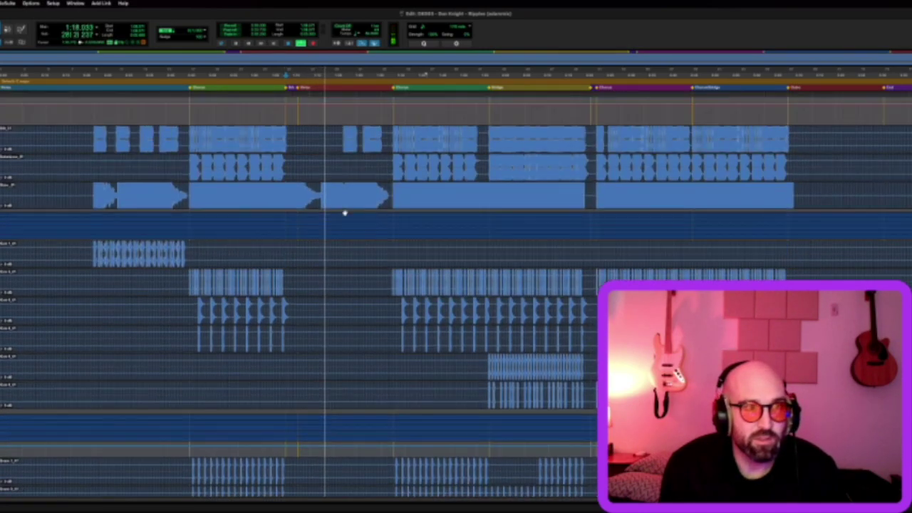
# Follow the second verse's playback across the bass, kick, snare, hi-hat, crash and tom tracks, then stop
pyautogui.scroll(-2, 362, 314)
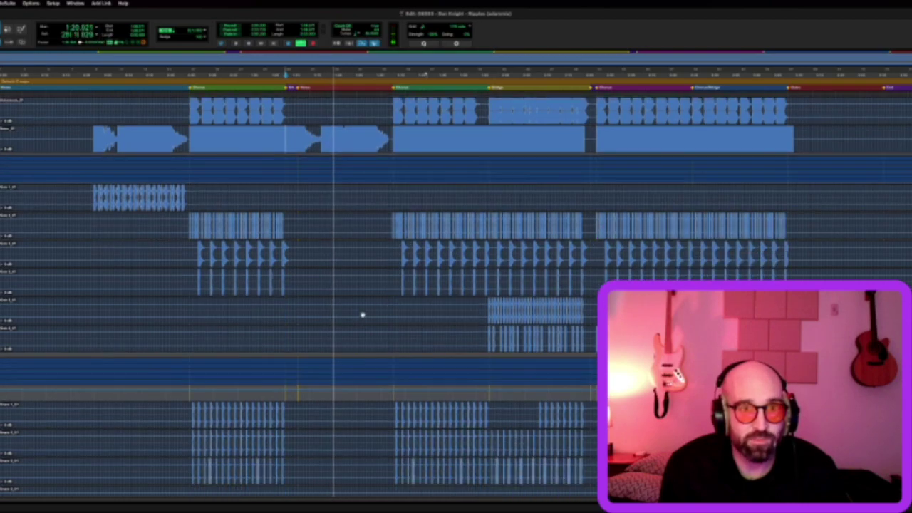
pyautogui.scroll(-10, 346, 300)
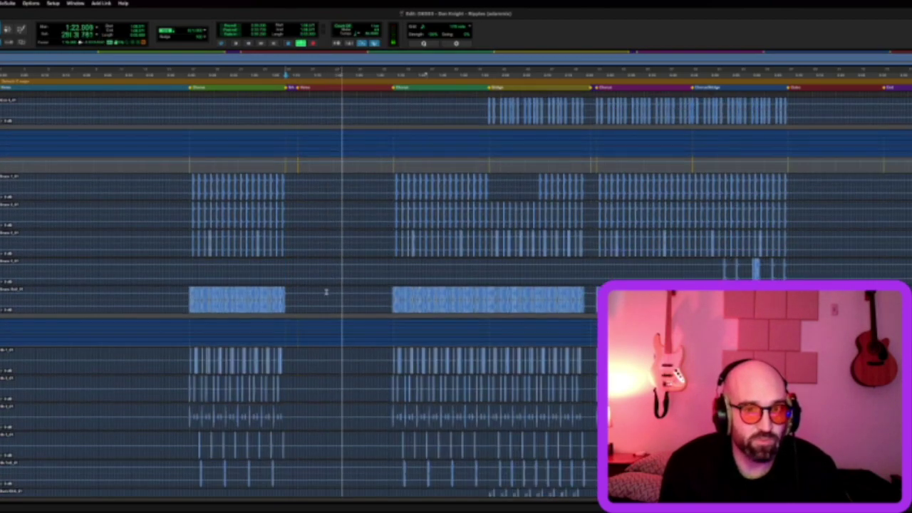
pyautogui.scroll(-8, 324, 287)
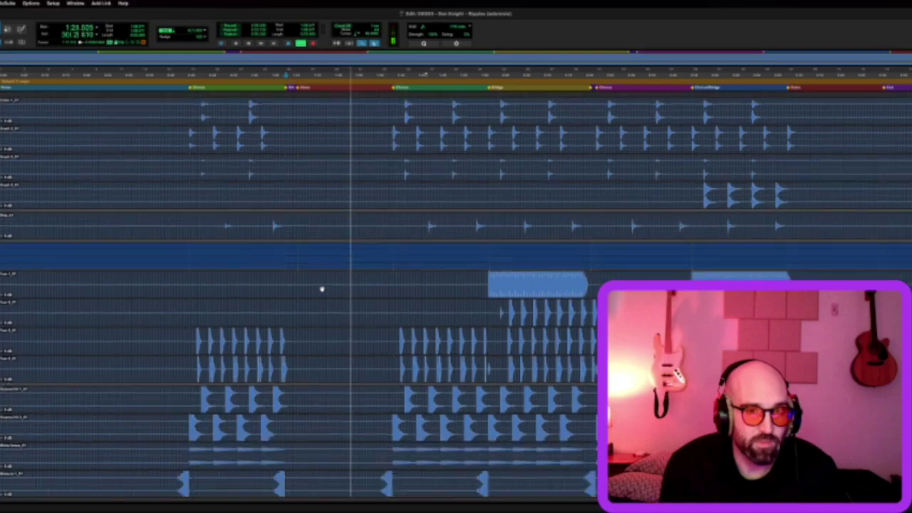
pyautogui.scroll(10, 328, 286)
pyautogui.scroll(3, 338, 282)
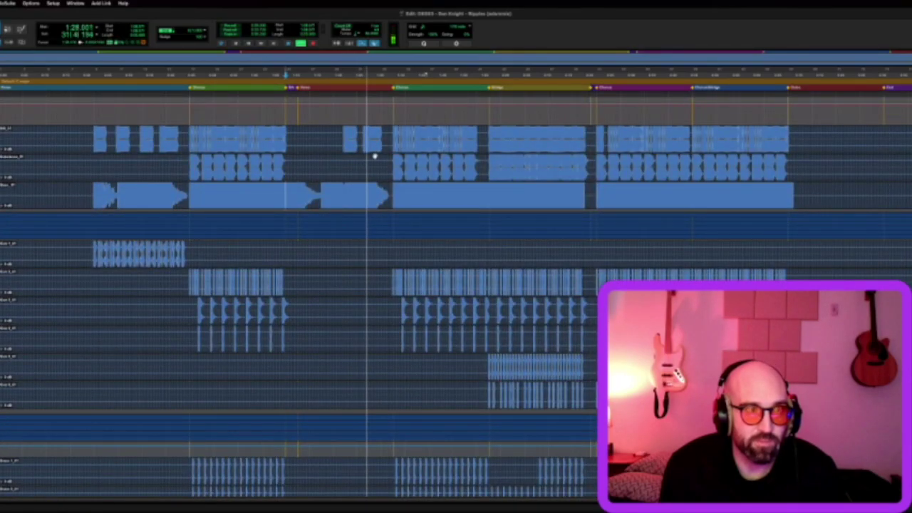
pyautogui.scroll(-3, 384, 236)
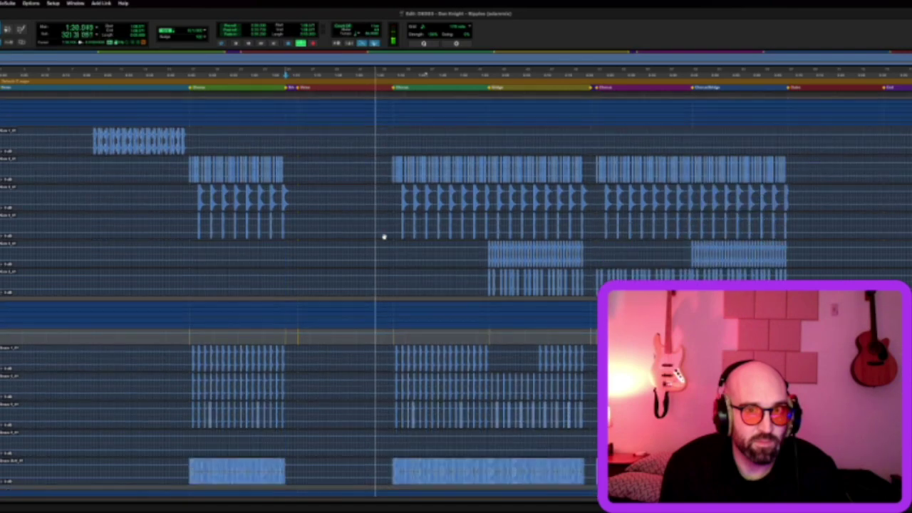
pyautogui.press('space')
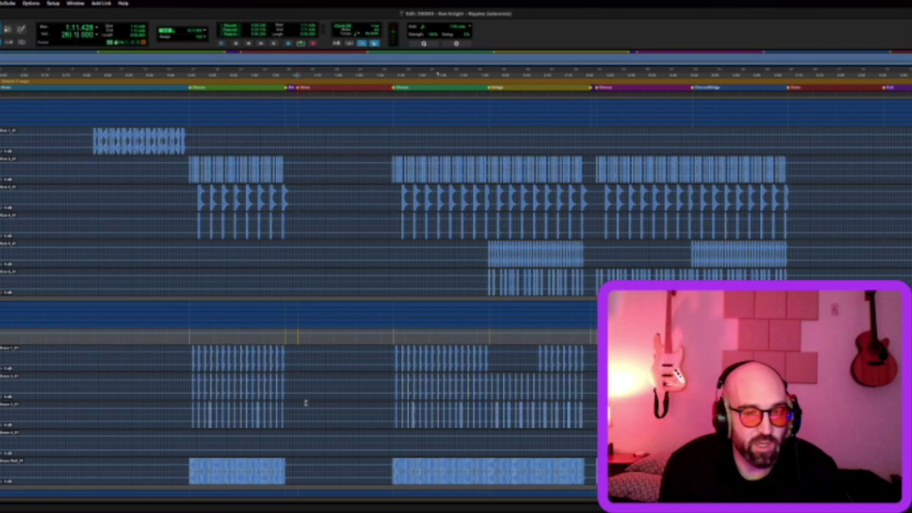
# Play the second verse from 1:11.428 while examining the cymbal, tom, reverse effect and guitar tracks
pyautogui.scroll(-10, 305, 403)
pyautogui.press('space')
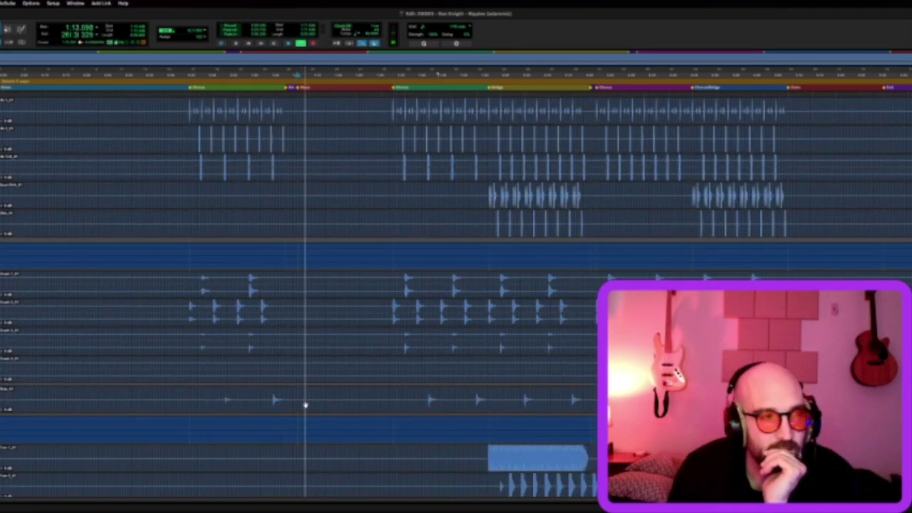
pyautogui.scroll(-8, 305, 404)
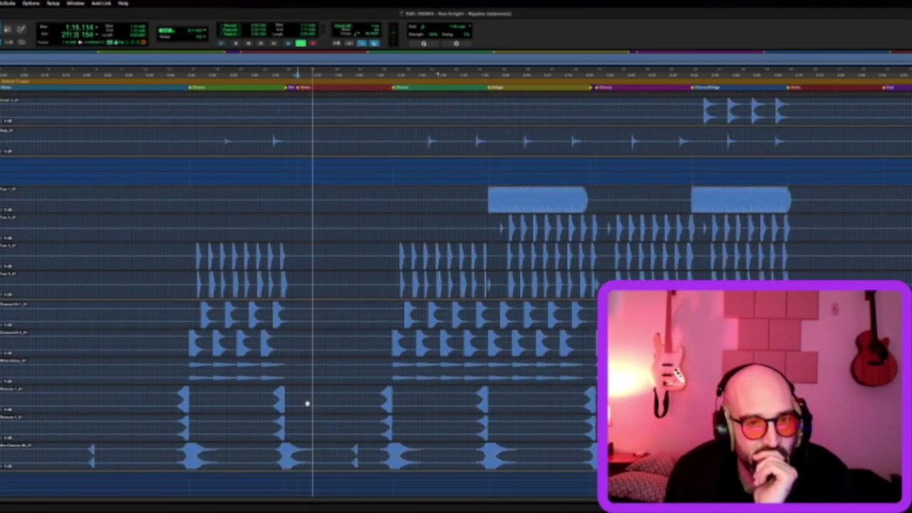
pyautogui.scroll(-4, 308, 388)
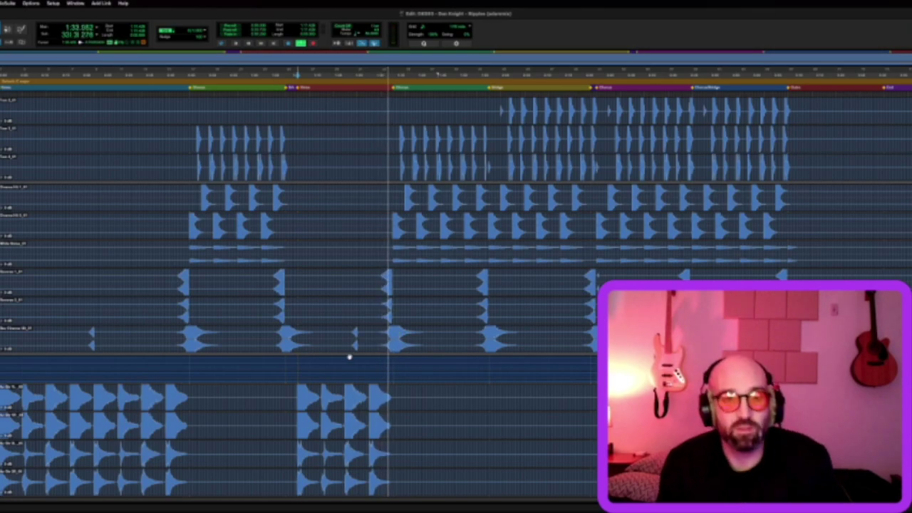
pyautogui.press('space')
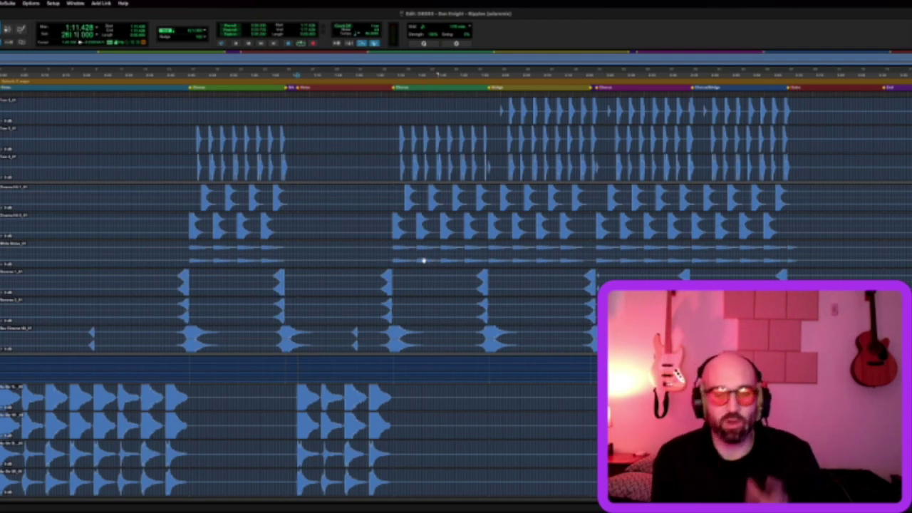
# Play the second verse from 1:08.285 while examining the tom, white noise, reverse effect and guitar tracks
pyautogui.scroll(5, 321, 253)
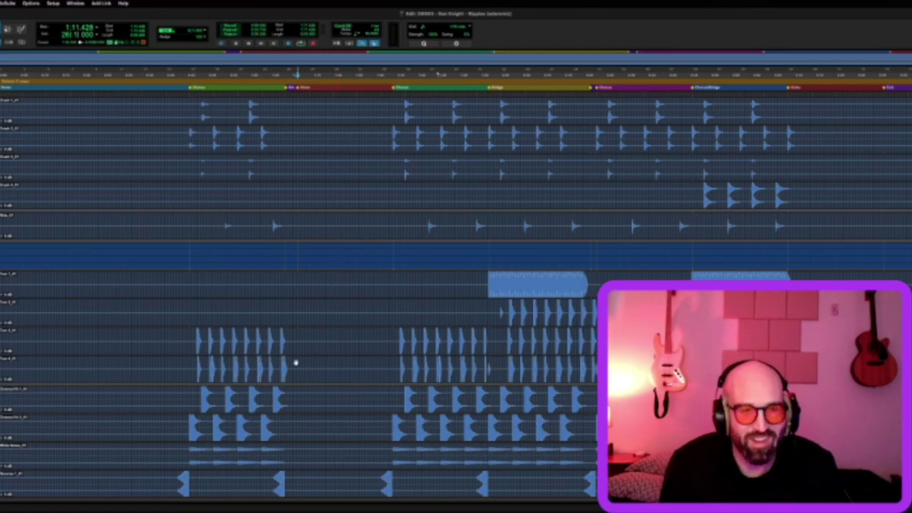
pyautogui.scroll(-10, 330, 399)
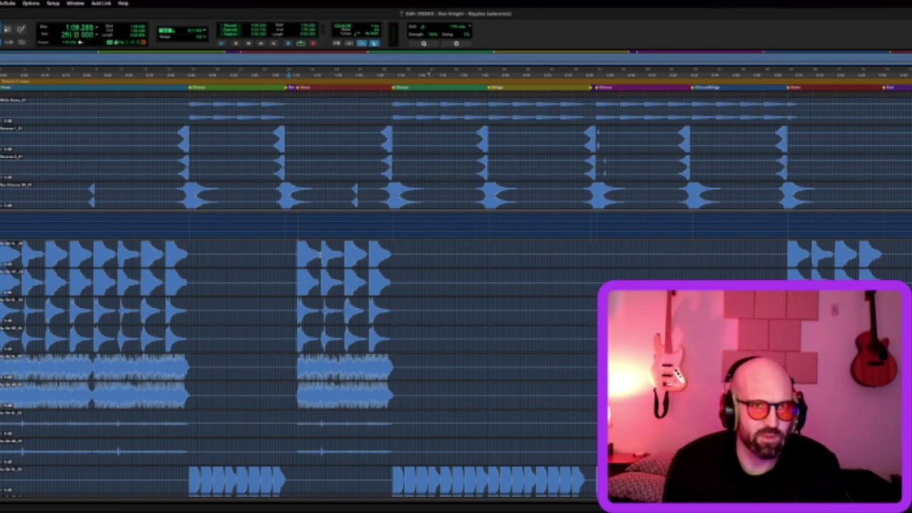
pyautogui.press('space')
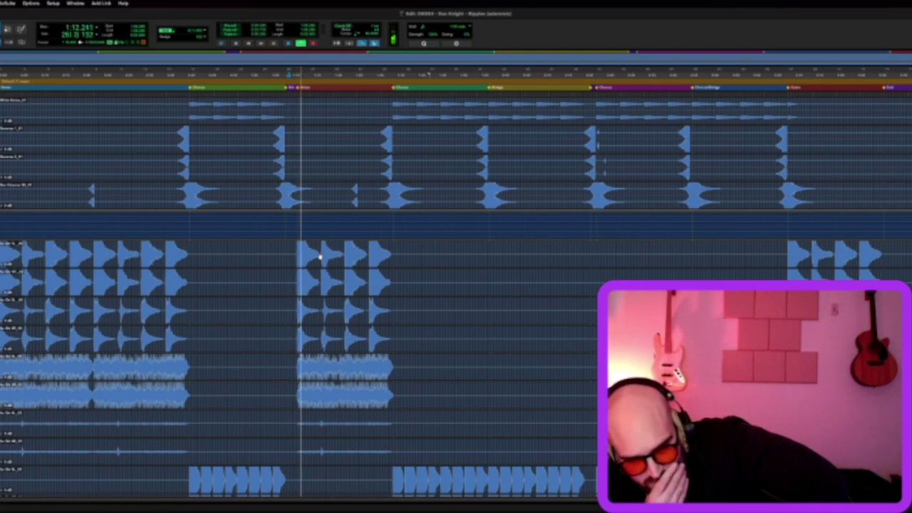
# Follow the second verse's playback down through the guitar and synth tracks, opening and closing the Little Plate plug-in on the way
pyautogui.scroll(-15, 320, 258)
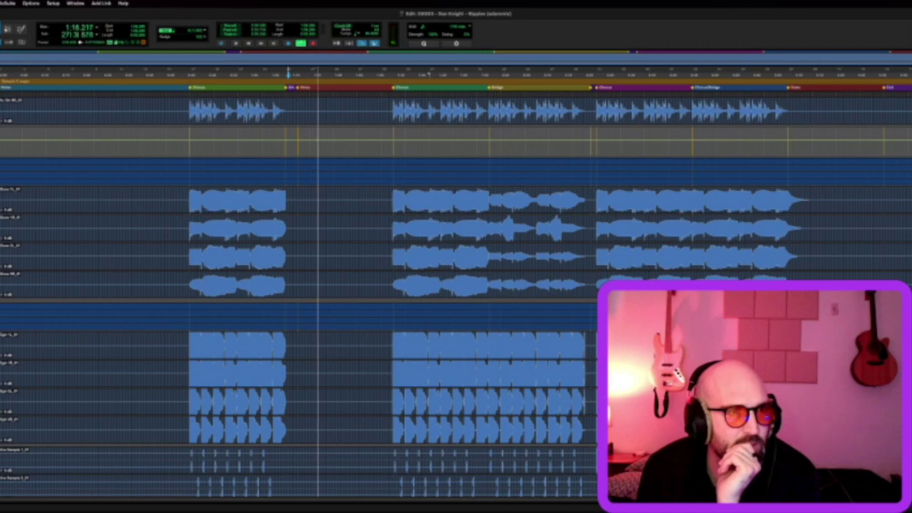
pyautogui.click(179, 148)
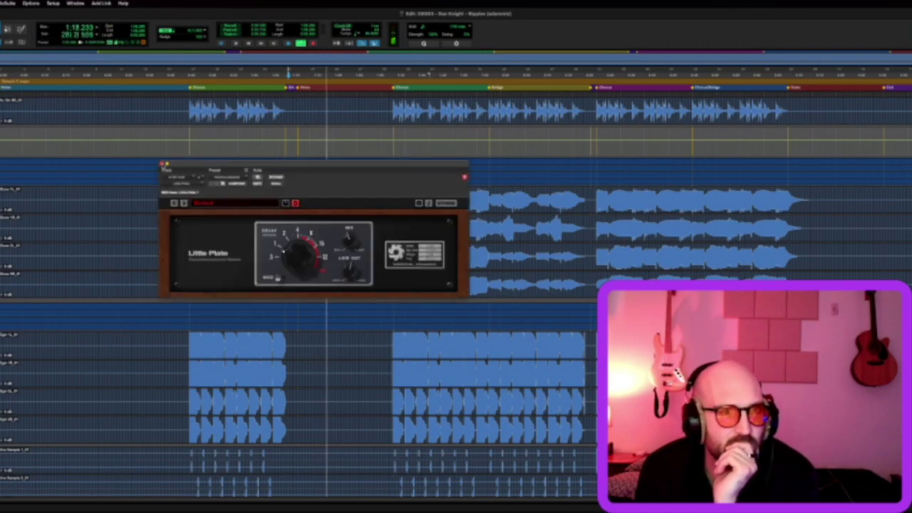
pyautogui.click(162, 164)
pyautogui.scroll(-5, 320, 202)
pyautogui.scroll(-6, 320, 202)
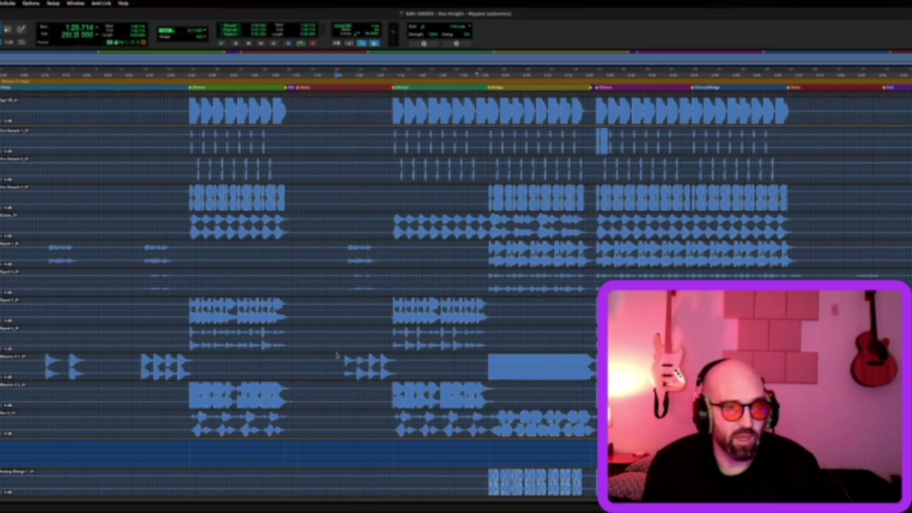
# Play the second verse from 1:20.714 while examining the synth, string, pad and piano tracks, and dismiss the CPU error
pyautogui.press('space')
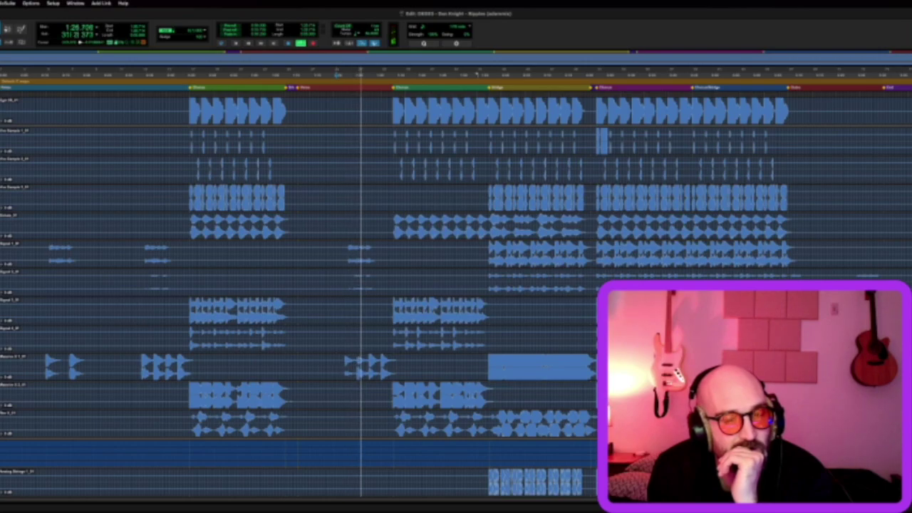
pyautogui.scroll(-6, 299, 284)
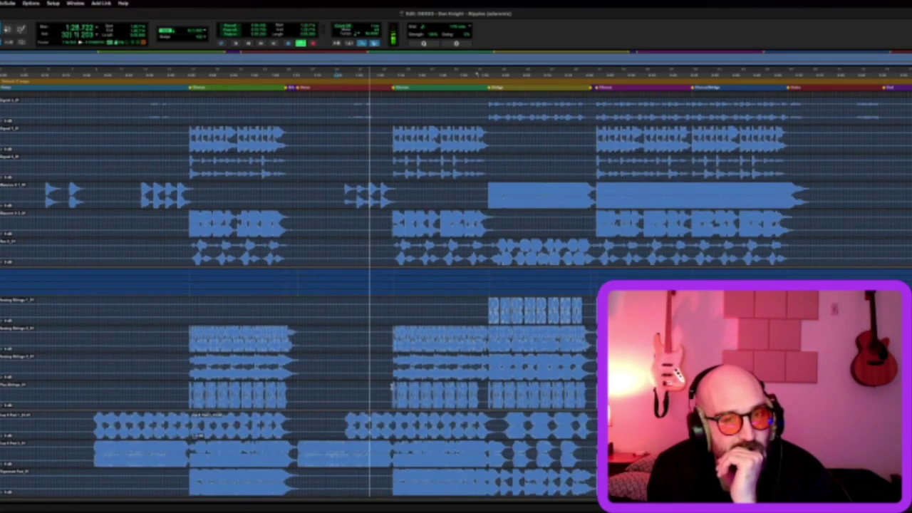
pyautogui.scroll(-6, 456, 285)
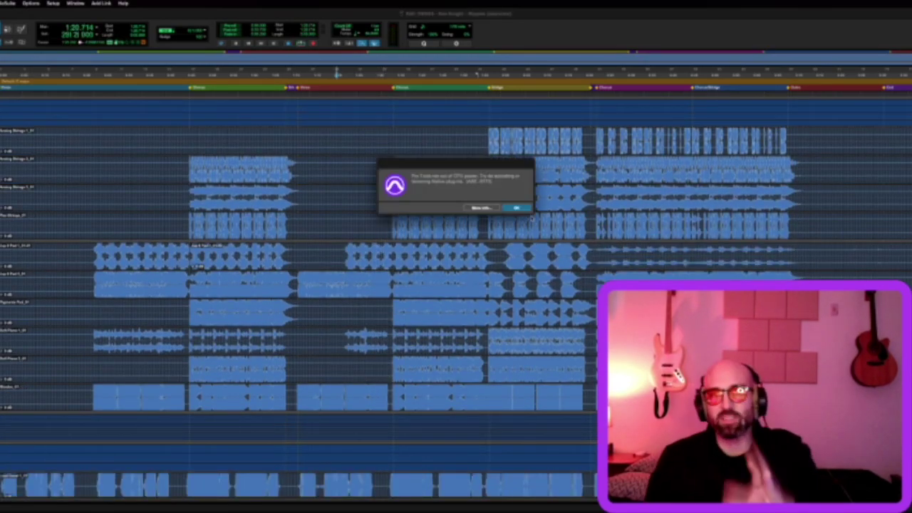
pyautogui.click(523, 211)
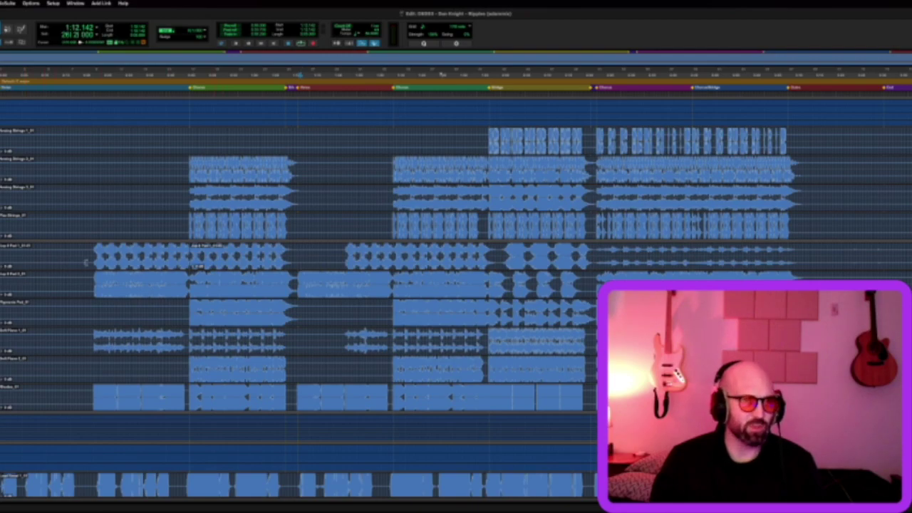
# Play the second verse from 1:12.142, then from 1:10.714, with the string, pad and piano tracks in view
pyautogui.press('space')
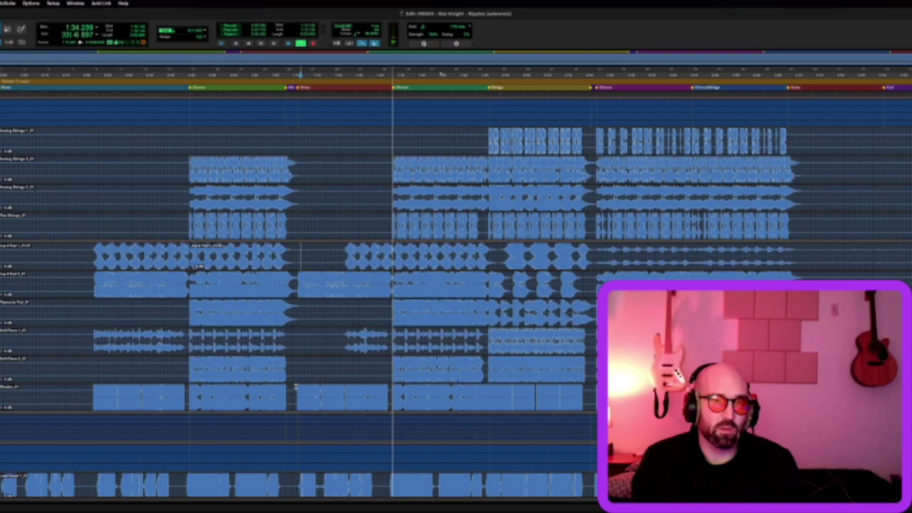
pyautogui.press('space')
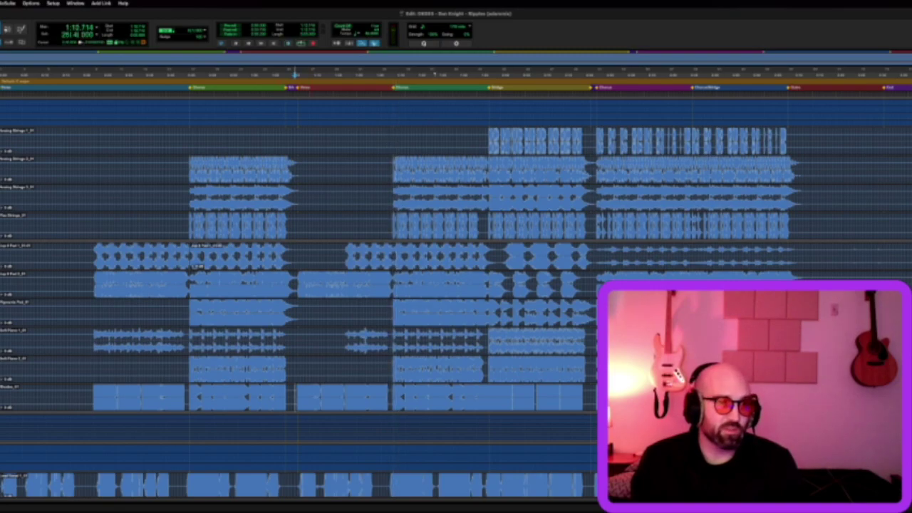
pyautogui.press('space')
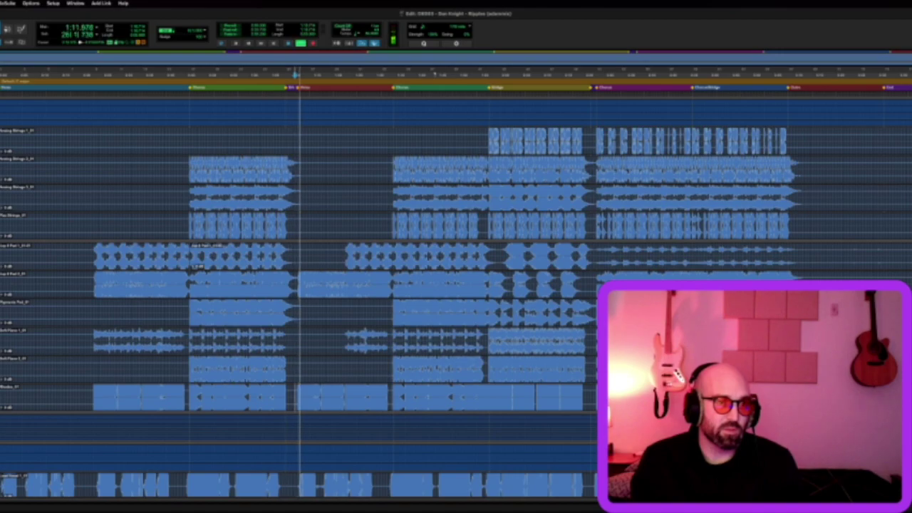
# Follow the second verse's playback down from the pads and pianos to the lead and backing vocals, then stop
pyautogui.scroll(-4, 346, 322)
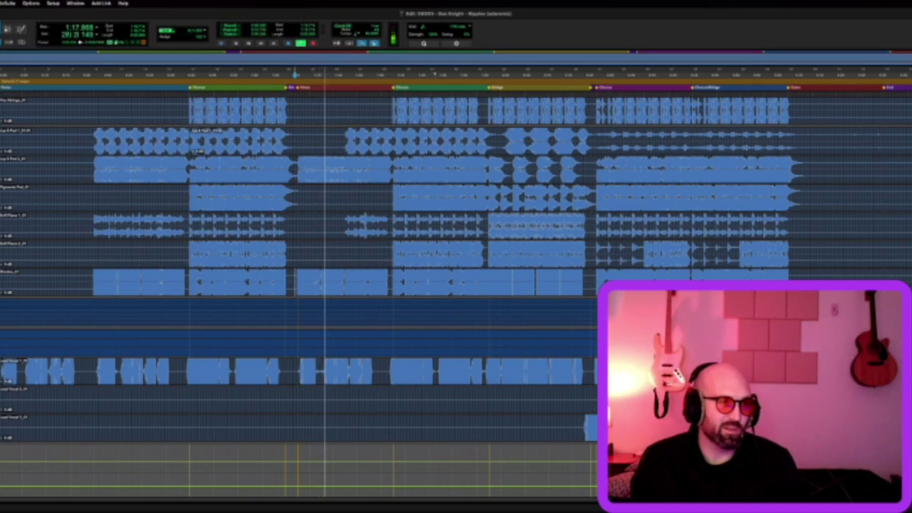
pyautogui.scroll(-4, 456, 281)
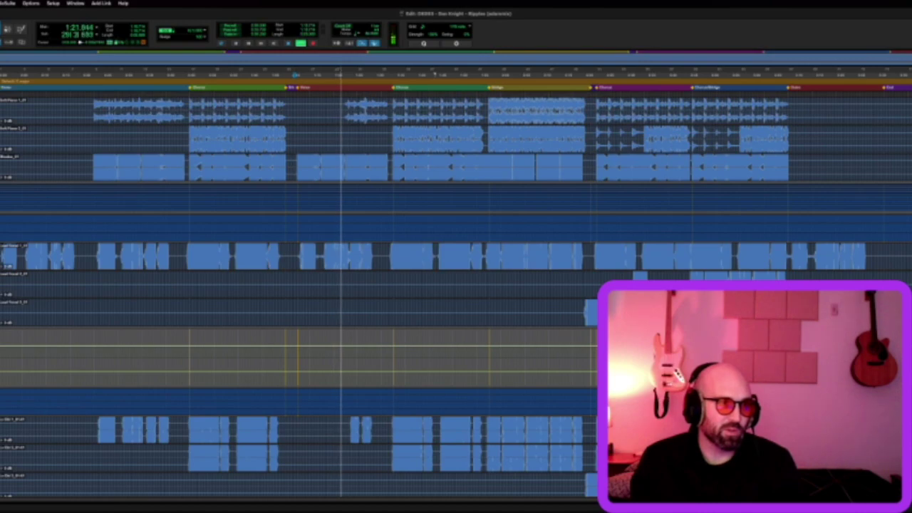
pyautogui.scroll(-3, 456, 281)
pyautogui.scroll(-1, 456, 281)
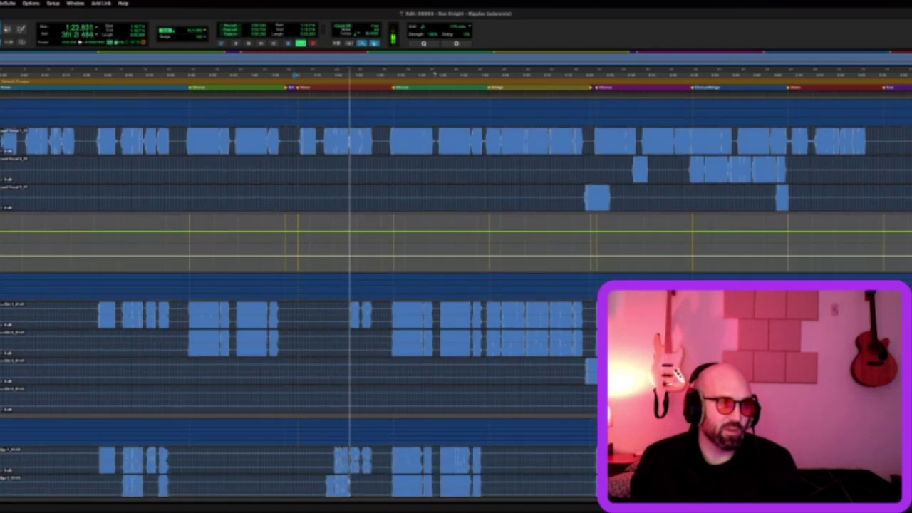
pyautogui.scroll(-4, 456, 282)
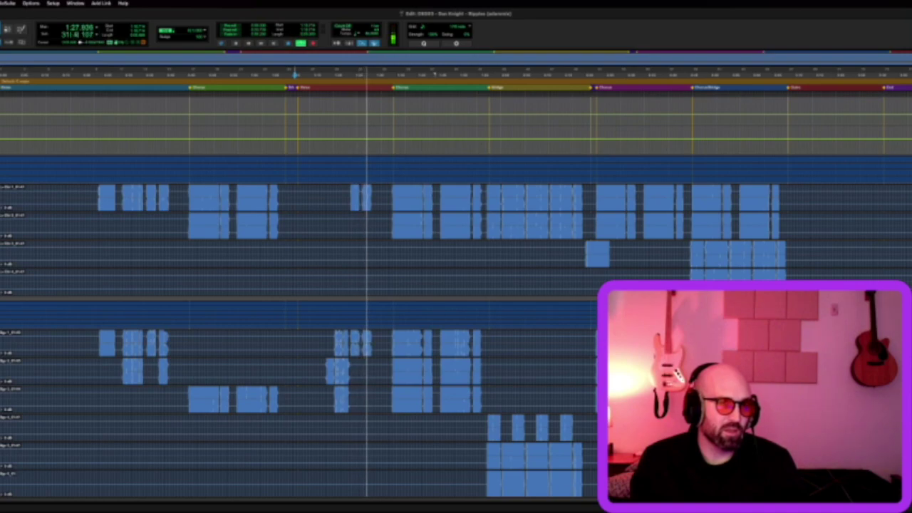
pyautogui.press('space')
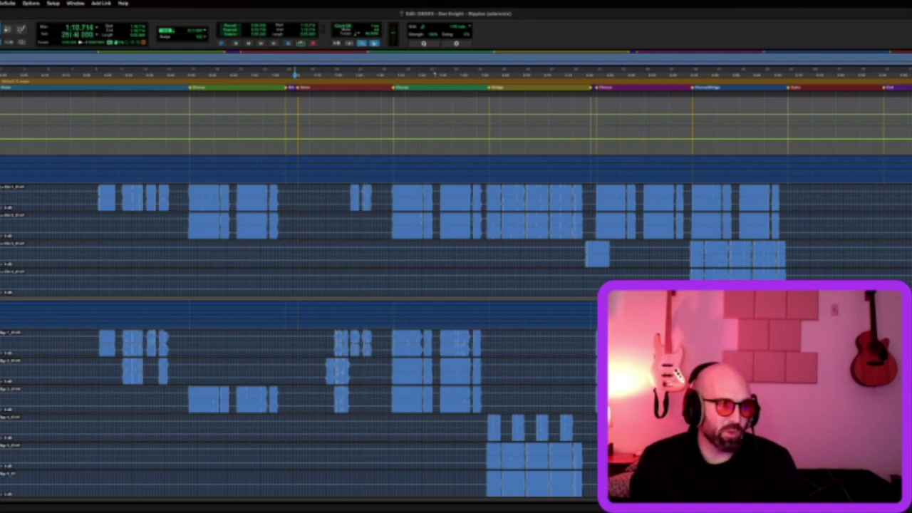
# Replay the second verse from 1:10.714 while examining the lead vocal double and backing vocal tracks, then stop
pyautogui.press('space')
pyautogui.scroll(-2, 282, 333)
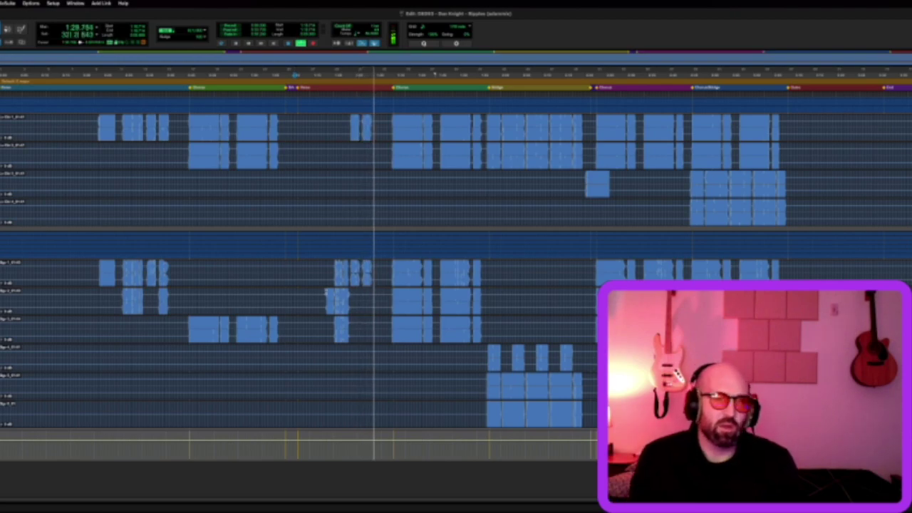
pyautogui.press('space')
pyautogui.scroll(10, 396, 270)
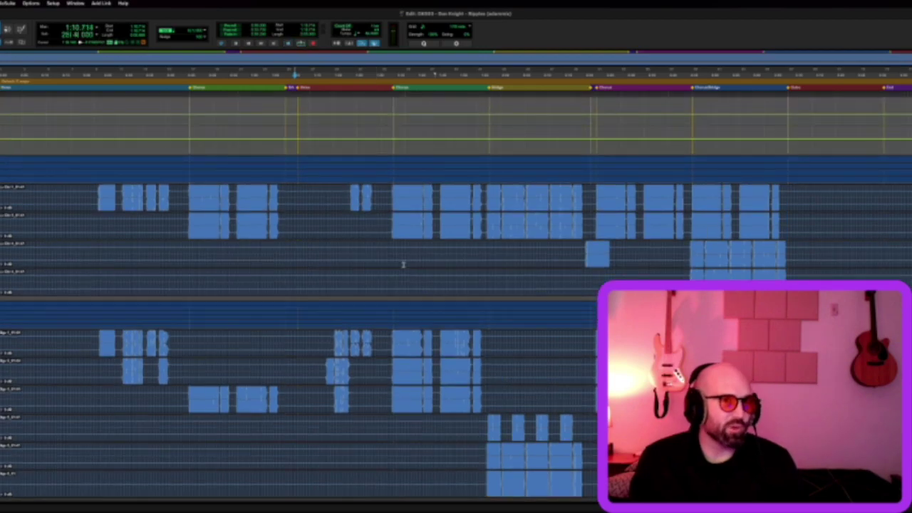
pyautogui.scroll(-5, 391, 271)
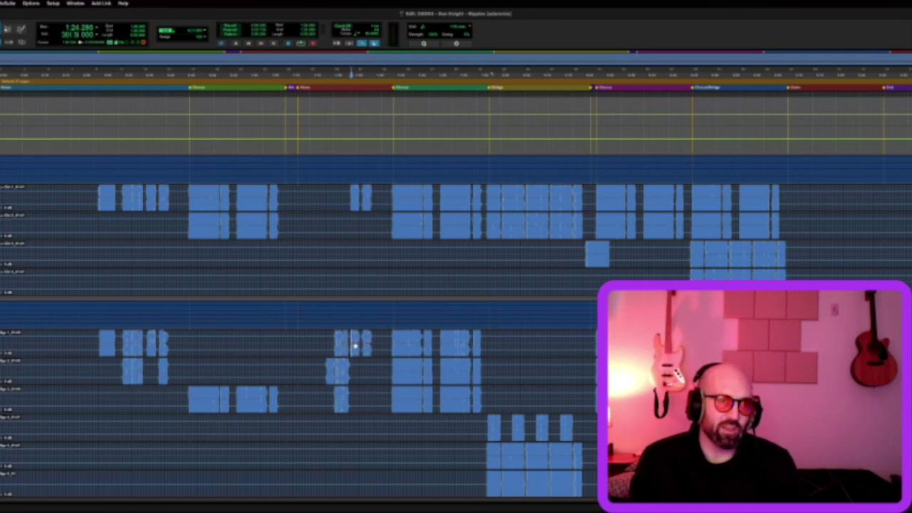
# Play the end of the second verse twice from 1:24.285 while examining the vocal double and backing vocal tracks
pyautogui.press('space')
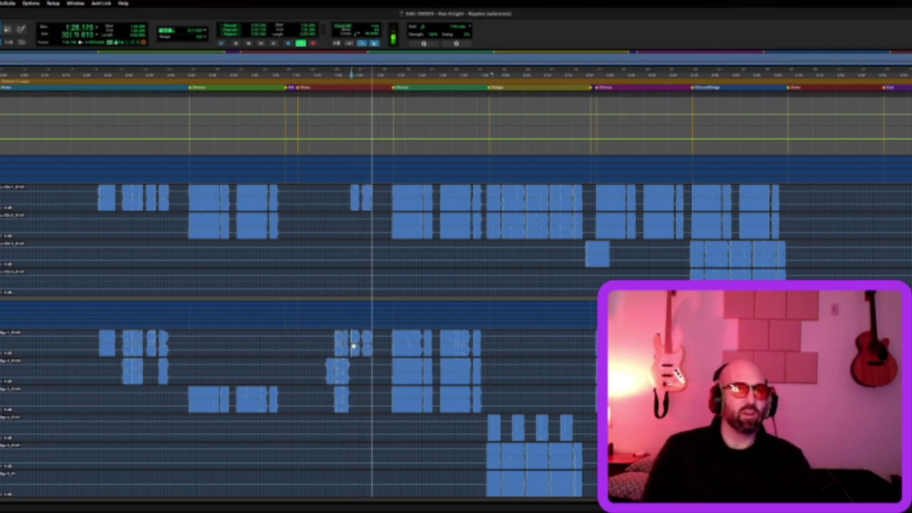
pyautogui.press('space')
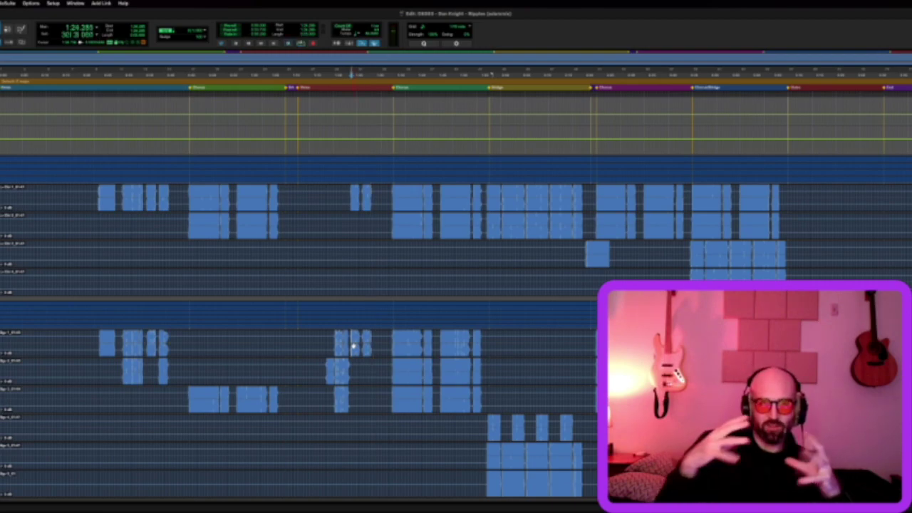
pyautogui.press('space')
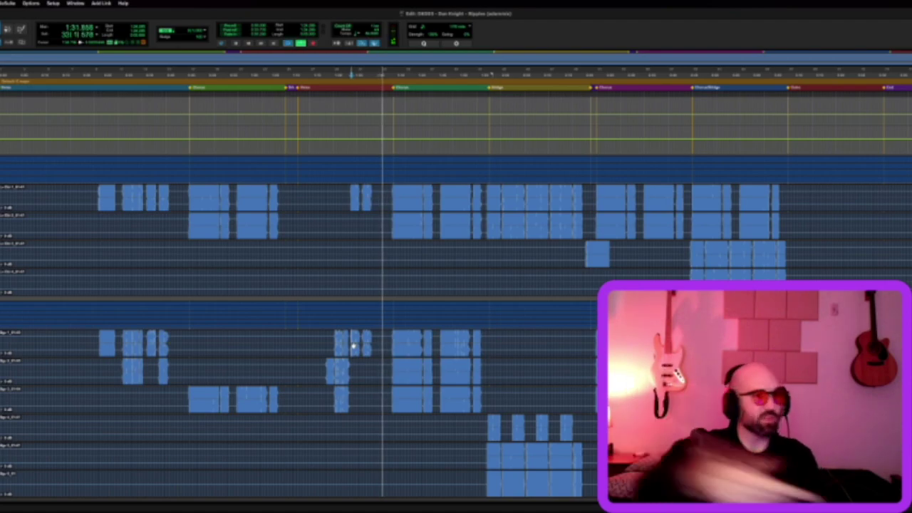
pyautogui.scroll(-3, 328, 313)
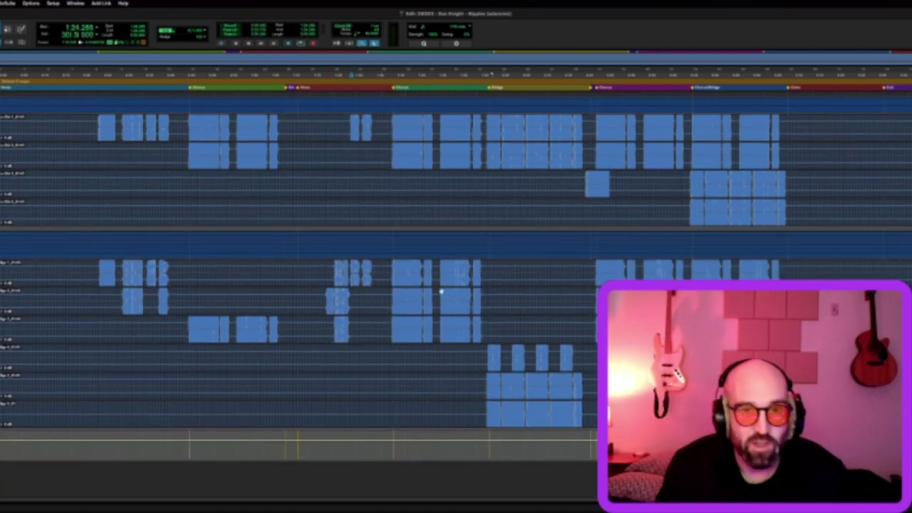
# Select the second chorus across the first two backing vocal tracks and return to the bass and kick tracks
pyautogui.moveTo(389, 268); pyautogui.dragTo(487, 307)
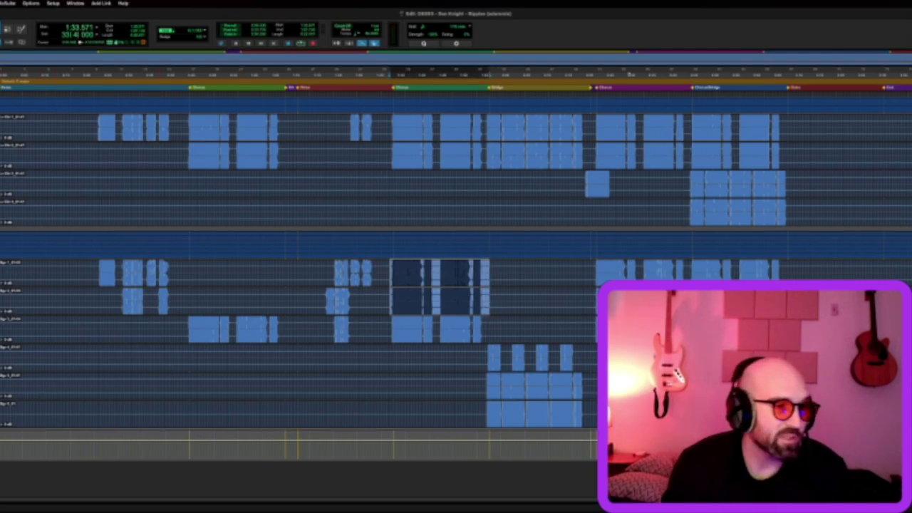
pyautogui.scroll(-10, 19, 322)
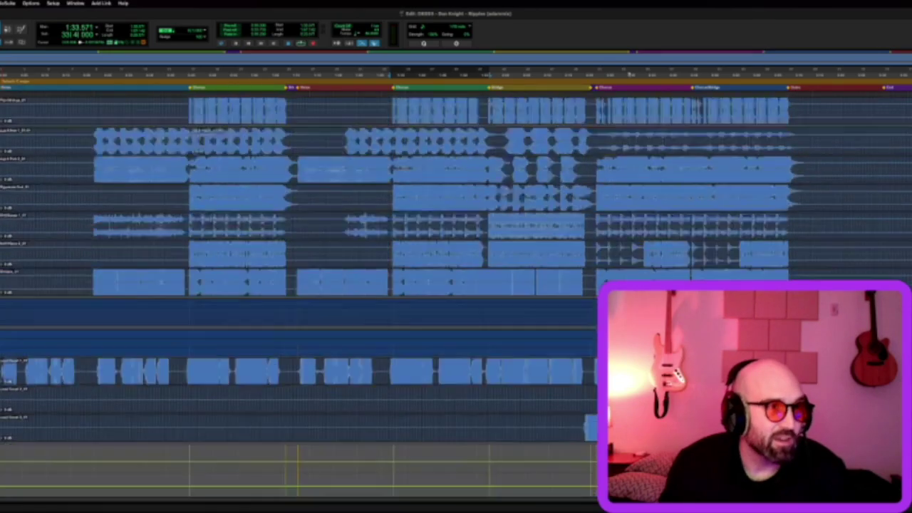
pyautogui.scroll(-15, 309, 206)
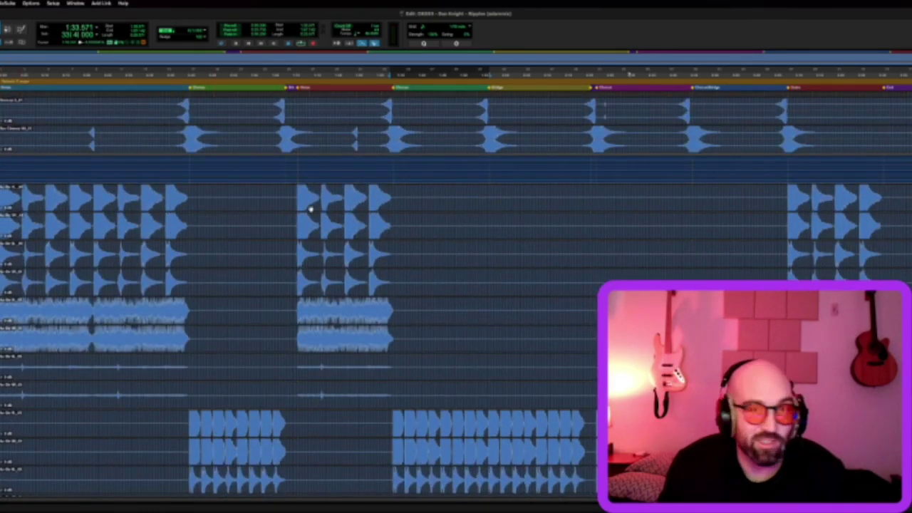
pyautogui.scroll(-10, 502, 190)
pyautogui.hscroll(5, 498, 188)
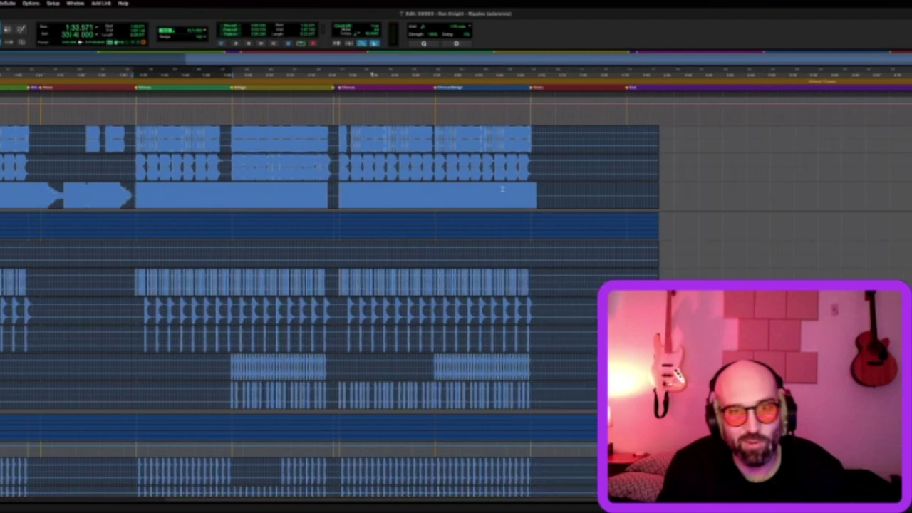
# Play the second chorus twice from 1:33.571 while examining the bass, kick, snare and hi-hat tracks
pyautogui.click(66, 130)
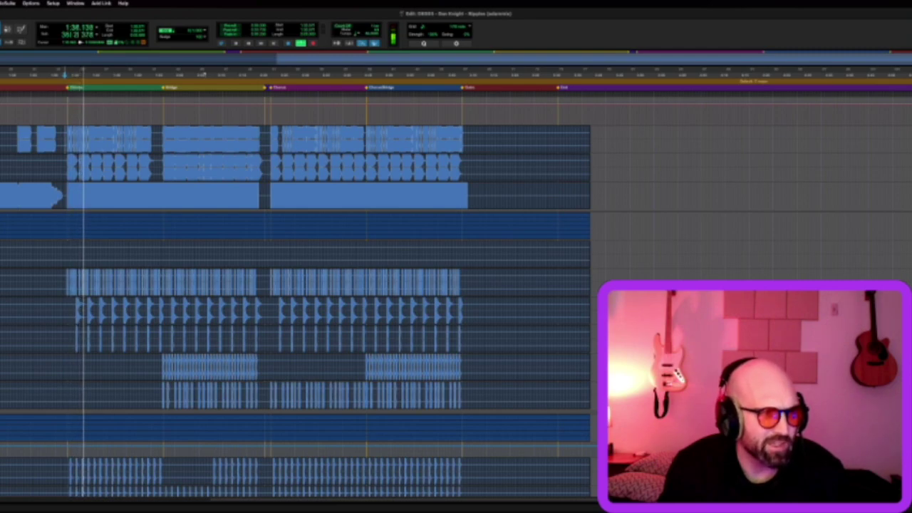
pyautogui.scroll(-5, 295, 292)
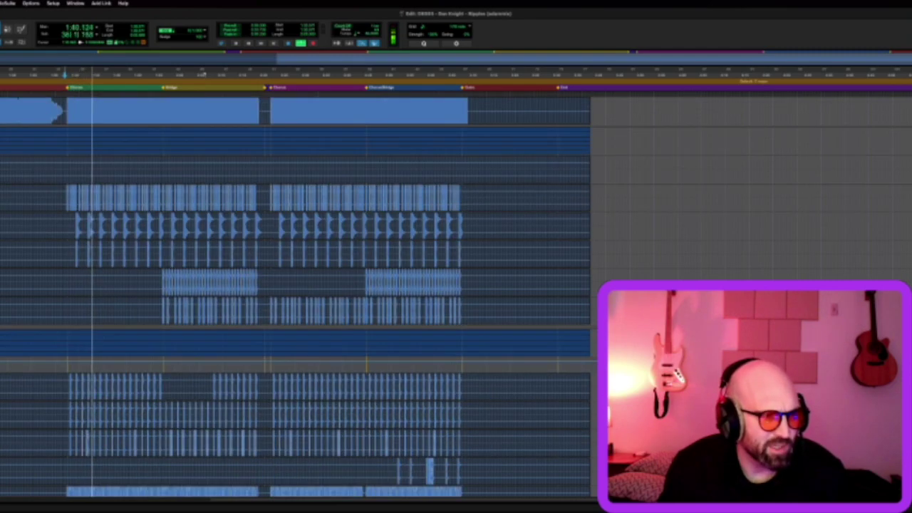
pyautogui.press('space')
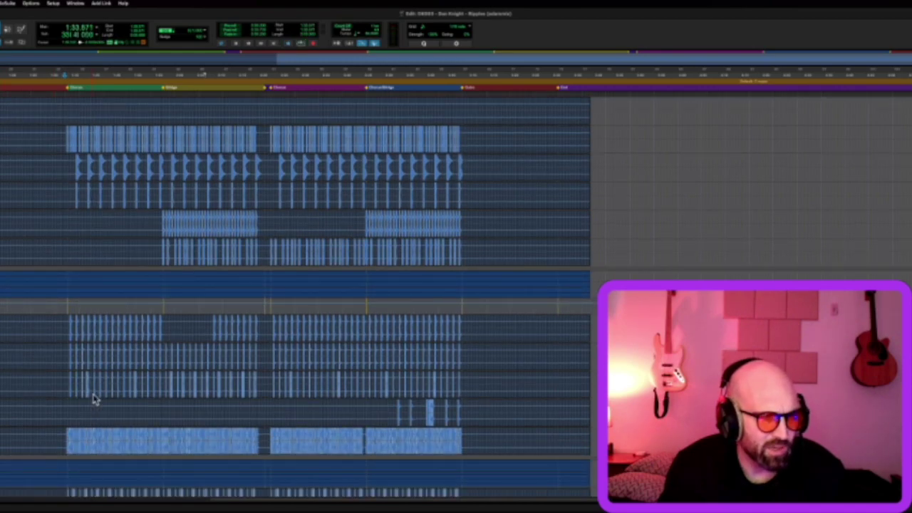
pyautogui.press('space')
pyautogui.scroll(-5, 125, 382)
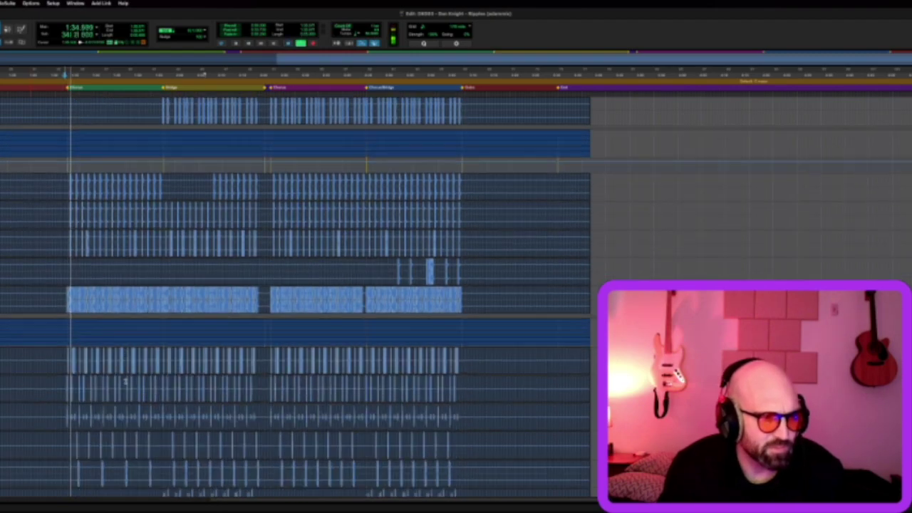
pyautogui.scroll(-2, 125, 381)
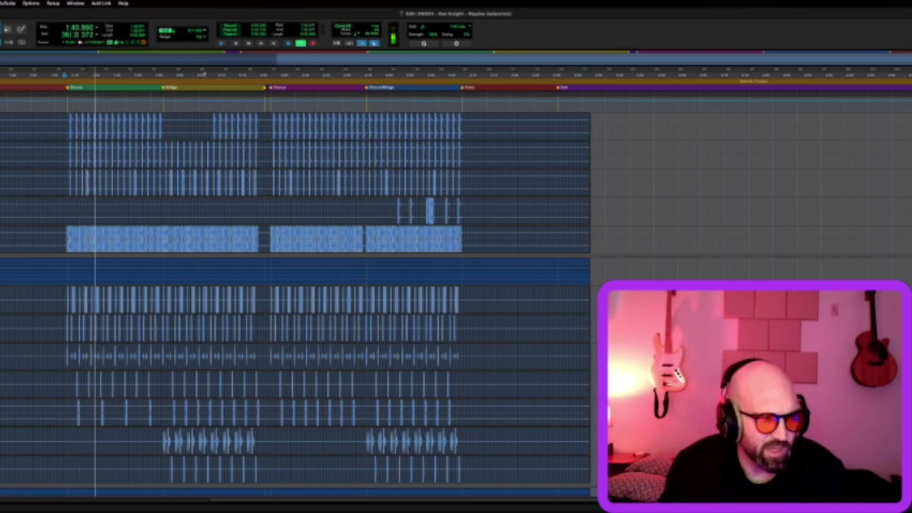
# Examine the percussive clip tracks across the second Chorus, Bridge and following sections while the song plays
pyautogui.hscroll(-5, 143, 399)
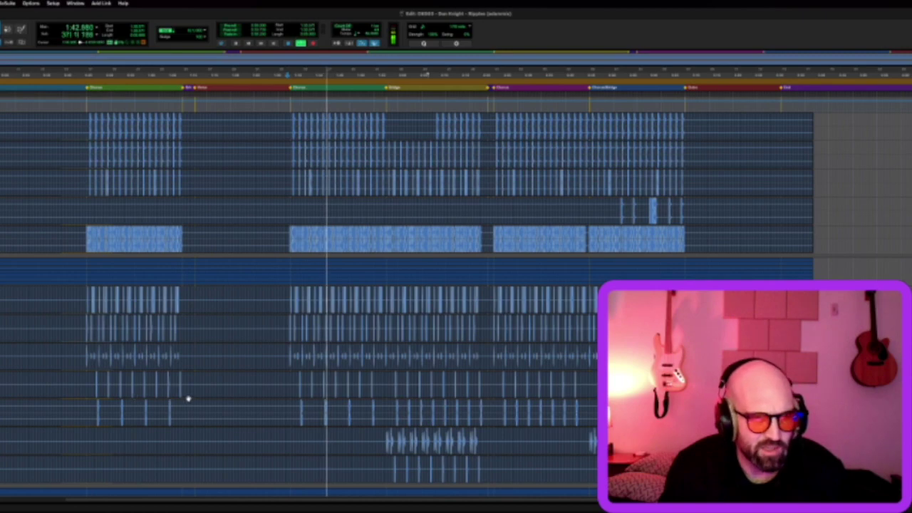
pyautogui.hscroll(4, 213, 399)
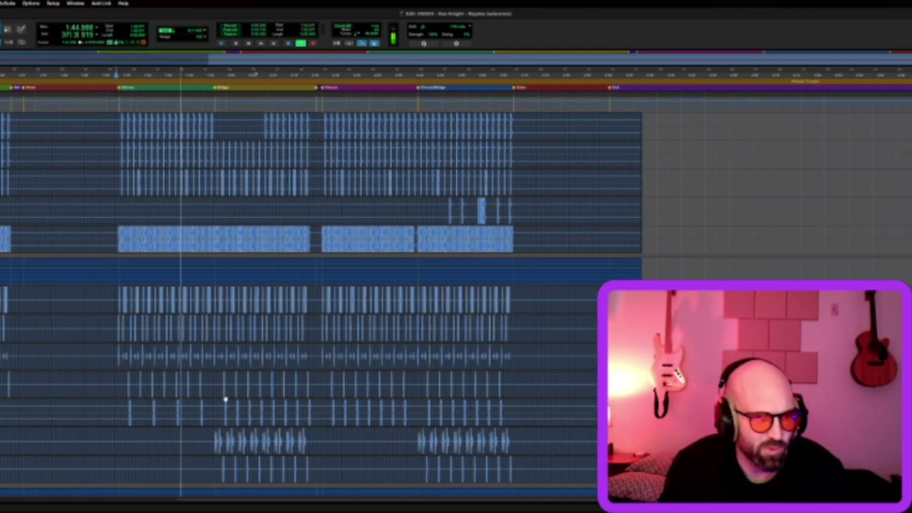
pyautogui.scroll(-5, 183, 394)
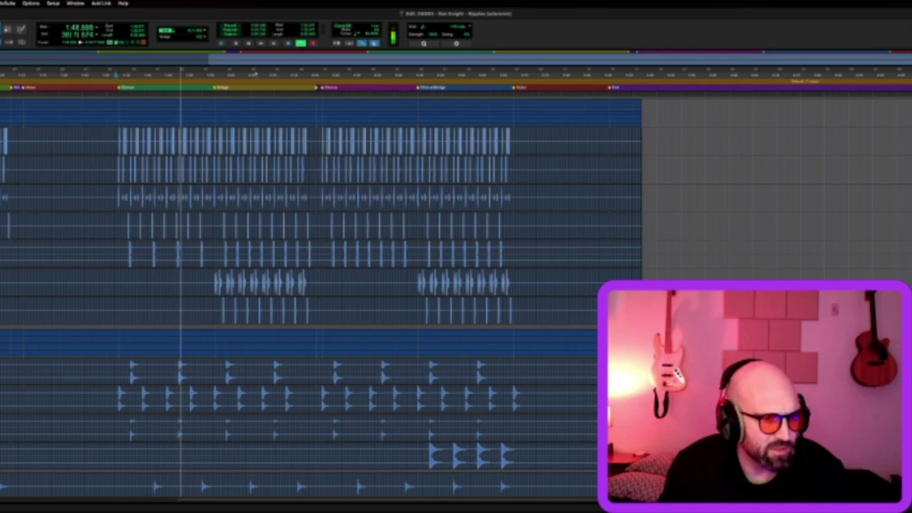
pyautogui.hscroll(-4, 9, 434)
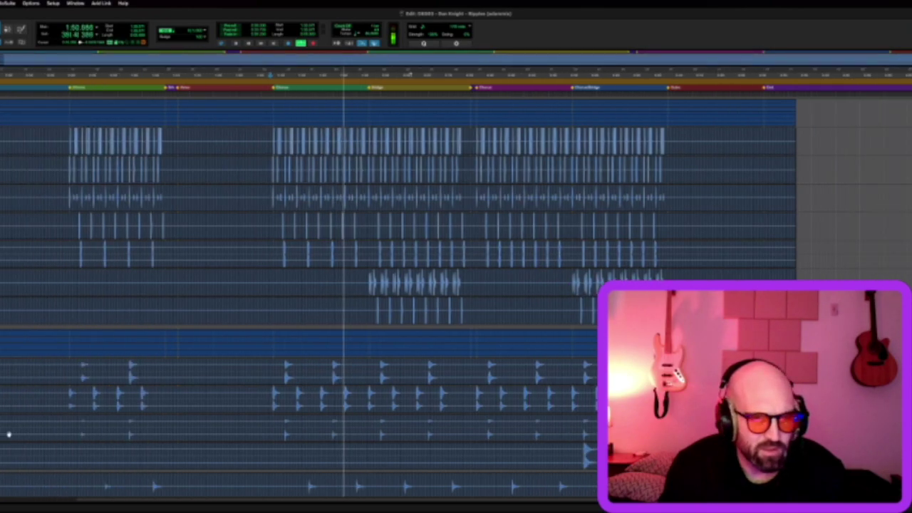
pyautogui.hscroll(4, 8, 434)
pyautogui.scroll(-4, 21, 423)
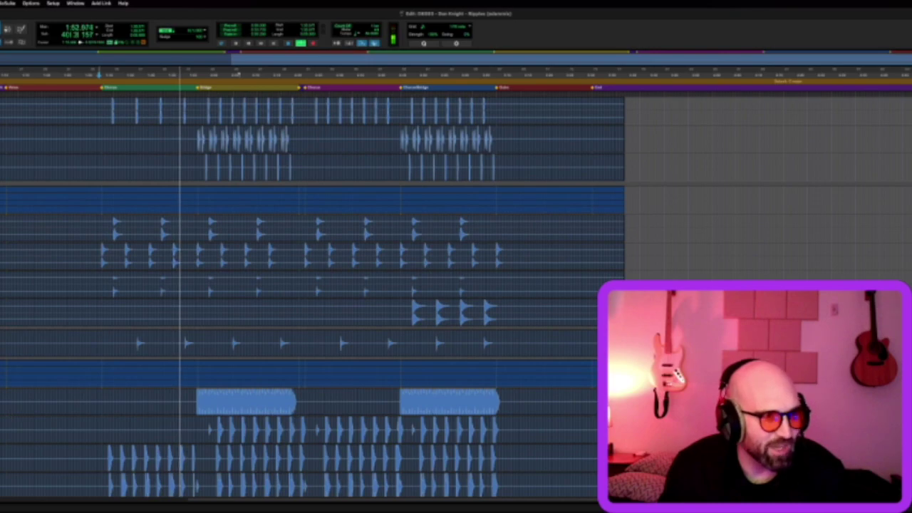
pyautogui.scroll(-3, 22, 399)
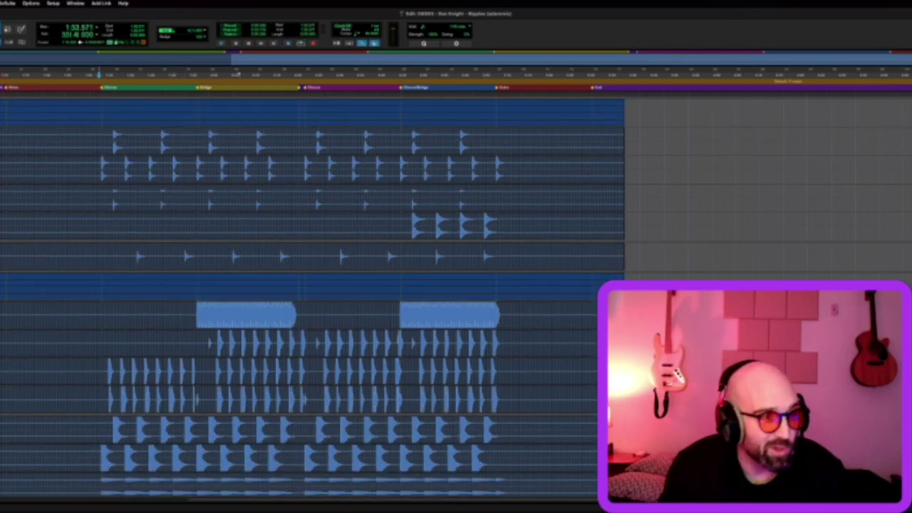
# With playback stopped, examine the next track groups down the session from the second Verse through the Outro
pyautogui.scroll(-5, 112, 320)
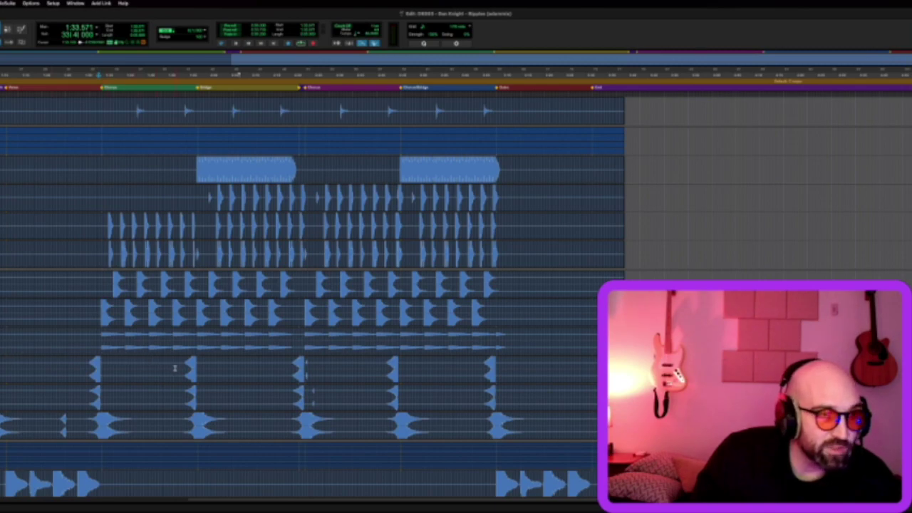
pyautogui.scroll(-10, 175, 368)
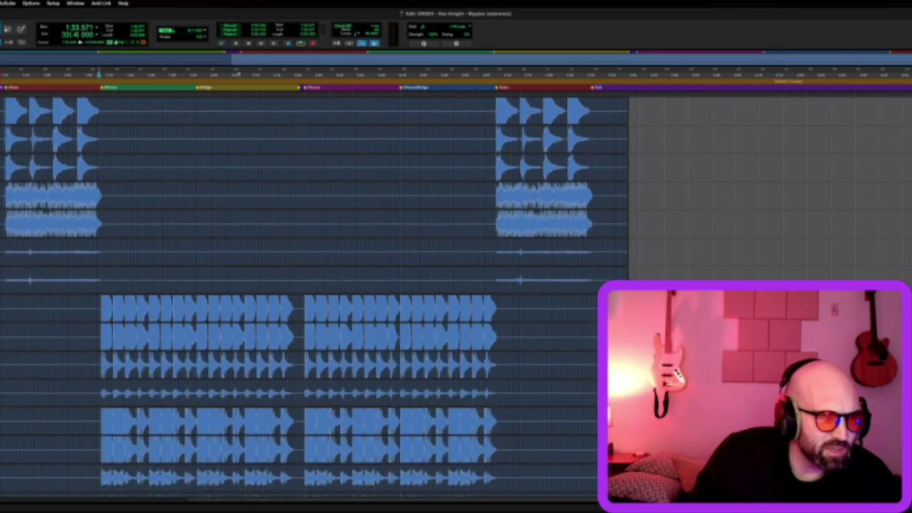
pyautogui.scroll(-3, 299, 285)
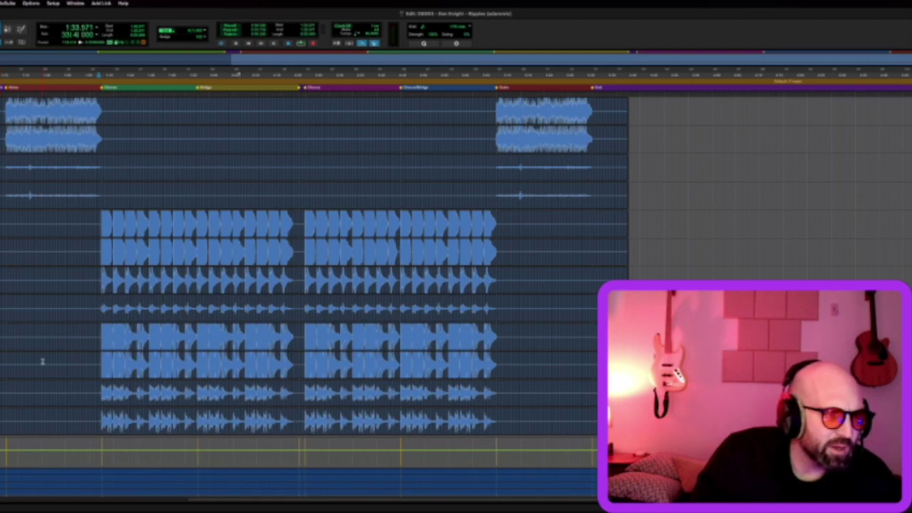
pyautogui.scroll(-5, 30, 375)
pyautogui.scroll(-1, 98, 331)
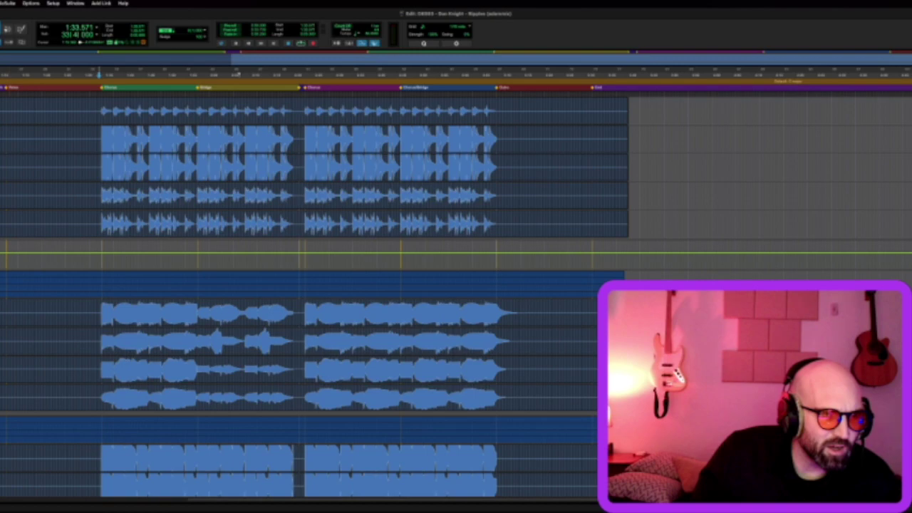
pyautogui.scroll(-6, 60, 337)
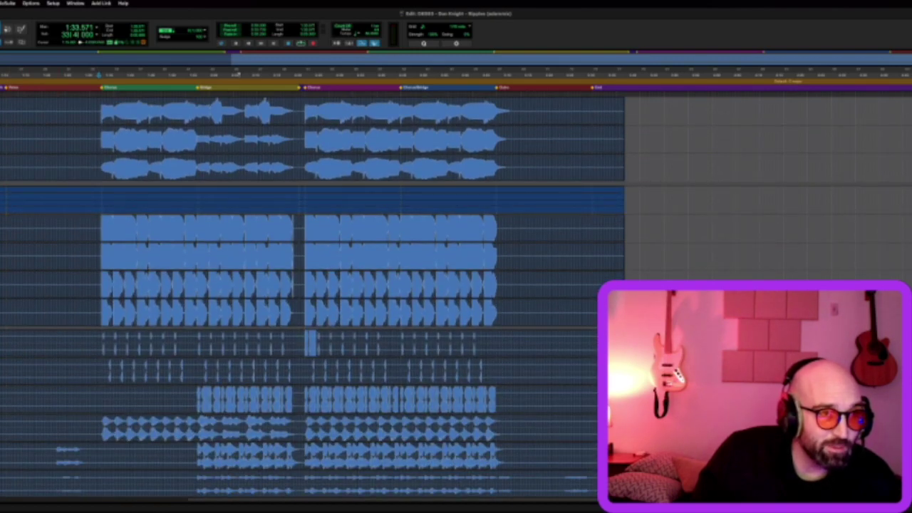
# Compare the layered tracks below the sustained stems across both Choruses and the Bridge
pyautogui.scroll(-3, 12, 250)
pyautogui.scroll(4, 126, 268)
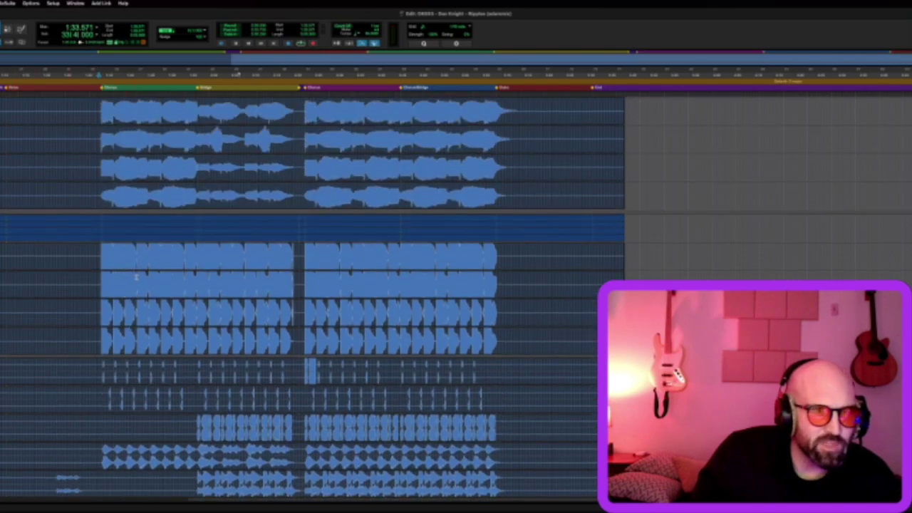
pyautogui.hscroll(-3, 149, 274)
pyautogui.hscroll(3, 149, 274)
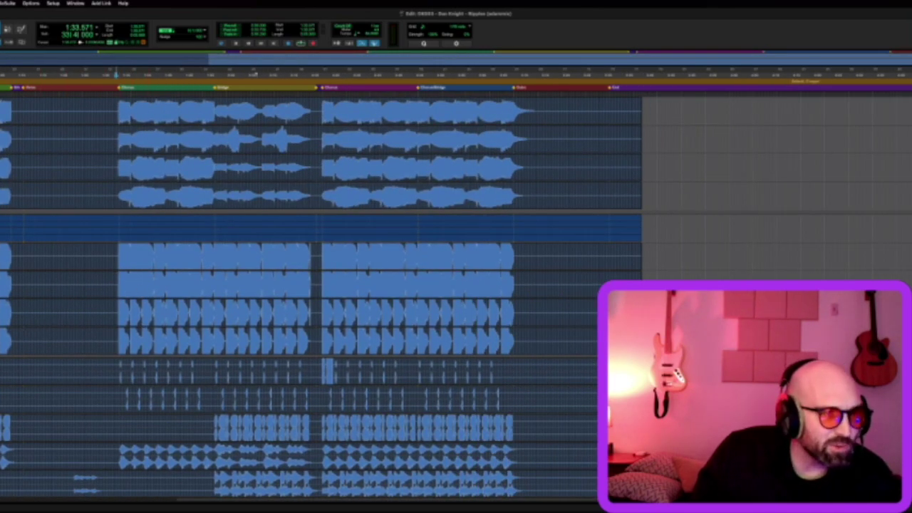
pyautogui.scroll(-3, 56, 394)
pyautogui.hscroll(-4, 55, 394)
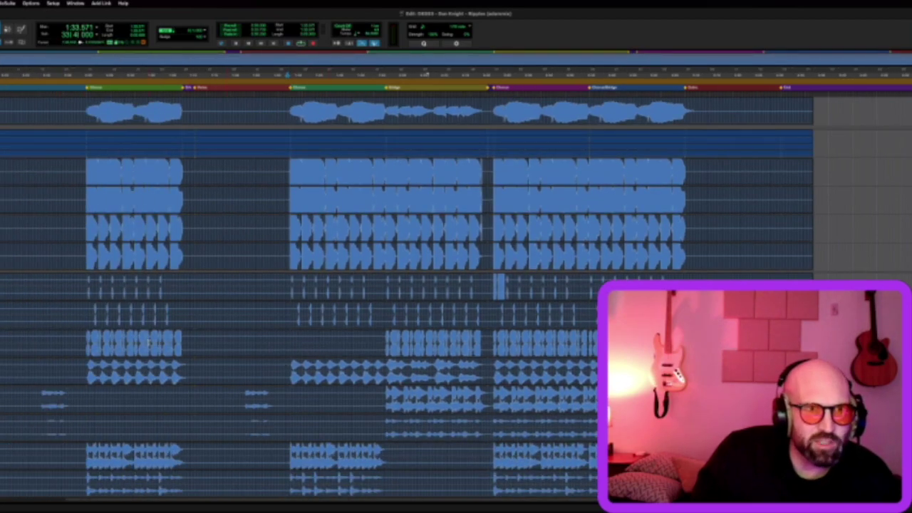
# Highlight the track that drops out in the second Chorus to compare its clips in the first Chorus and Bridge
pyautogui.click(70, 348)
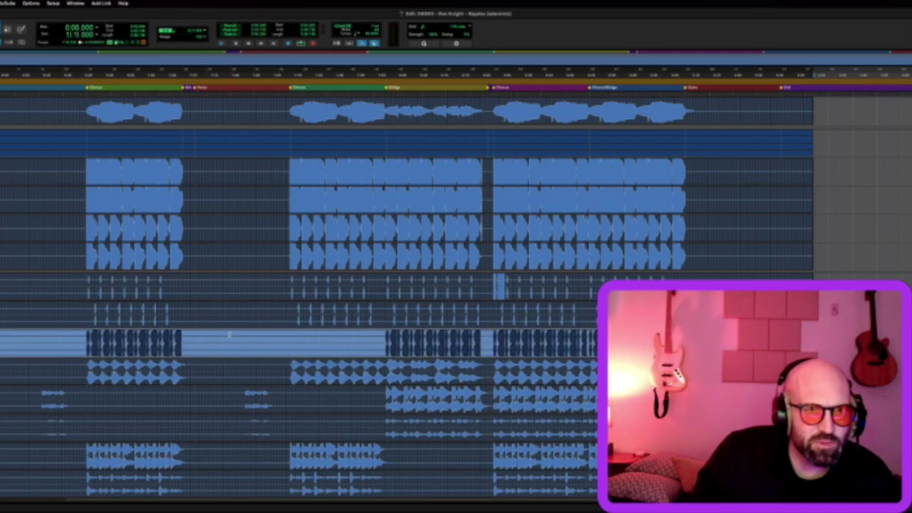
pyautogui.click(211, 338)
pyautogui.moveTo(211, 338); pyautogui.dragTo(95, 335)
pyautogui.click(346, 339)
pyautogui.moveTo(376, 340); pyautogui.dragTo(433, 341)
pyautogui.click(324, 334)
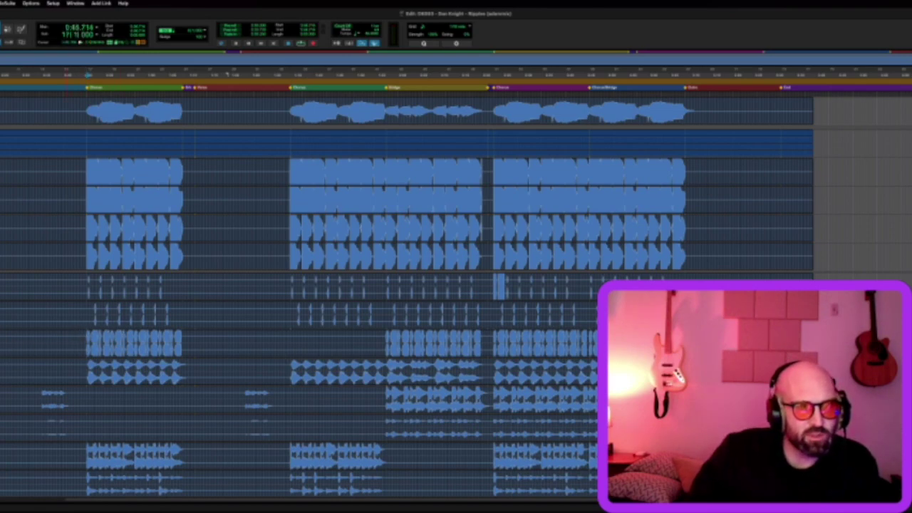
# Audition the first Chorus from bar 17 and the second Chorus from bar 34 for comparison
pyautogui.press('space')
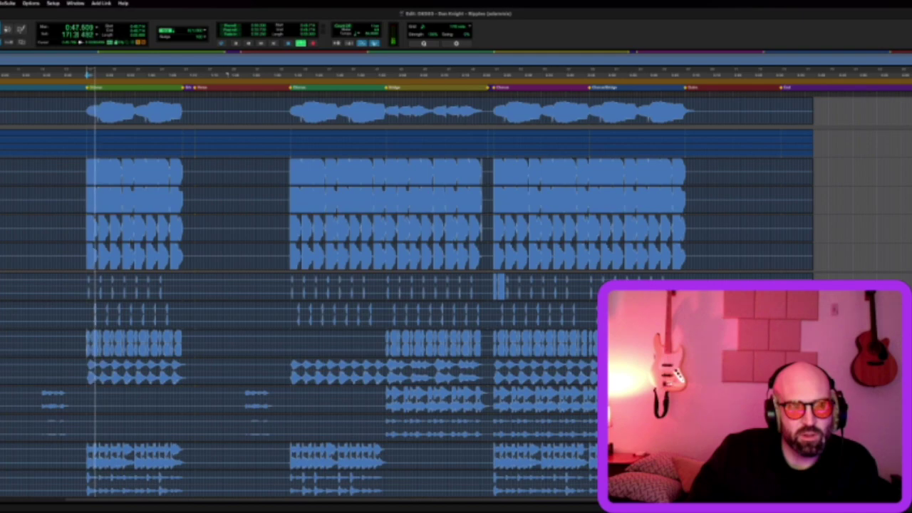
pyautogui.press('space')
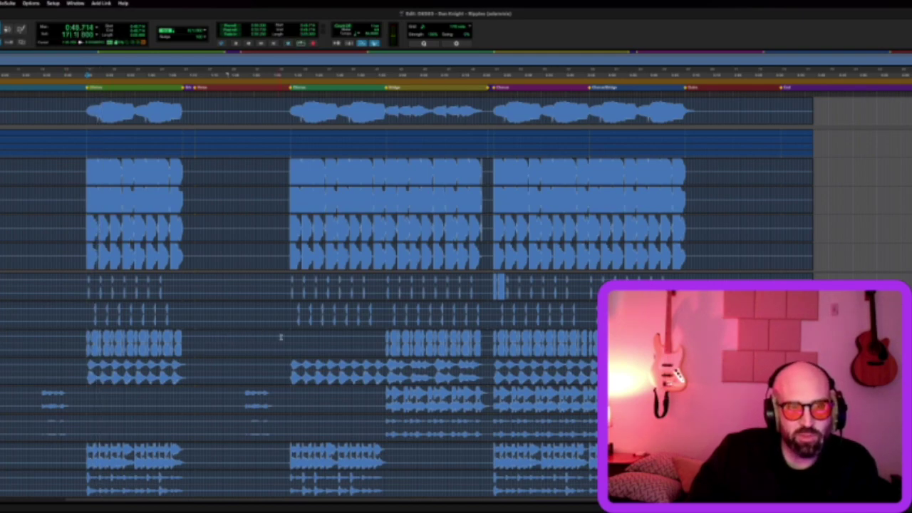
pyautogui.press('space')
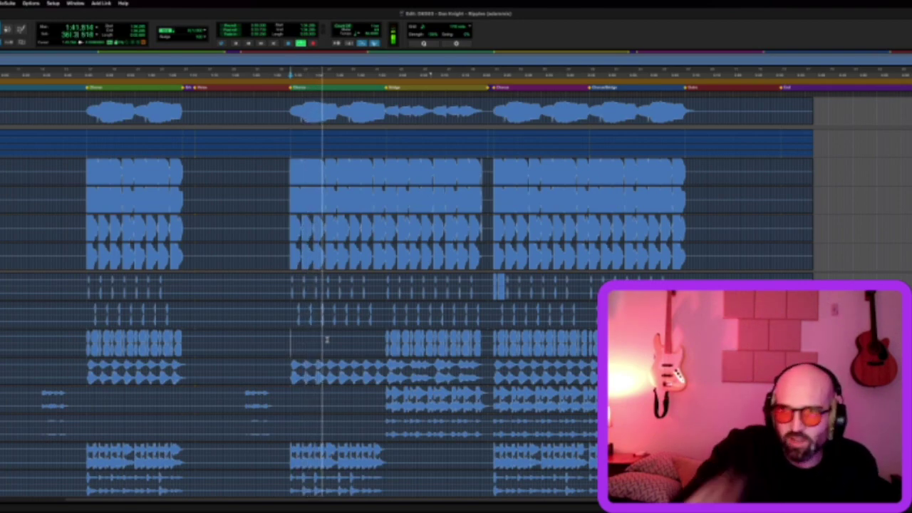
pyautogui.press('space')
# Play the second Chorus from bar 34 while examining the layered stereo tracks further down the session
pyautogui.scroll(-3, 292, 352)
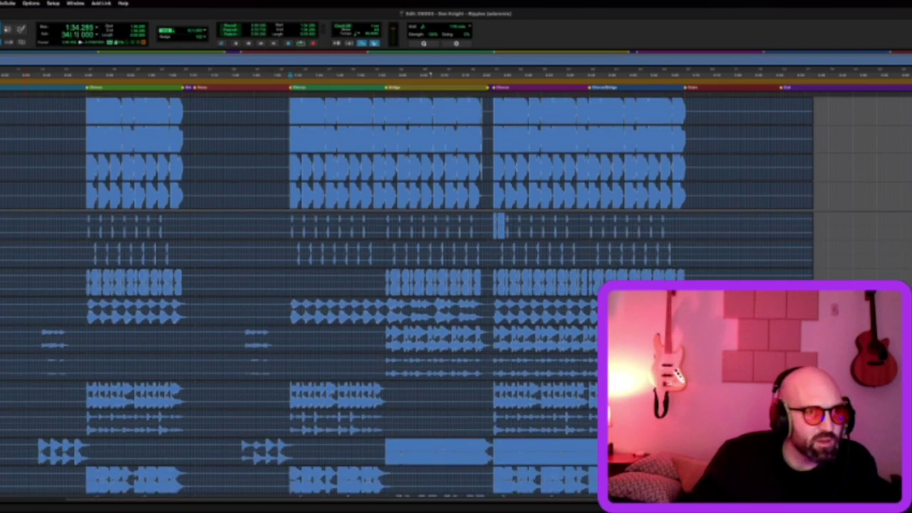
pyautogui.press('space')
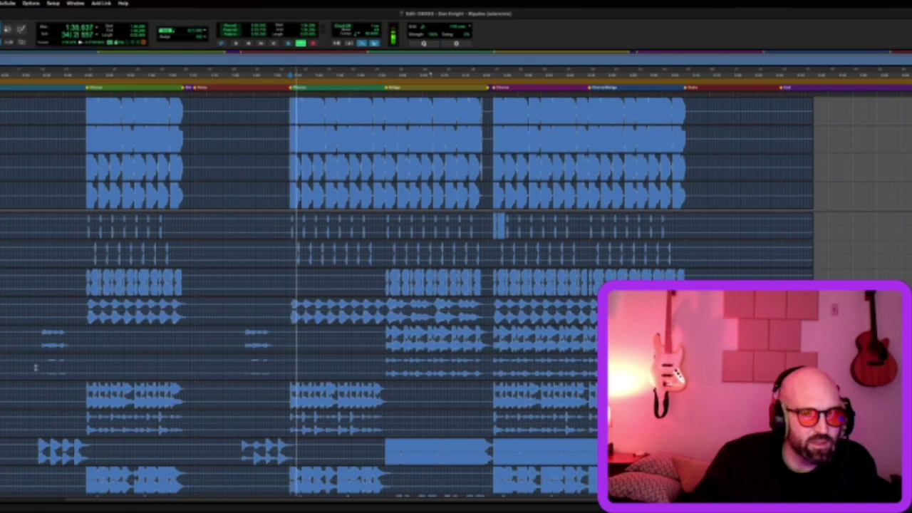
pyautogui.scroll(-3, 39, 384)
pyautogui.scroll(-3, 39, 383)
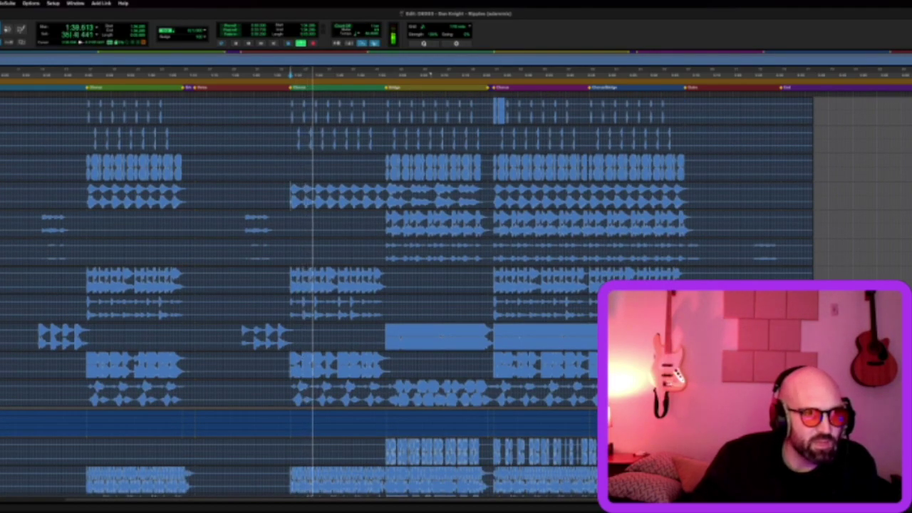
pyautogui.scroll(-10, 331, 373)
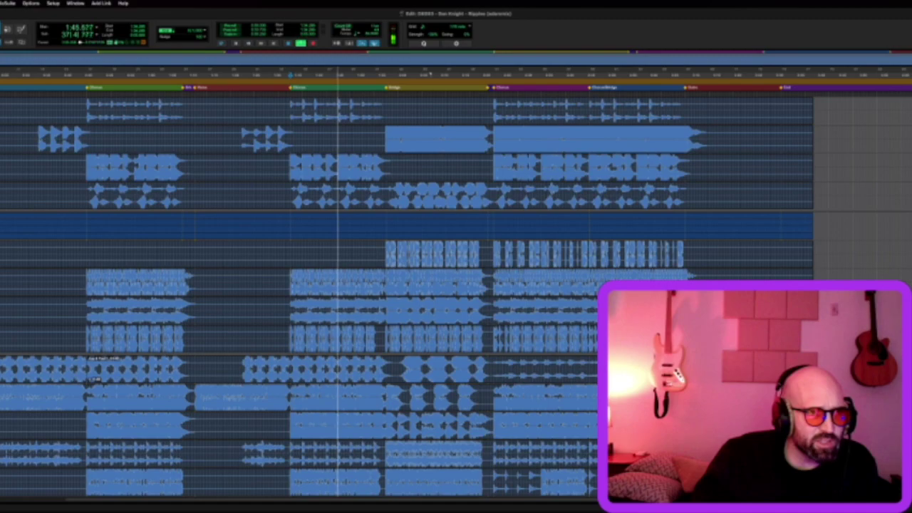
pyautogui.scroll(-4, 191, 292)
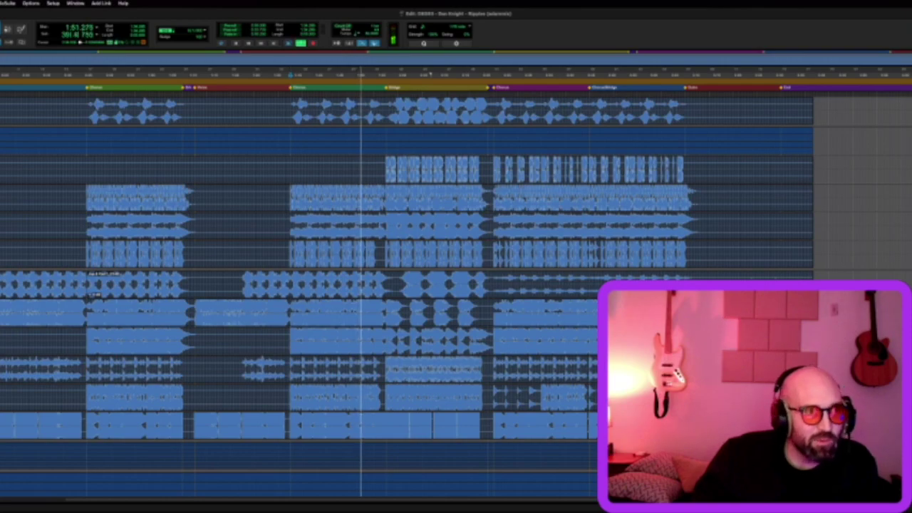
pyautogui.press('space')
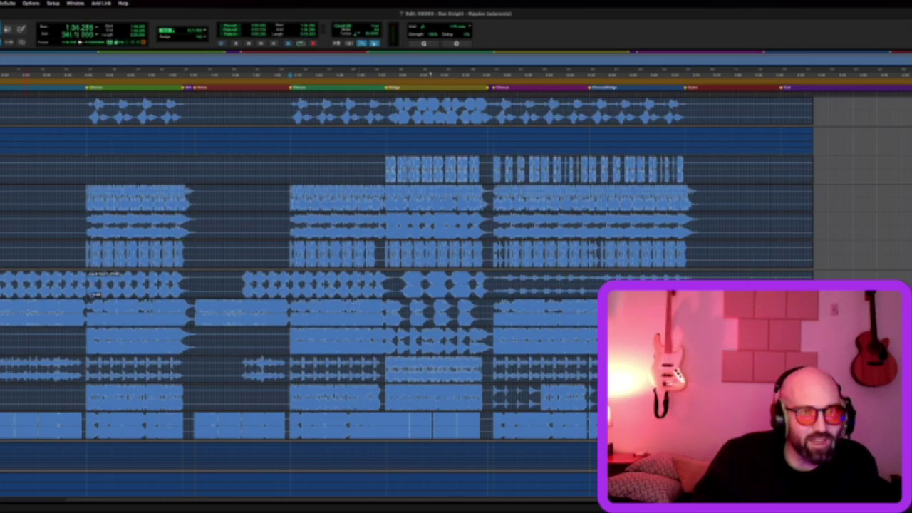
# Replay the second Chorus from bar 34 and examine the track groups down to the end of the session
pyautogui.press('space')
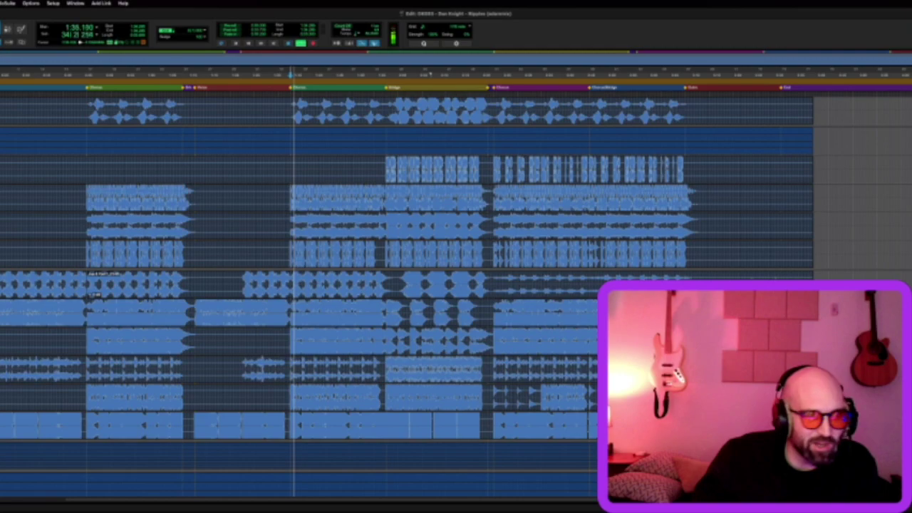
pyautogui.scroll(-6, 52, 360)
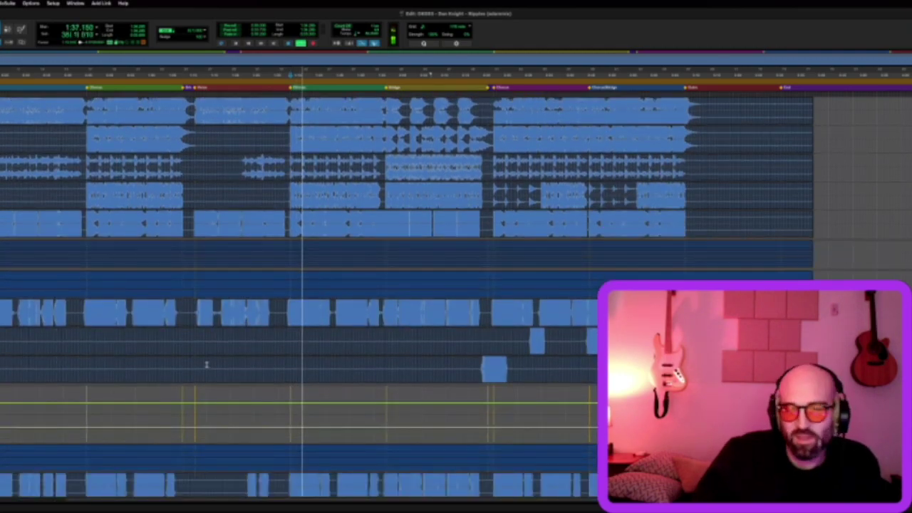
pyautogui.press('space')
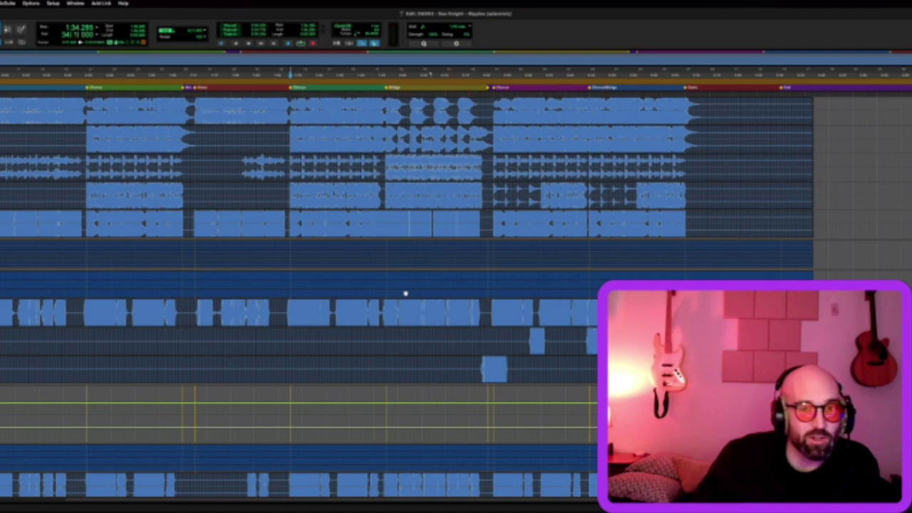
pyautogui.scroll(-5, 286, 347)
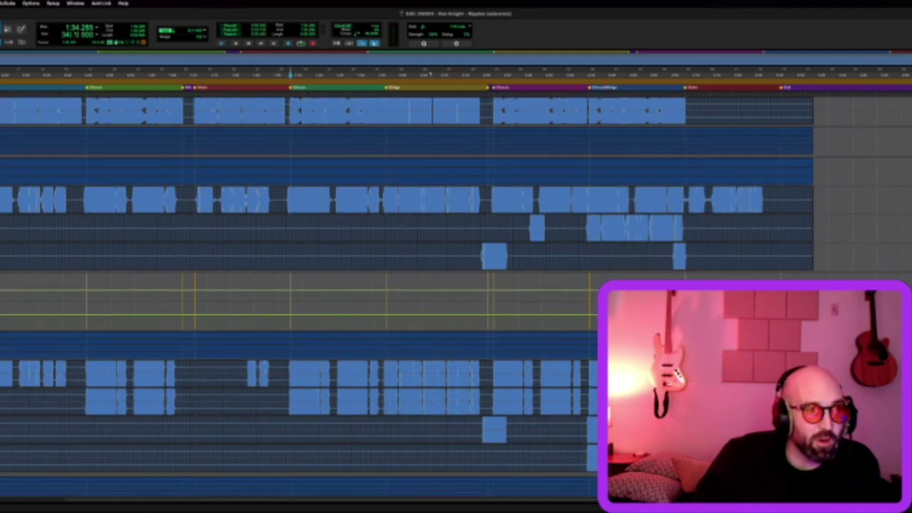
pyautogui.scroll(-3, 45, 353)
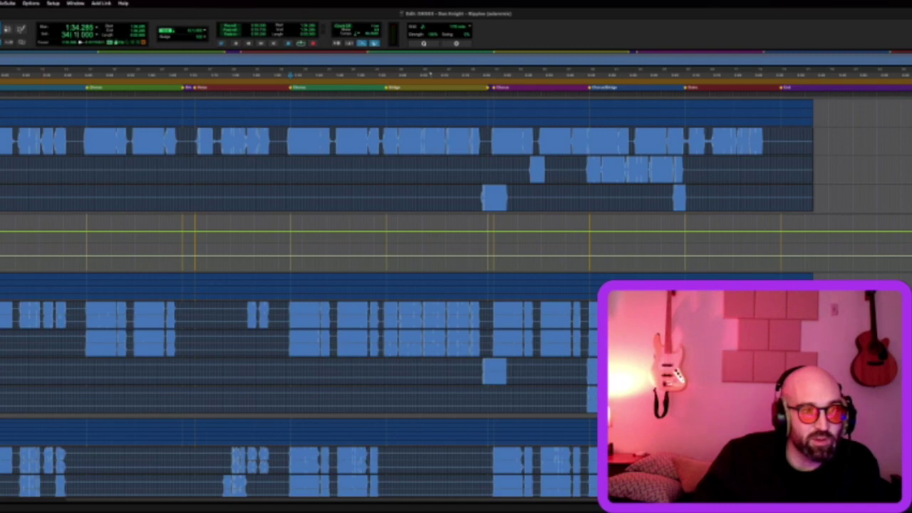
pyautogui.scroll(-8, 285, 346)
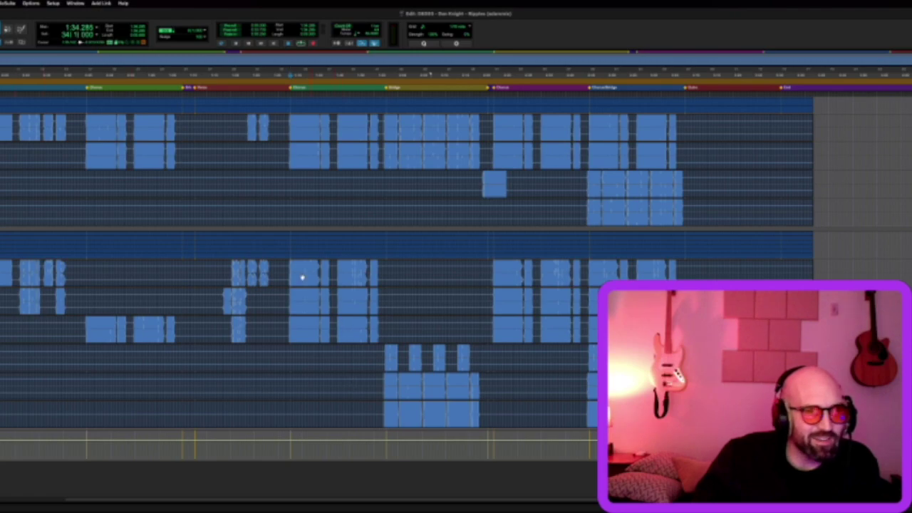
# Play the second Chorus from beat 4 of bar 33 up to the Bridge and return to the middle track groups
pyautogui.press('space')
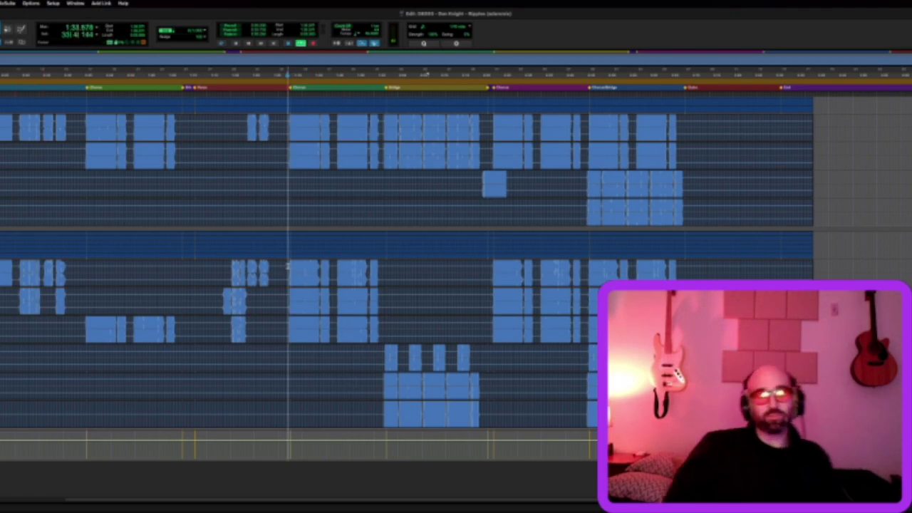
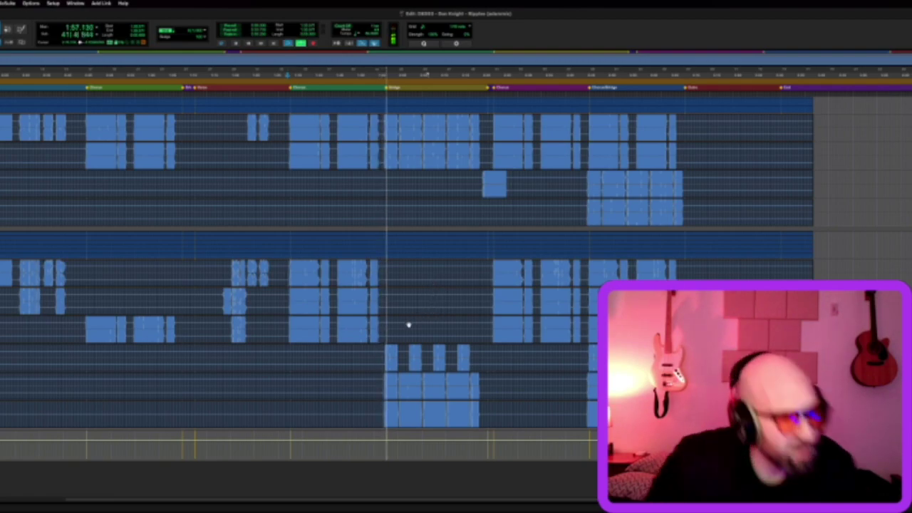
pyautogui.press('space')
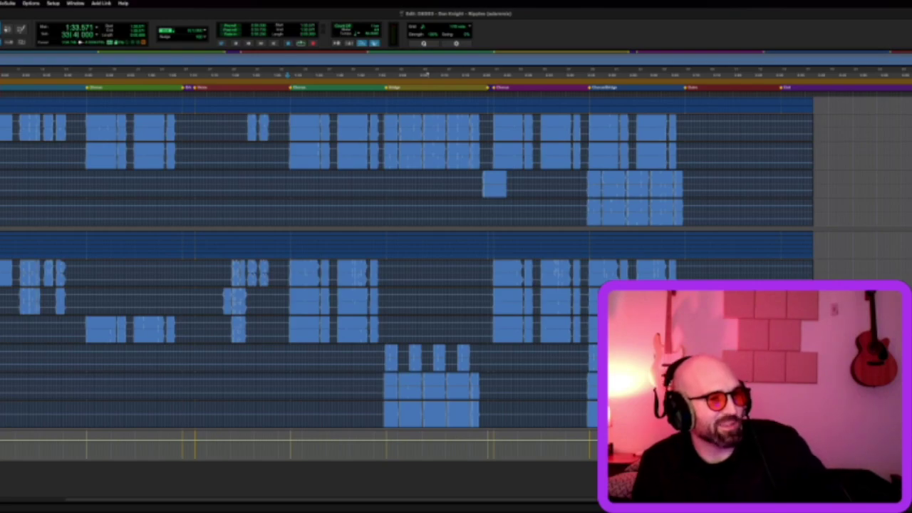
pyautogui.scroll(-10, 200, 330)
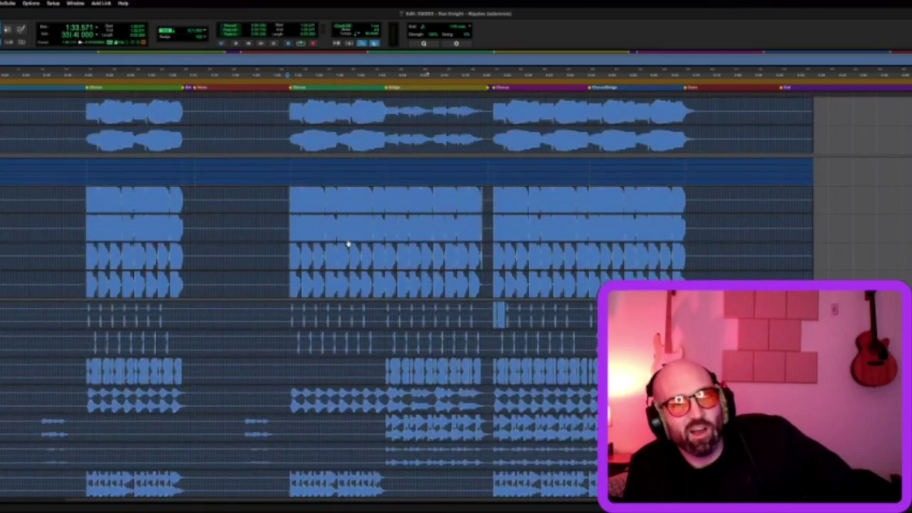
# Play the Bridge from beat 4 of bar 41 and examine which rhythm track clips sound in it
pyautogui.scroll(-5, 348, 245)
pyautogui.hscroll(10, 444, 203)
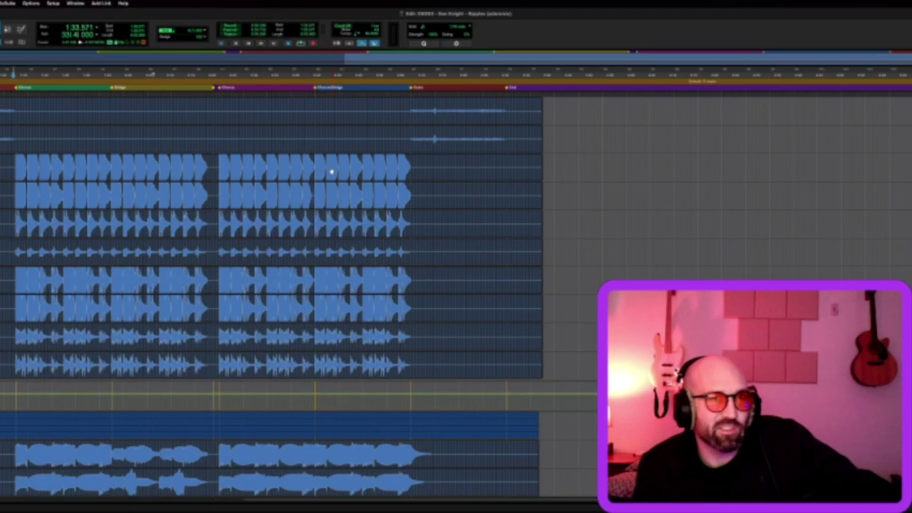
pyautogui.scroll(-10, 289, 172)
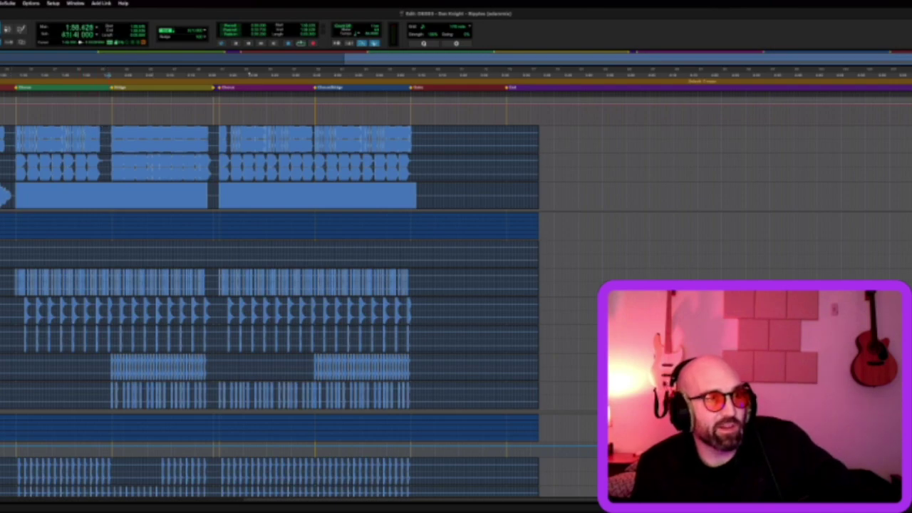
pyautogui.press('space')
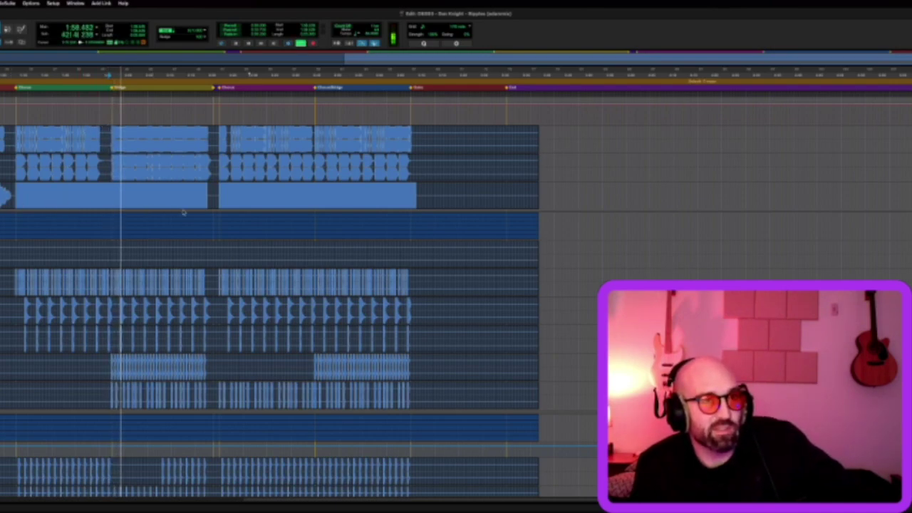
pyautogui.hscroll(5, 200, 218)
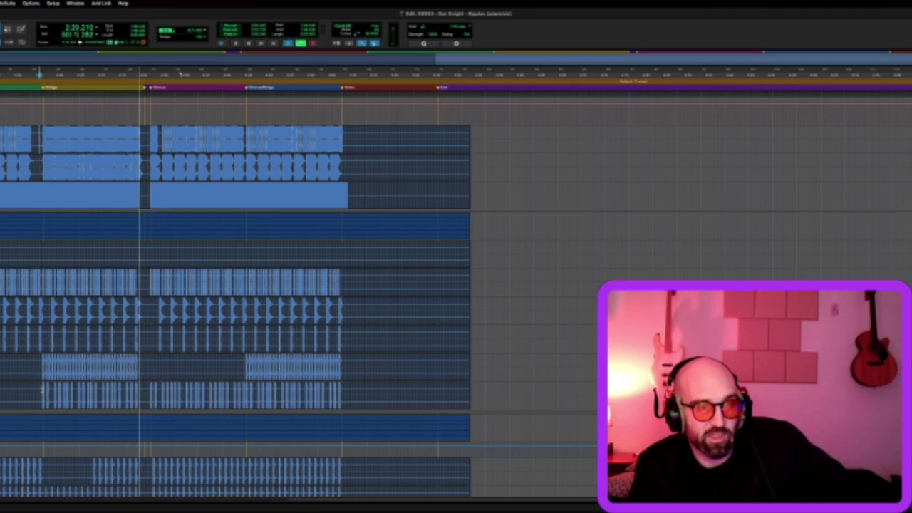
pyautogui.scroll(-4, 41, 388)
pyautogui.press('space')
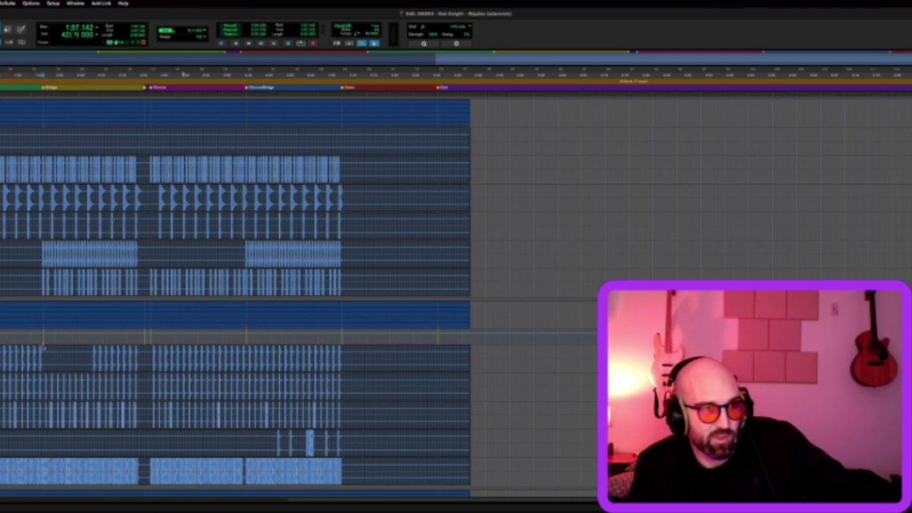
# Replay the Bridge from bar 42 while examining the next two groups of short percussive clips
pyautogui.press('space')
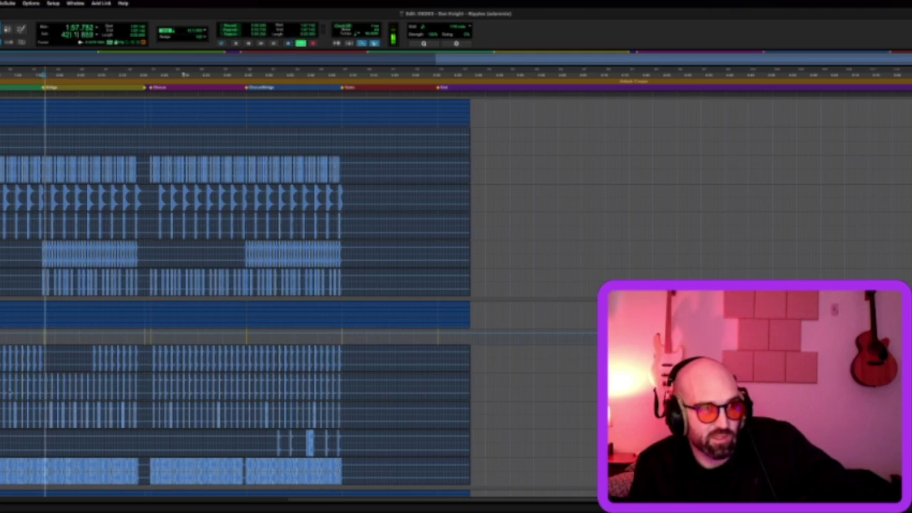
pyautogui.scroll(-3, 235, 292)
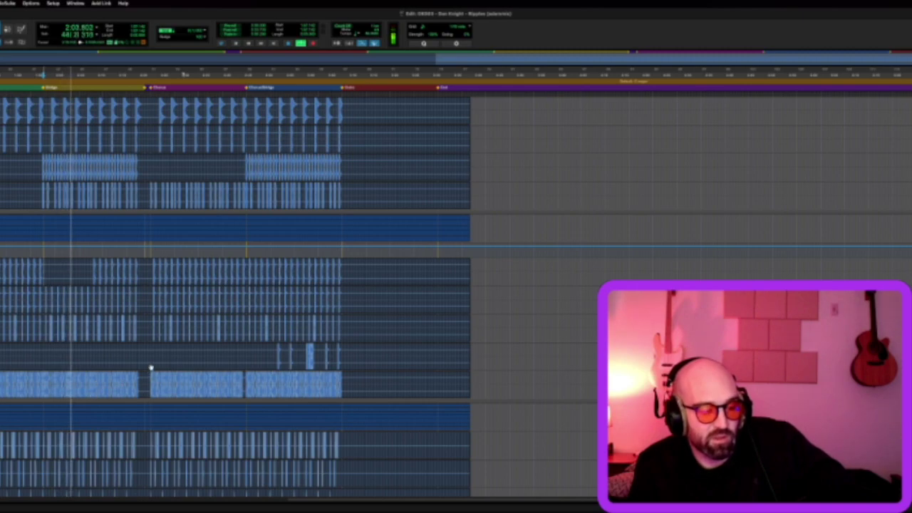
pyautogui.scroll(-2, 138, 345)
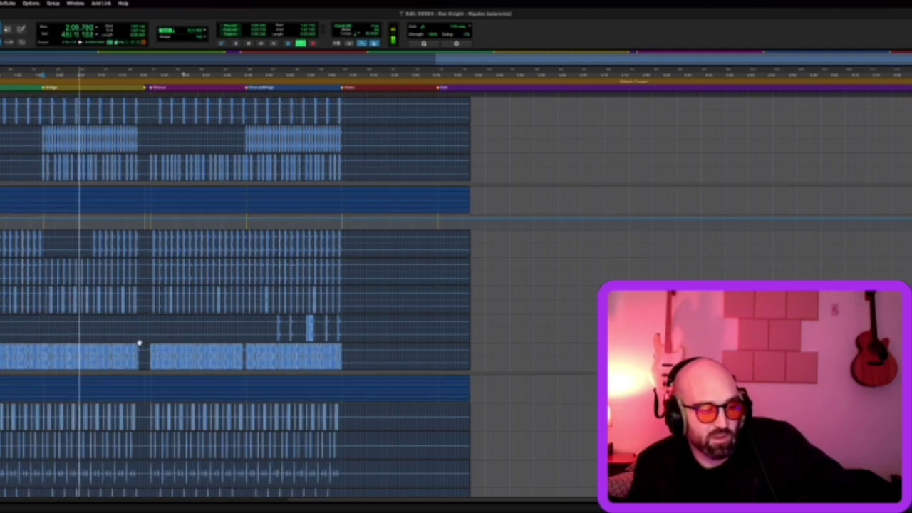
pyautogui.scroll(-2, 121, 332)
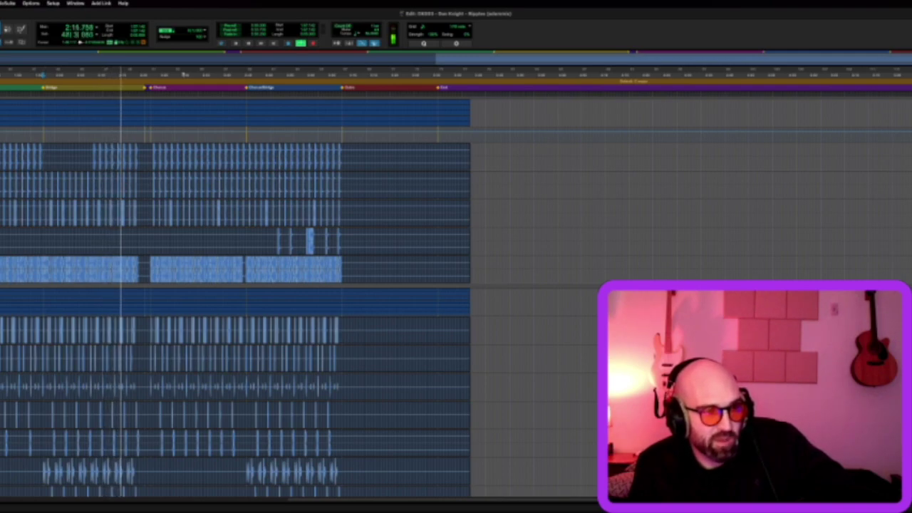
pyautogui.press('space')
# Play the Bridge from beat 4 of bar 41 and examine the percussion tracks down to the stereo hits
pyautogui.scroll(-1, 59, 435)
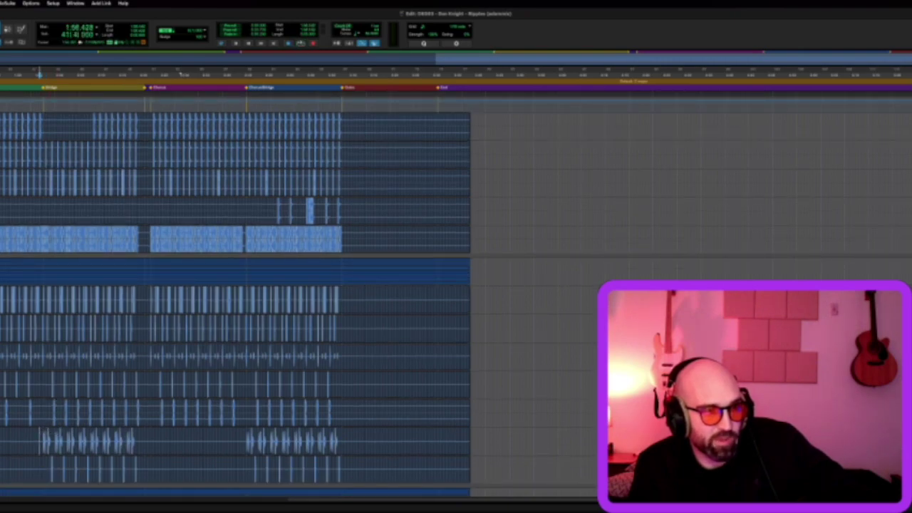
pyautogui.press('space')
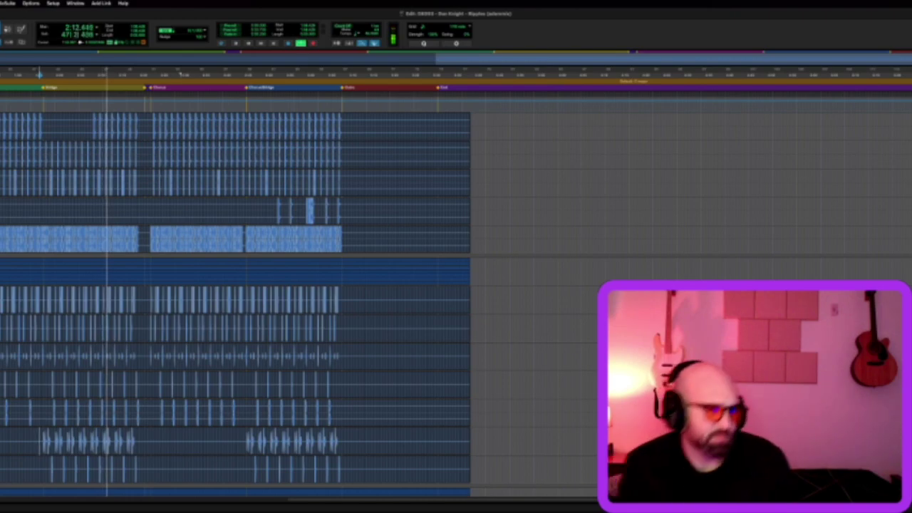
pyautogui.scroll(-5, 235, 296)
pyautogui.scroll(-4, 235, 297)
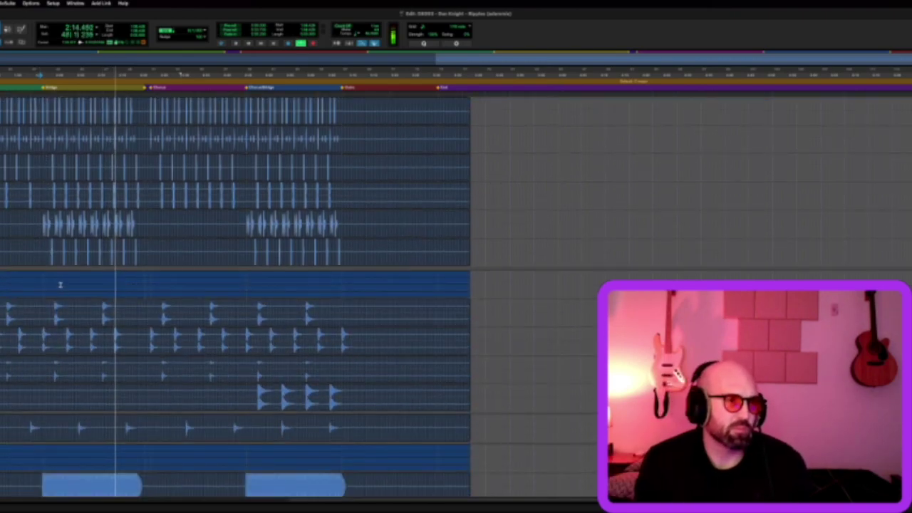
pyautogui.scroll(-1, 235, 297)
pyautogui.press('space')
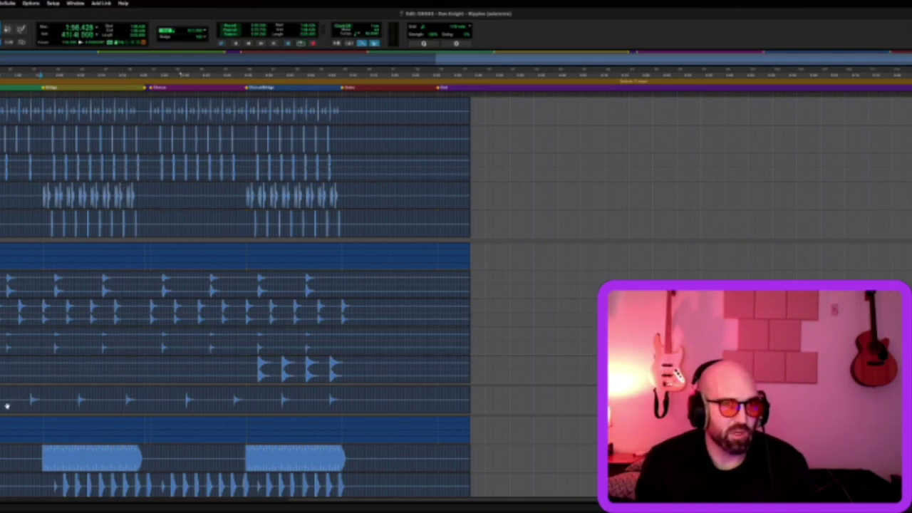
# Point out the four stereo hits in the Chorus/Bridge section and play the Bridge from bar 42 while examining the groups beneath
pyautogui.moveTo(253, 369); pyautogui.dragTo(347, 369)
pyautogui.click(356, 369)
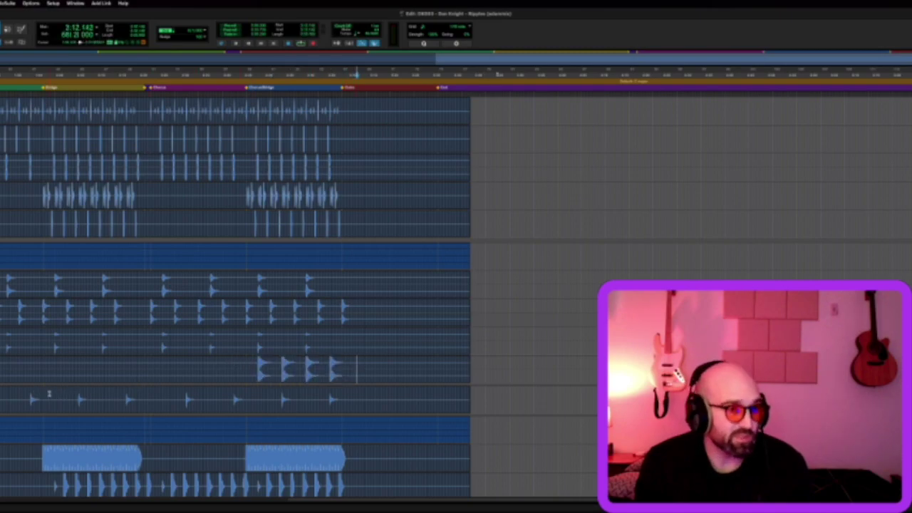
pyautogui.press('space')
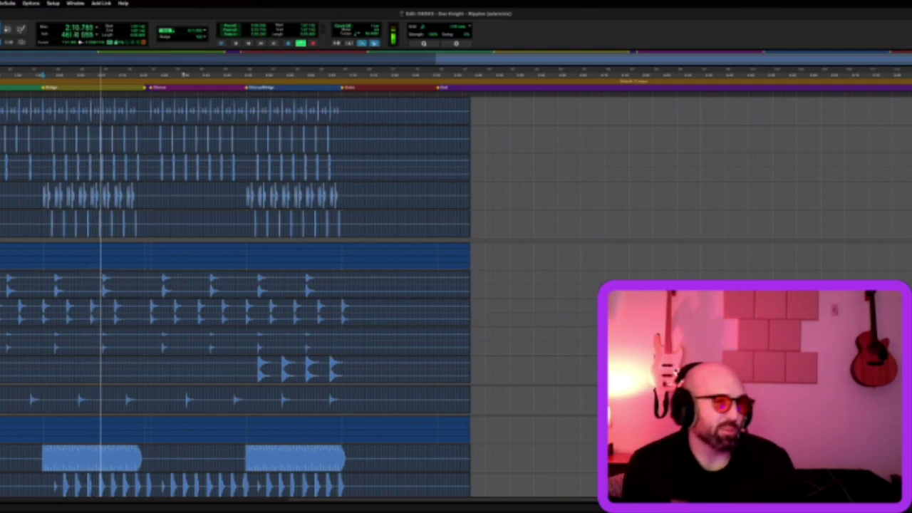
pyautogui.scroll(-5, 43, 256)
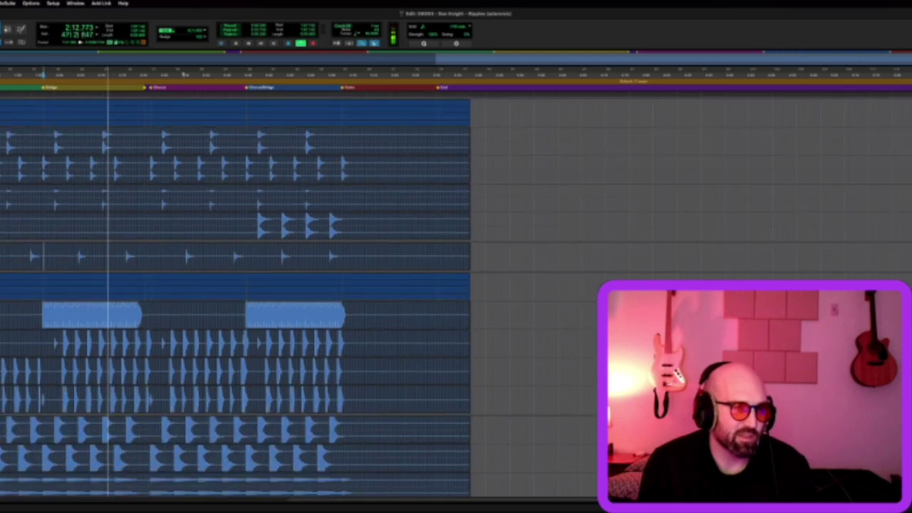
pyautogui.scroll(-2, 235, 281)
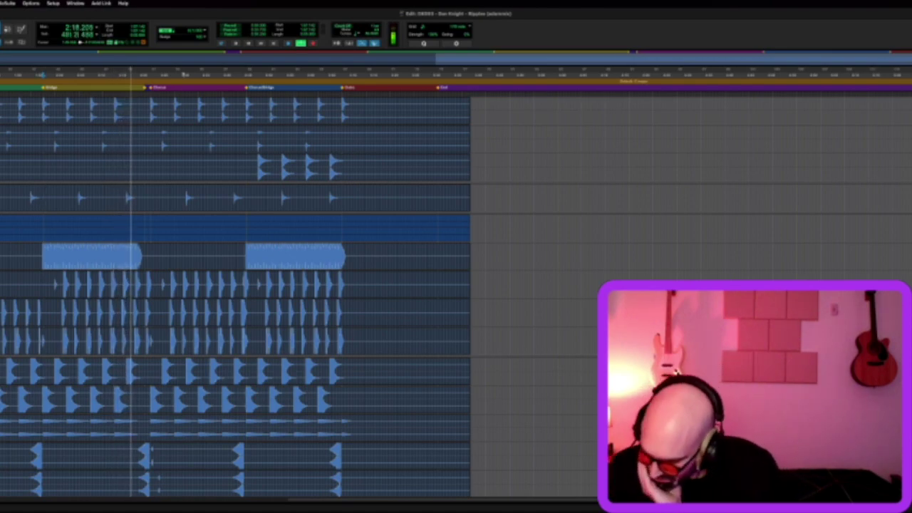
# Replay the Bridge from bar 42 and examine the transition effects and the tracks with Outro clips
pyautogui.press('space')
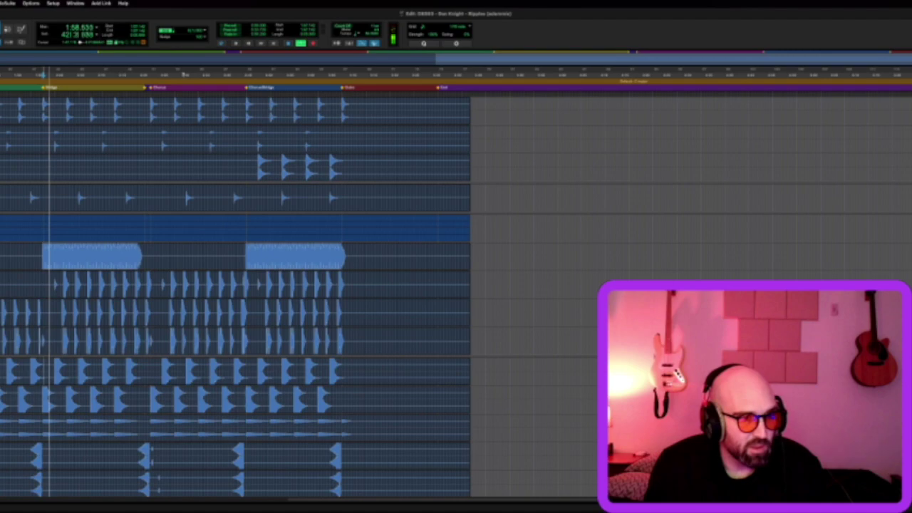
pyautogui.scroll(-3, 235, 292)
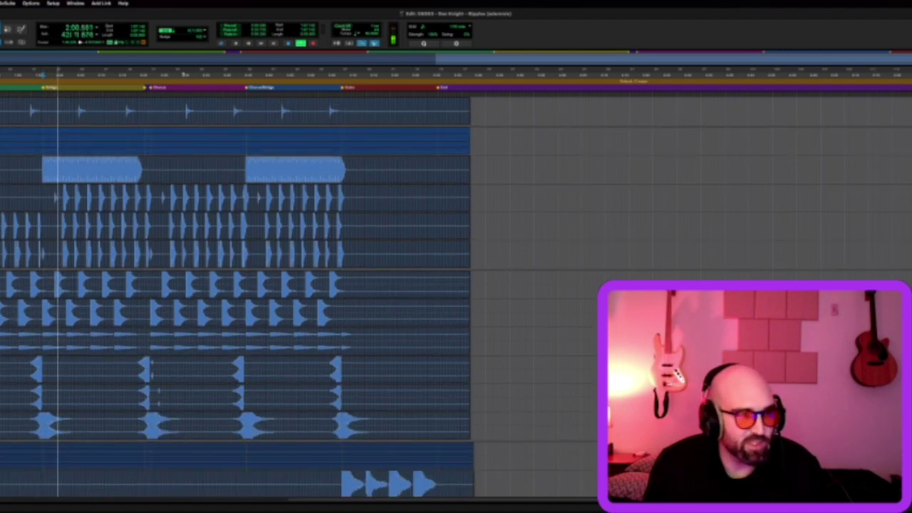
pyautogui.scroll(-6, 136, 362)
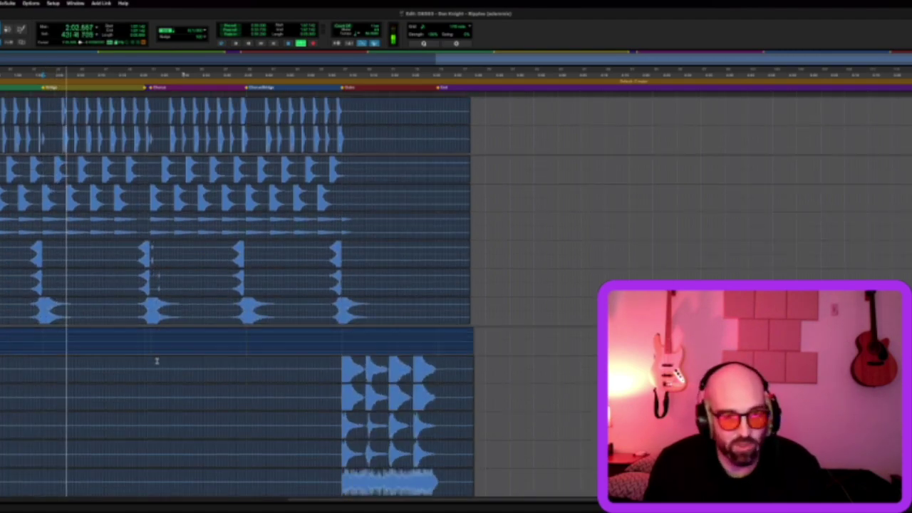
pyautogui.scroll(-6, 111, 352)
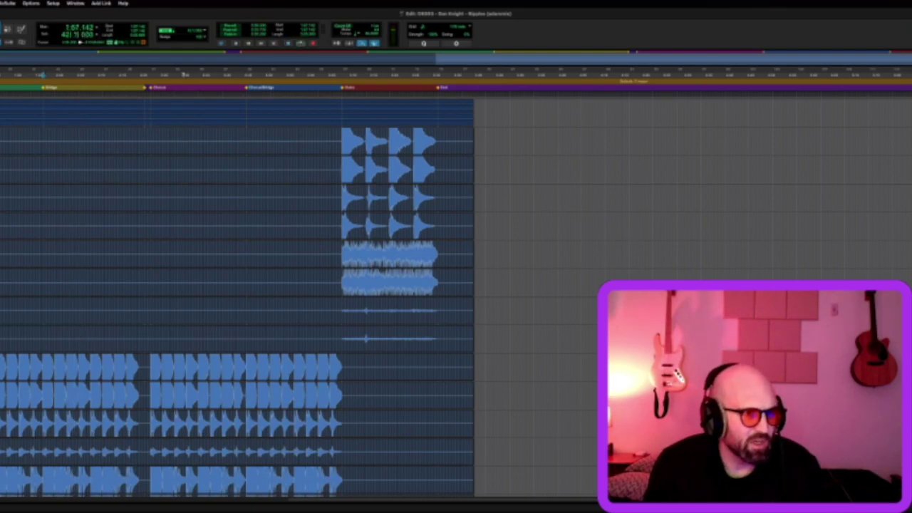
# Audition the Bridge from bar 42 while examining the paired tracks directly below the Outro-only tracks
pyautogui.press('space')
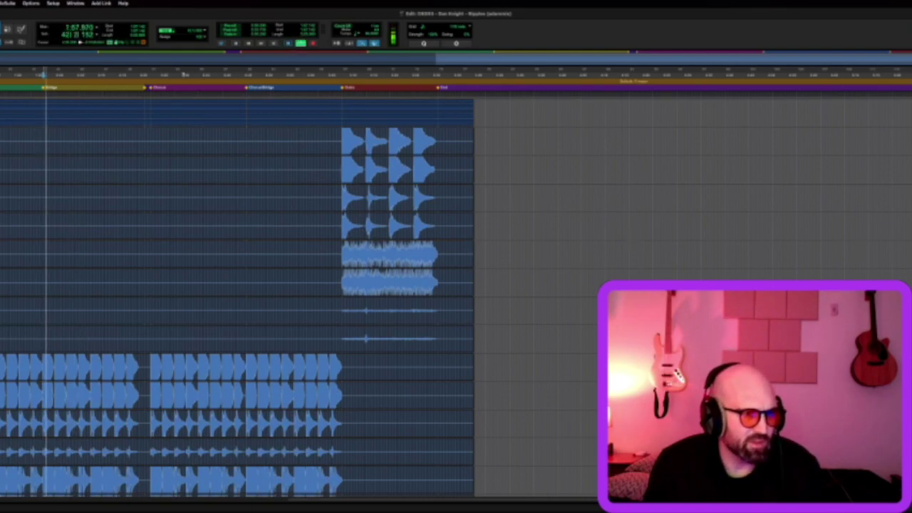
pyautogui.scroll(-3, 237, 297)
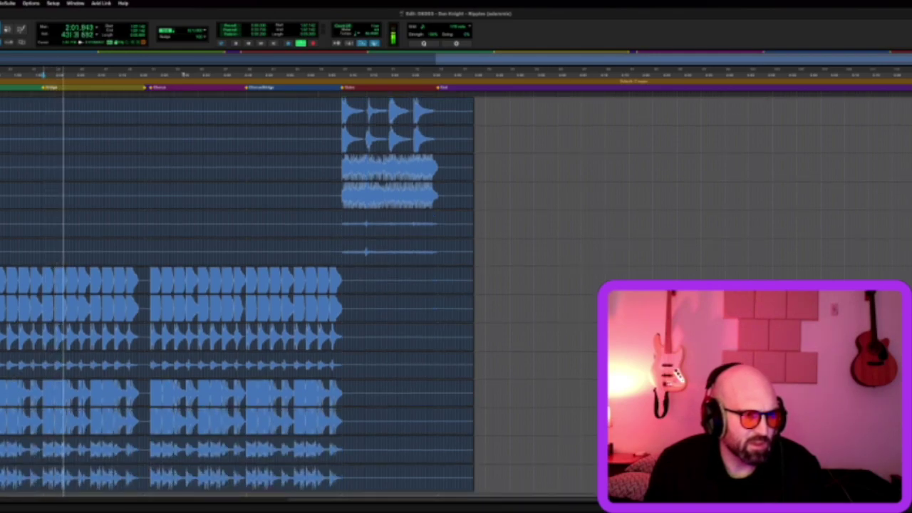
pyautogui.scroll(-3, 51, 384)
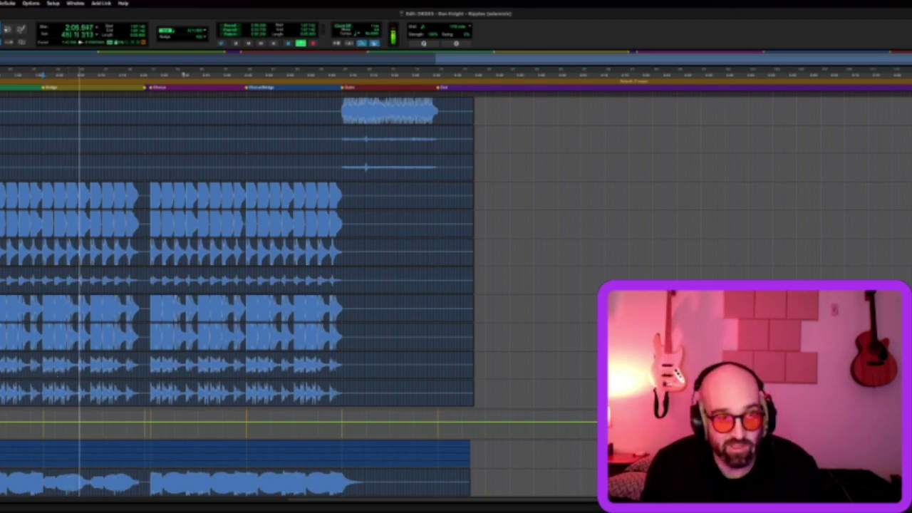
pyautogui.press('space')
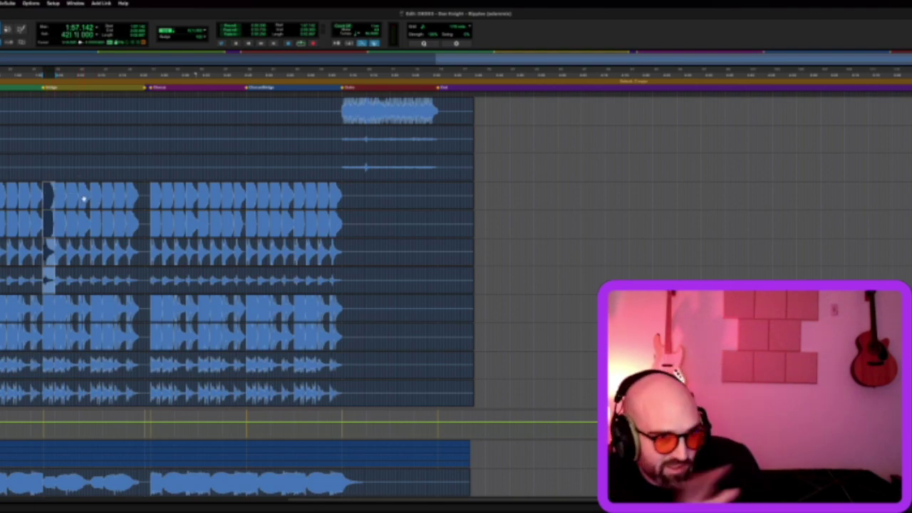
# Play the Bridge from beat 2 of bar 42 and examine the group of four sustained tracks
pyautogui.click(43, 156)
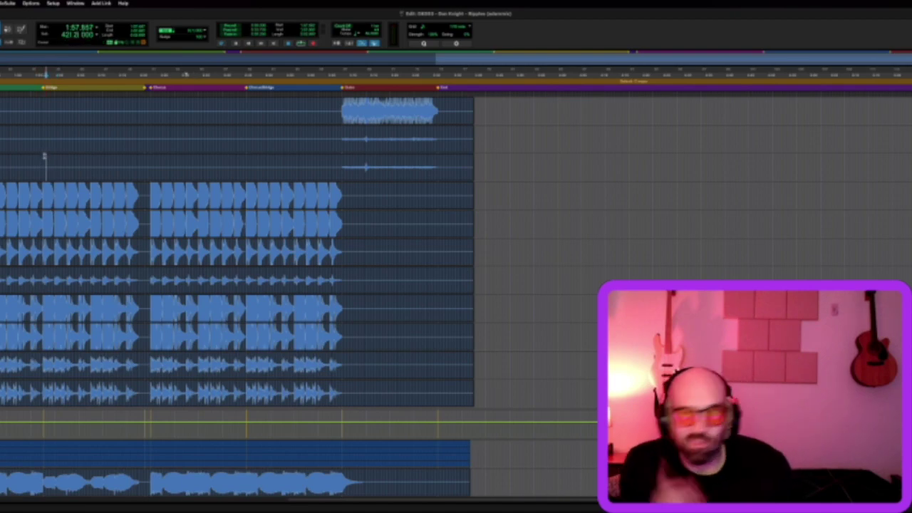
pyautogui.press('space')
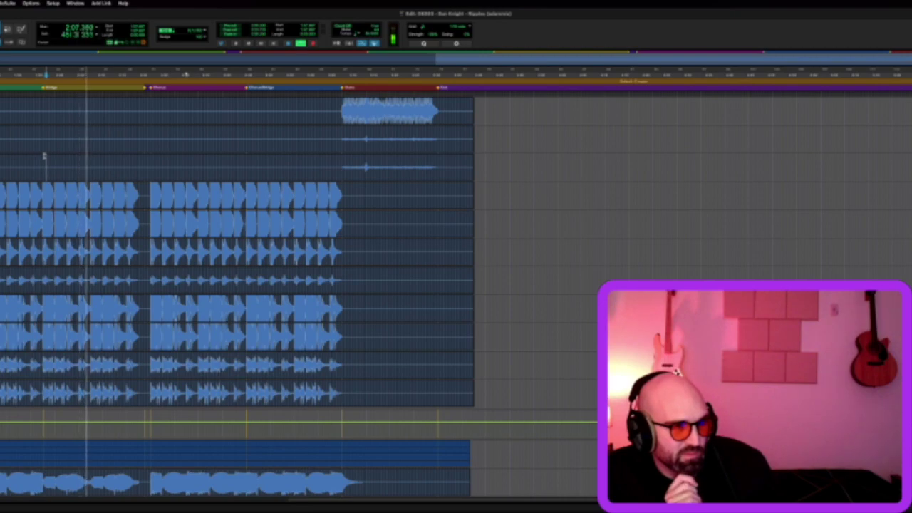
pyautogui.scroll(-5, 77, 236)
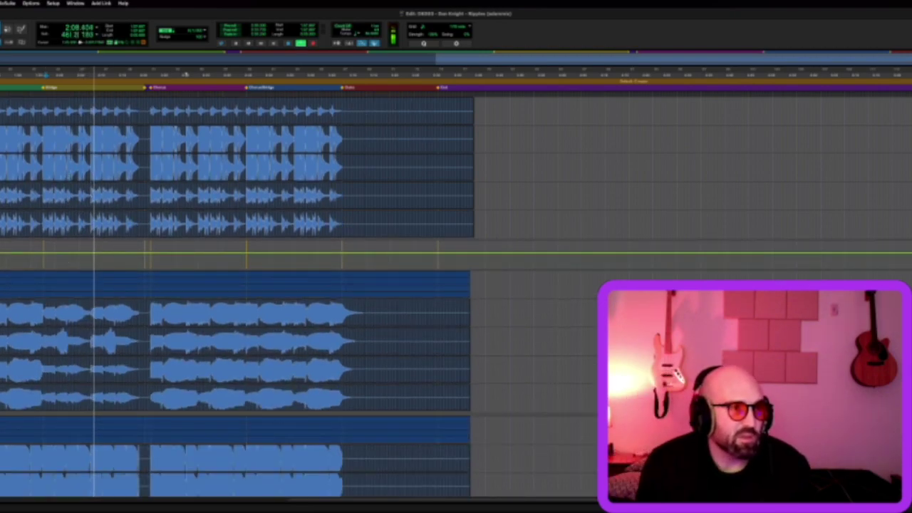
# Play the Bridge again from bar 42 while examining the dense sustained layers and the stereo tracks below them
pyautogui.press('space')
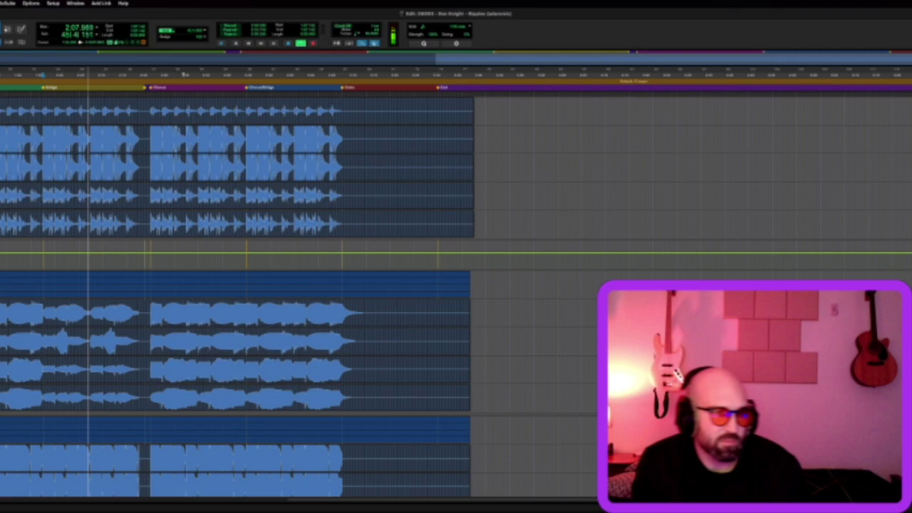
pyautogui.scroll(-5, 235, 299)
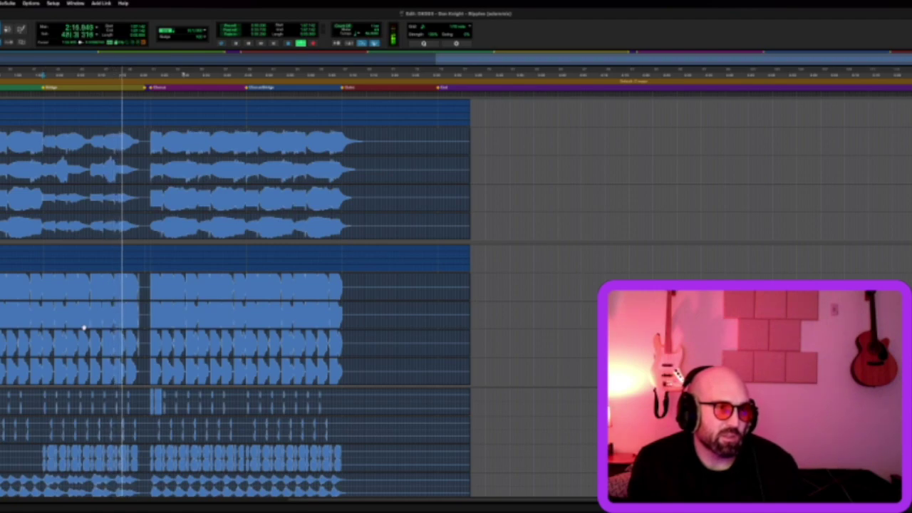
pyautogui.scroll(-5, 84, 328)
pyautogui.press('space')
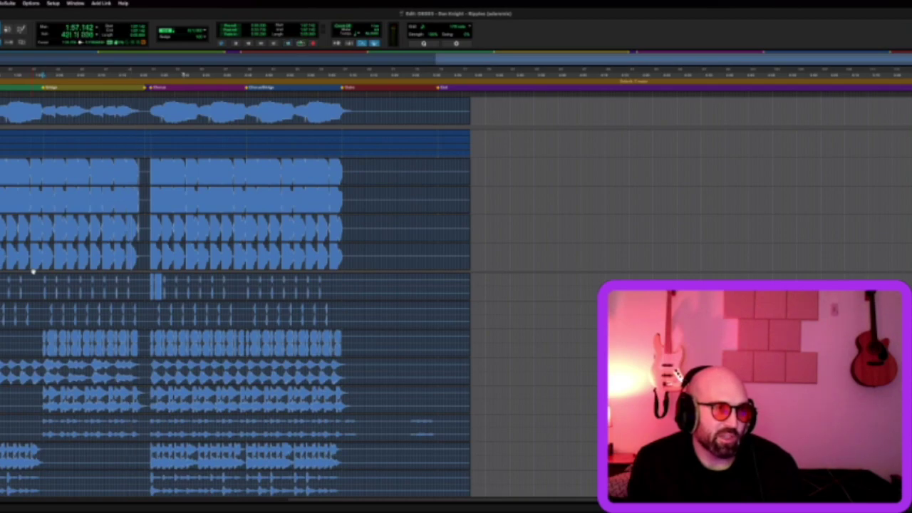
# Audition the Bridge twice and examine the stereo layers down to the next track group
pyautogui.press('space')
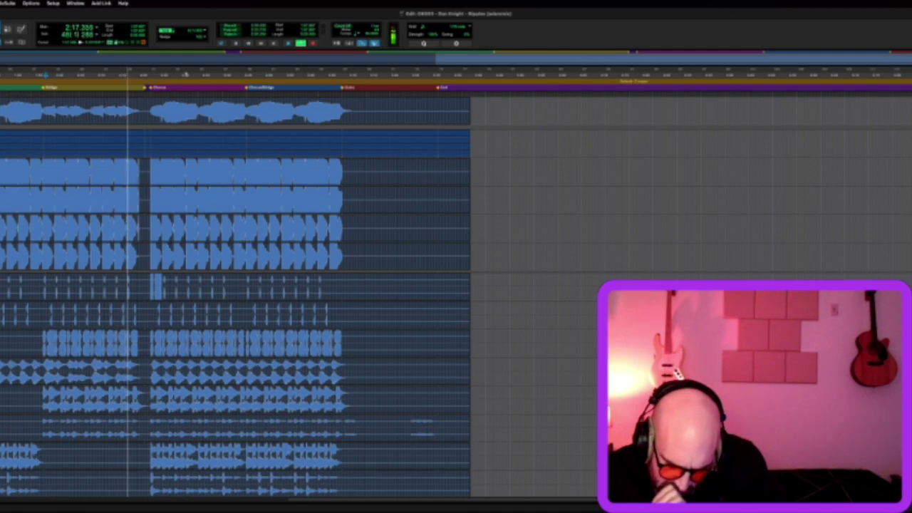
pyautogui.press('space')
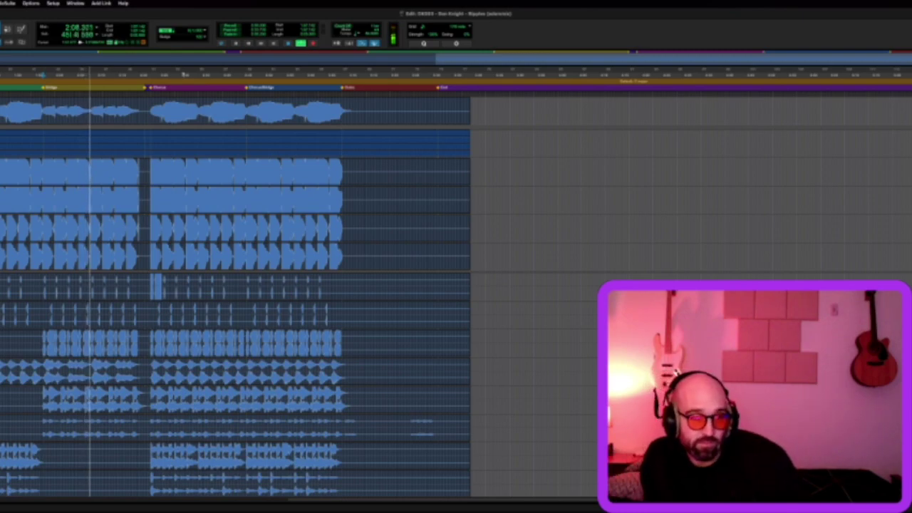
pyautogui.scroll(-5, 130, 265)
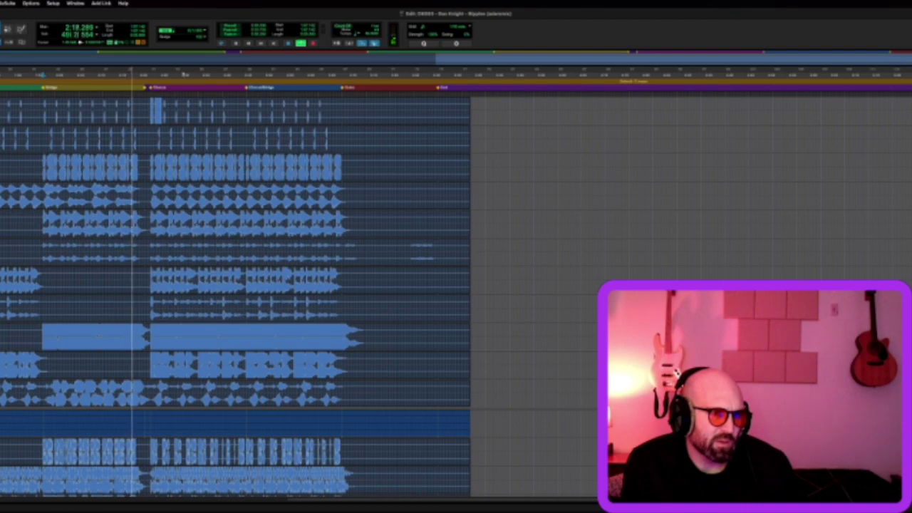
pyautogui.press('space')
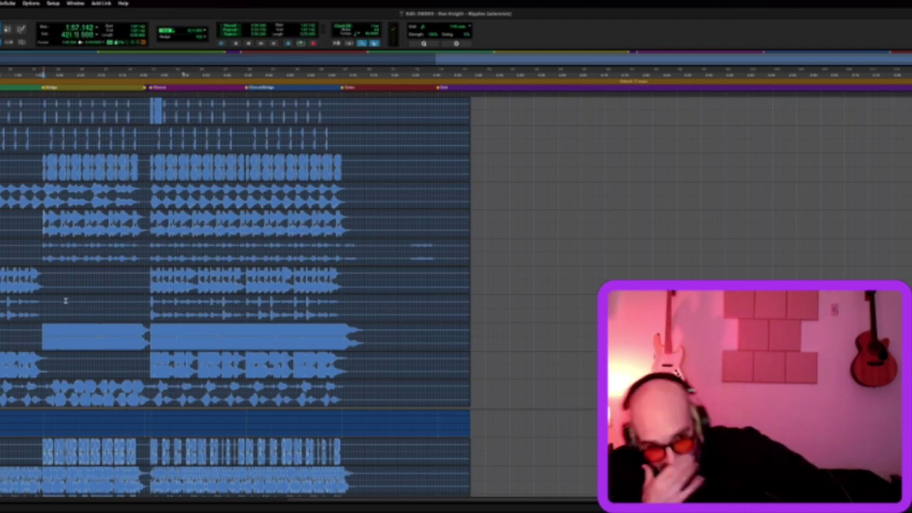
# Audition the Bridge twice from bar 42 while examining the stereo layers and the four-track group beneath them
pyautogui.press('space')
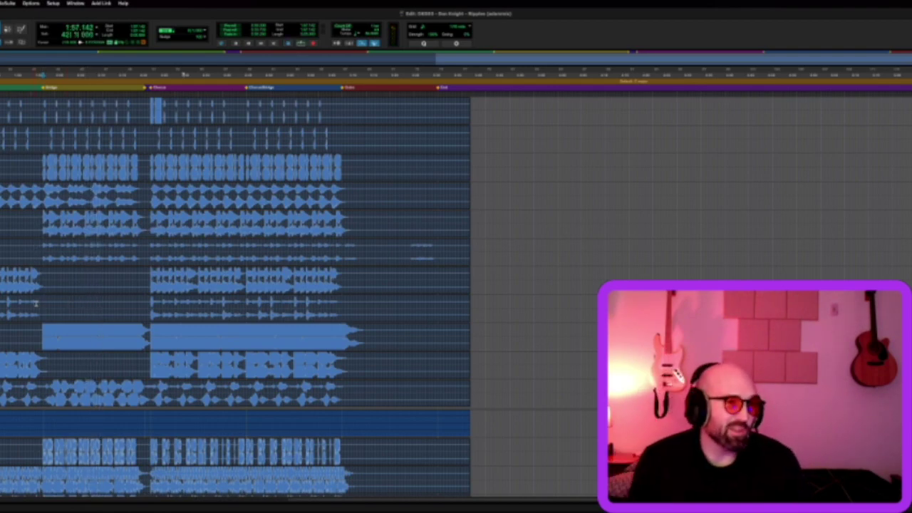
pyautogui.scroll(-2, 235, 296)
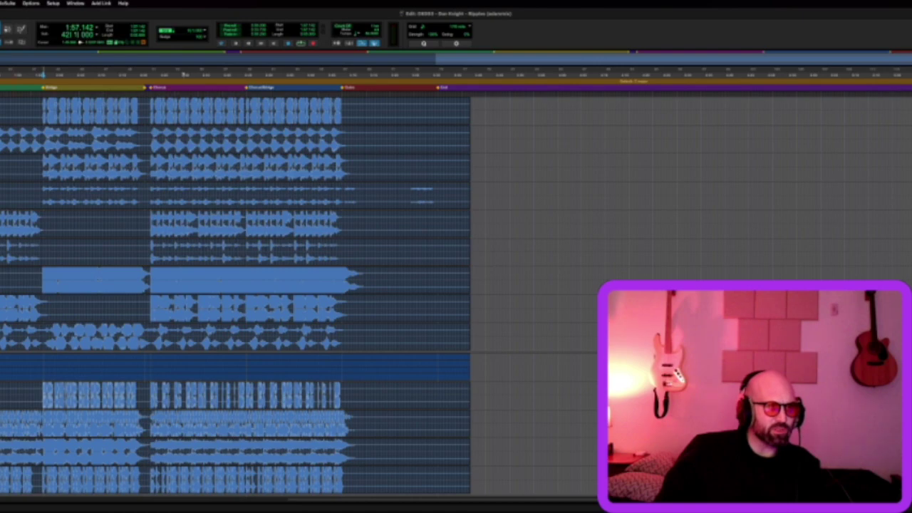
pyautogui.press('space')
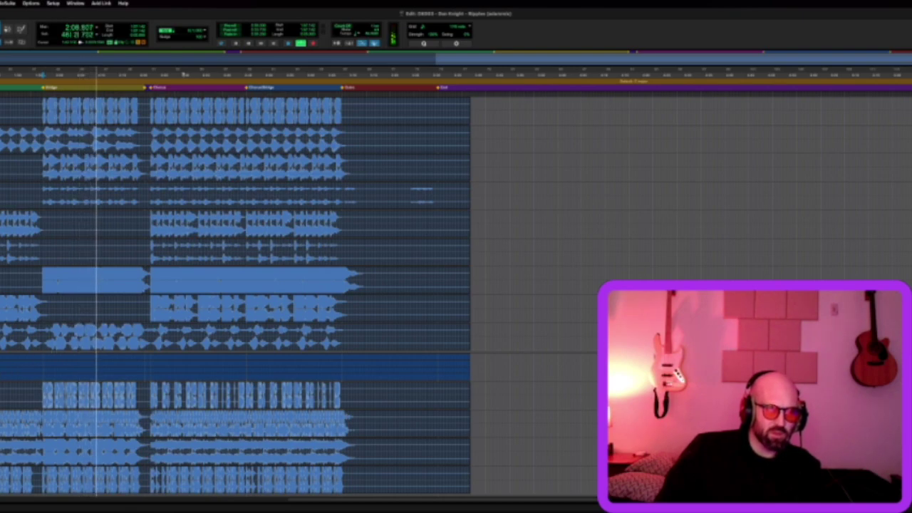
pyautogui.press('space')
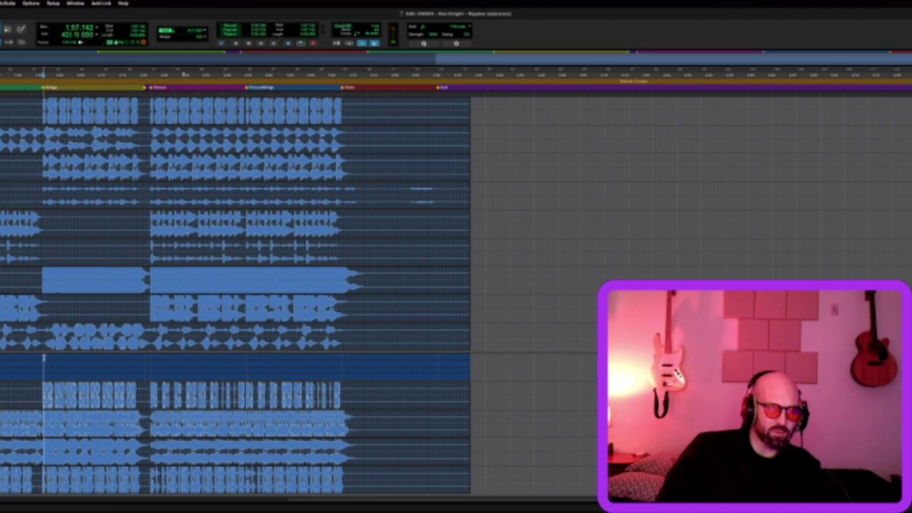
pyautogui.press('space')
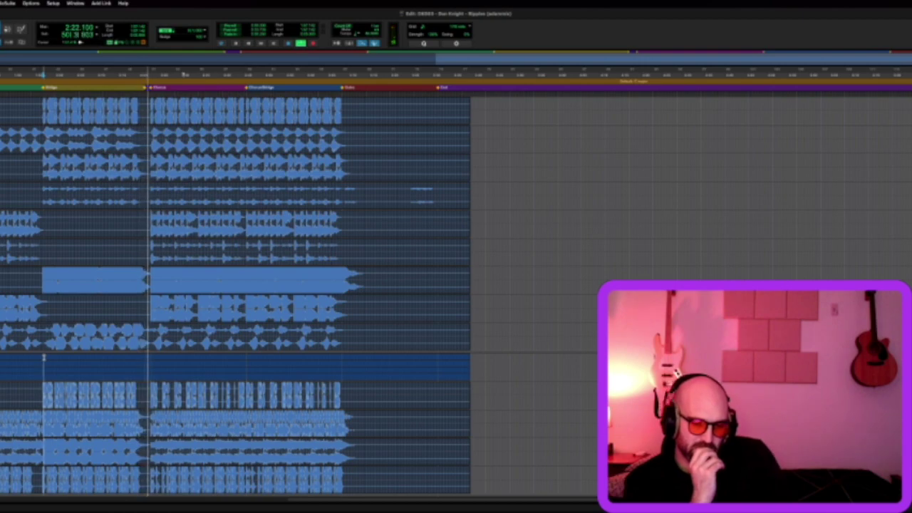
pyautogui.press('space')
# Play the Bridge from bar 42 and compare the four-track group with the six tracks below it
pyautogui.scroll(-4, 235, 295)
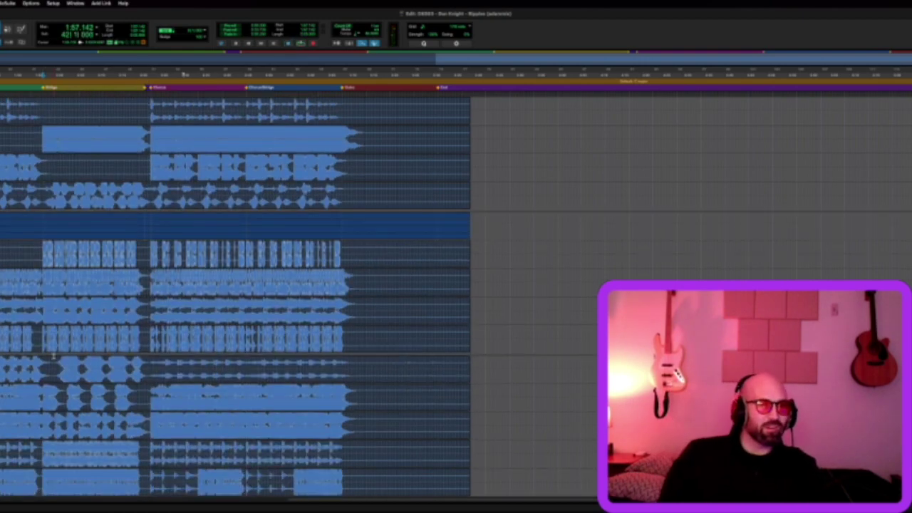
pyautogui.scroll(-2, 54, 356)
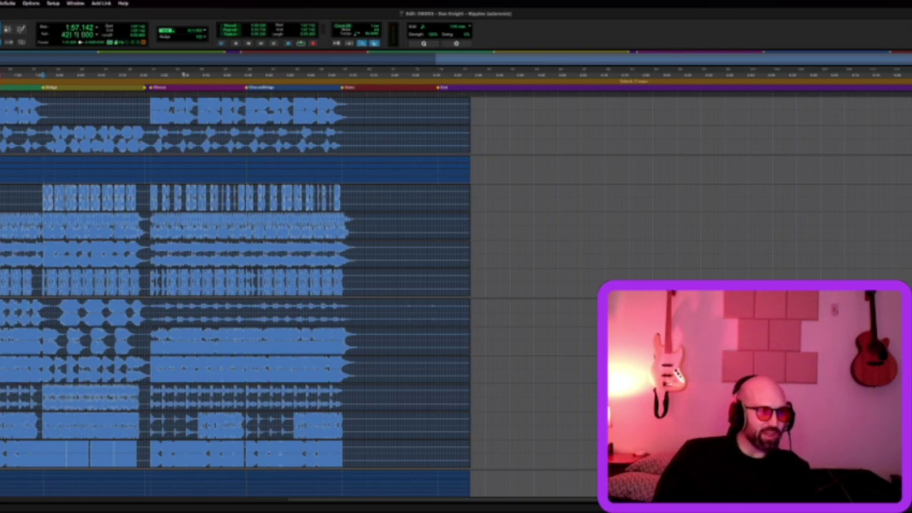
pyautogui.press('space')
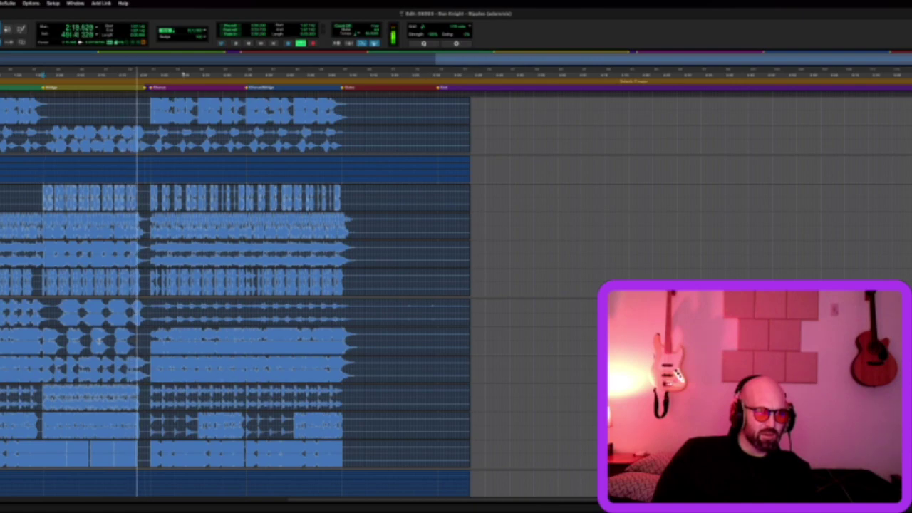
pyautogui.press('space')
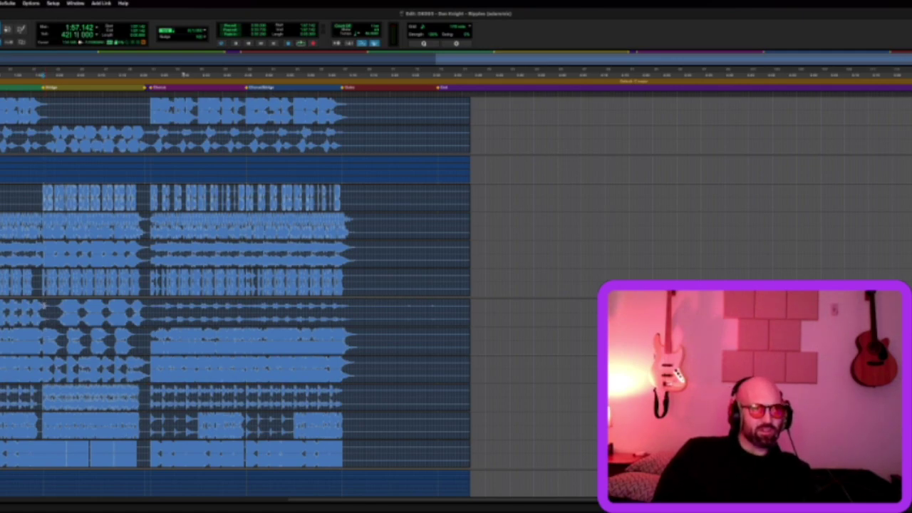
# Audition the Bridge three times from bar 42, focusing on the group of six sustained and pulsing tracks
pyautogui.scroll(-3, 235, 297)
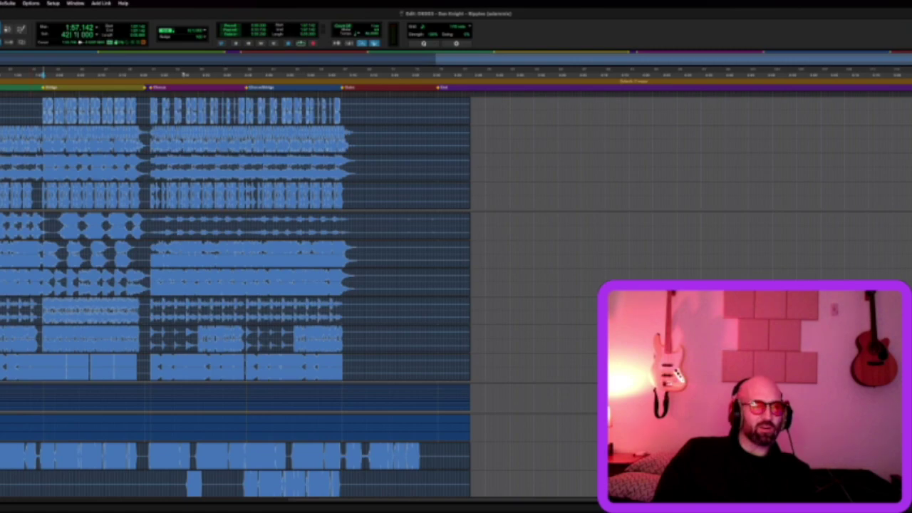
pyautogui.press('space')
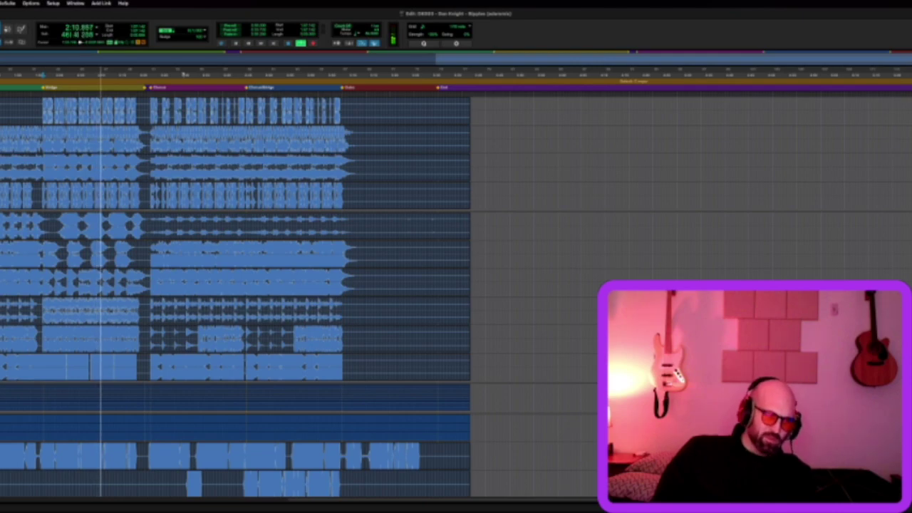
pyautogui.press('space')
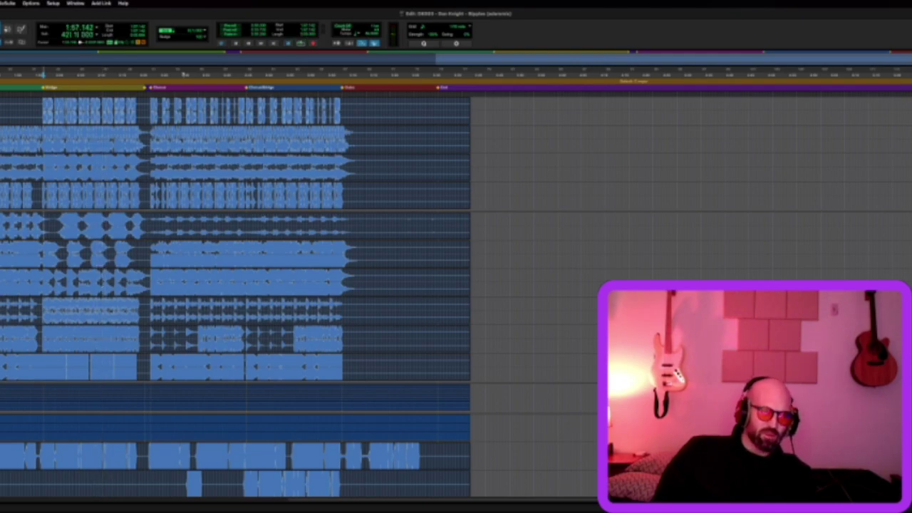
pyautogui.press('space')
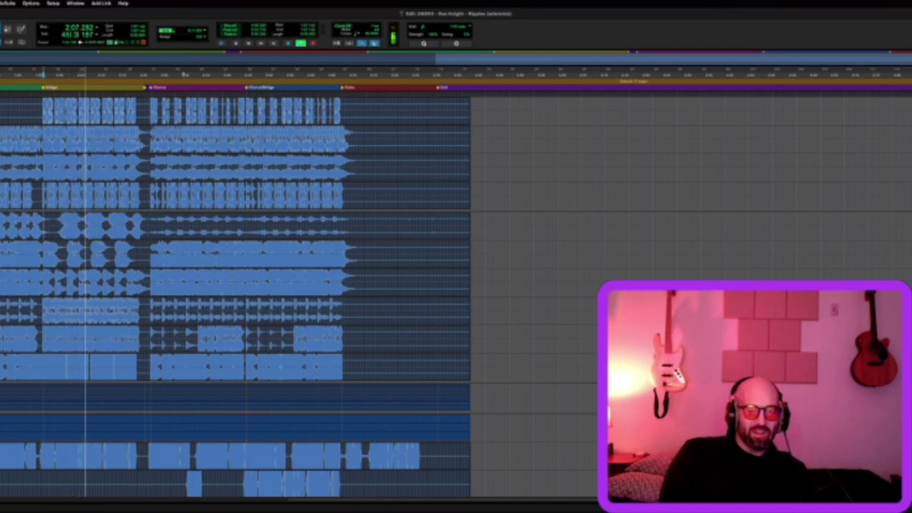
pyautogui.press('space')
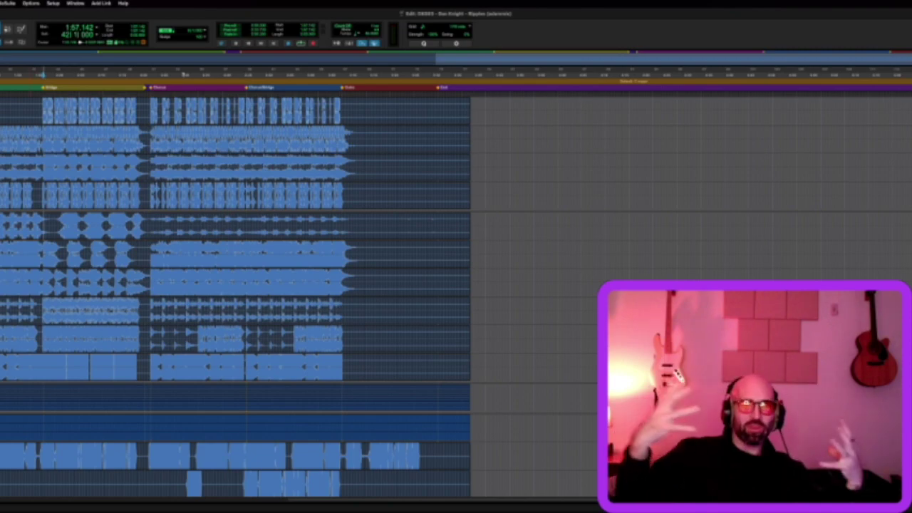
pyautogui.press('space')
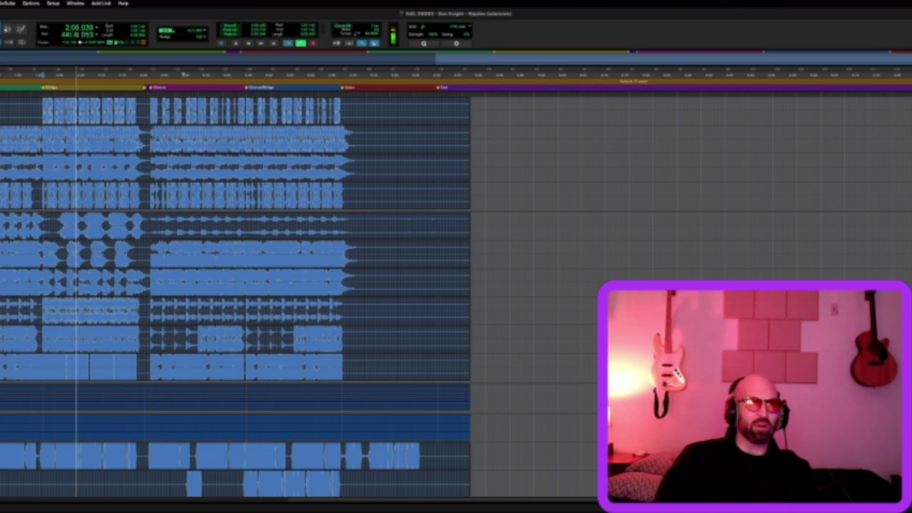
pyautogui.press('space')
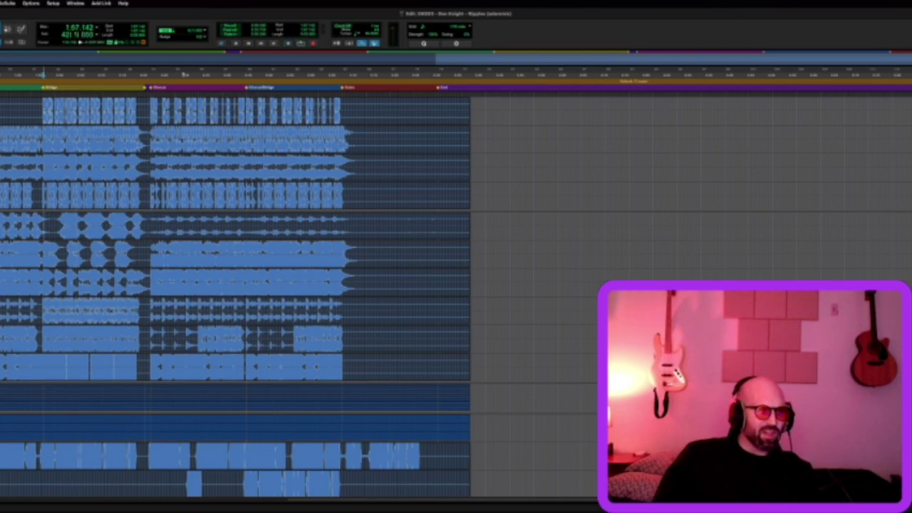
# Play the Bridge from bar 42 while examining the group of three clip-based tracks and the four-track group below it
pyautogui.scroll(-5, 46, 397)
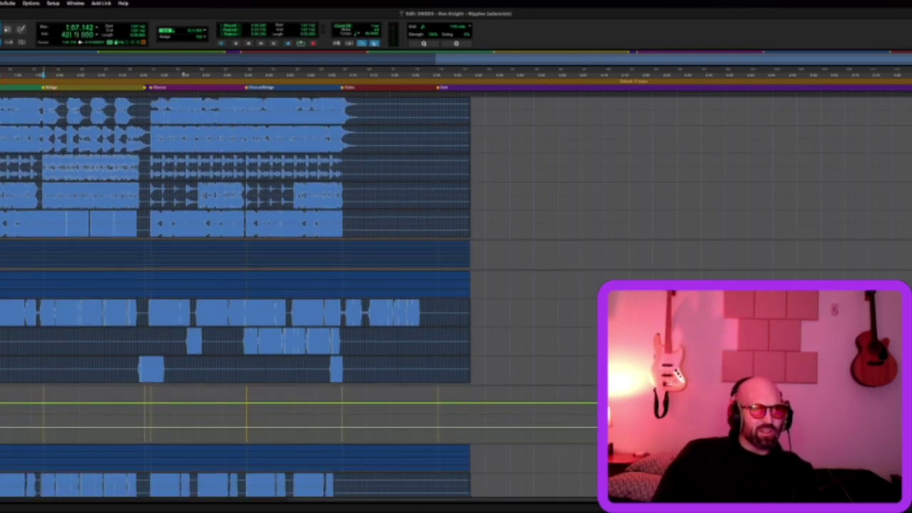
pyautogui.press('space')
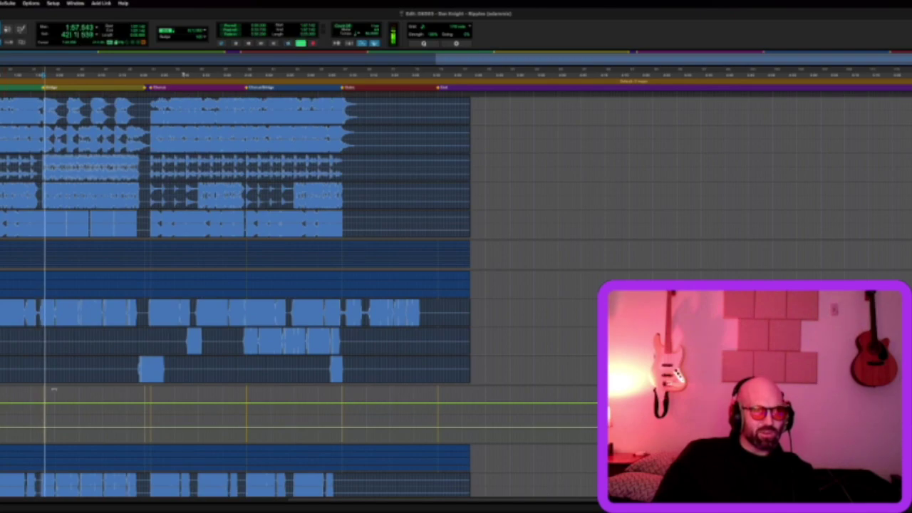
pyautogui.scroll(-3, 45, 397)
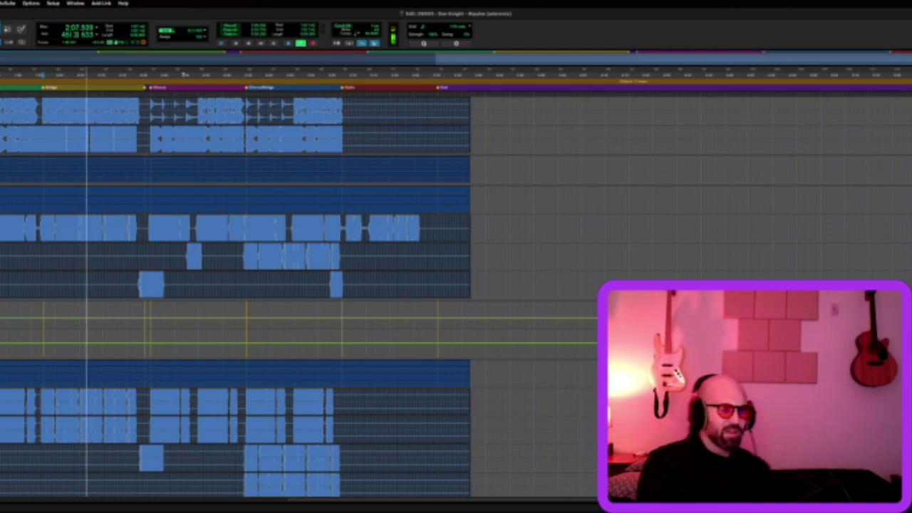
pyautogui.press('space')
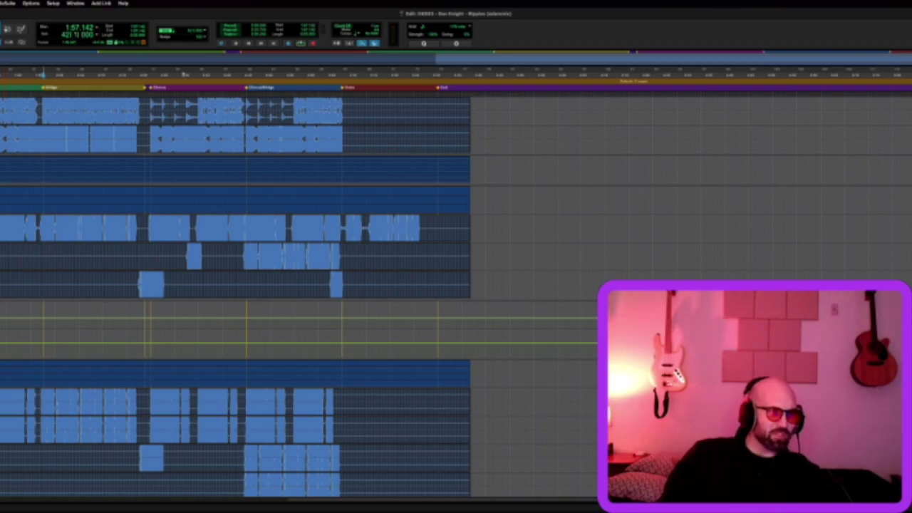
# Play the Bridge from bar 42 and examine the lowest track group of the session, including its four short Bridge clips
pyautogui.press('space')
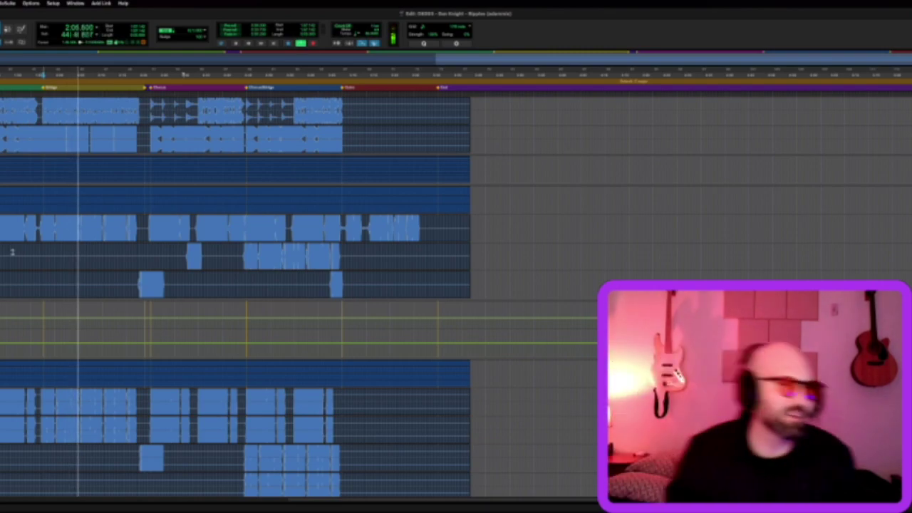
pyautogui.scroll(-5, 30, 250)
pyautogui.scroll(-3, 59, 252)
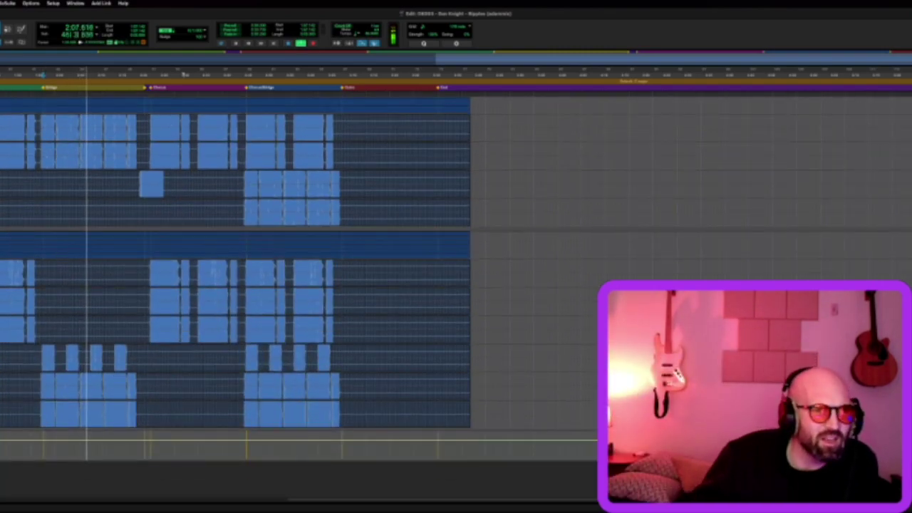
pyautogui.press('space')
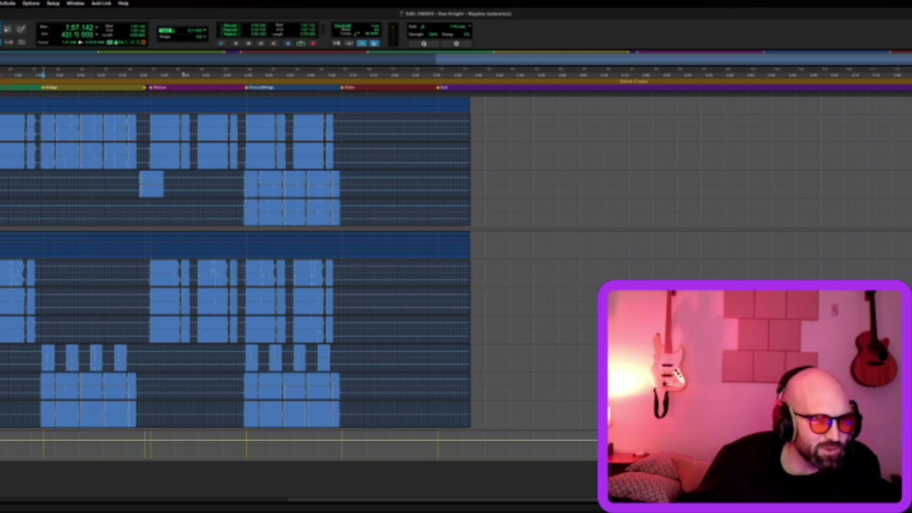
# Play twice from bar 42, the second time through into the Chorus, comparing the lowest track groups with those above them
pyautogui.press('space')
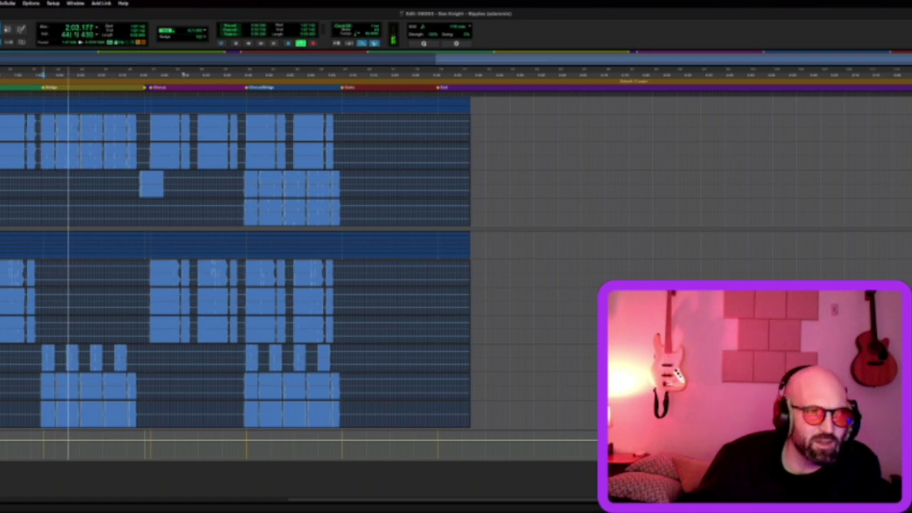
pyautogui.scroll(6, 235, 264)
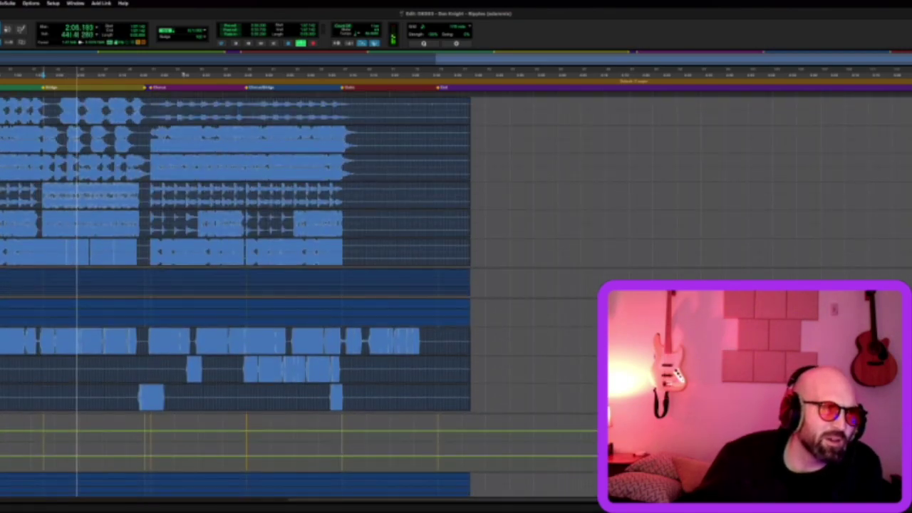
pyautogui.scroll(-10, 10, 290)
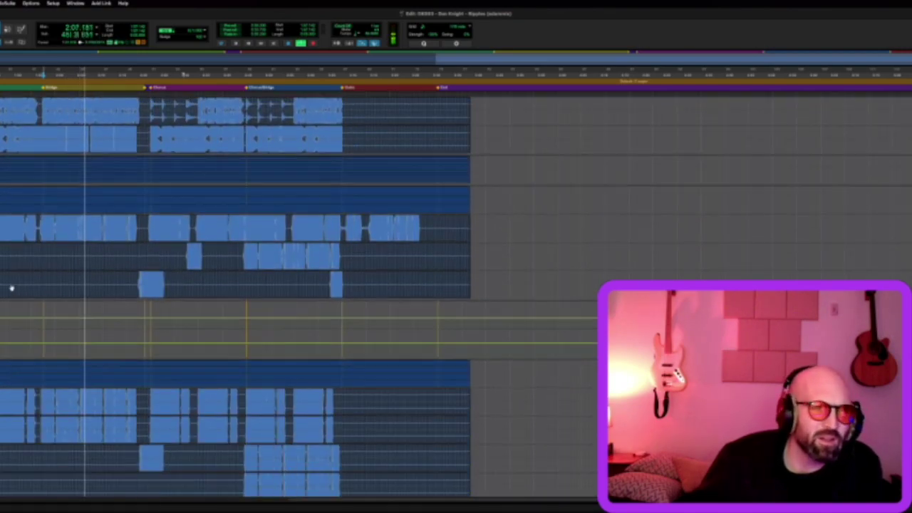
pyautogui.scroll(8, 235, 285)
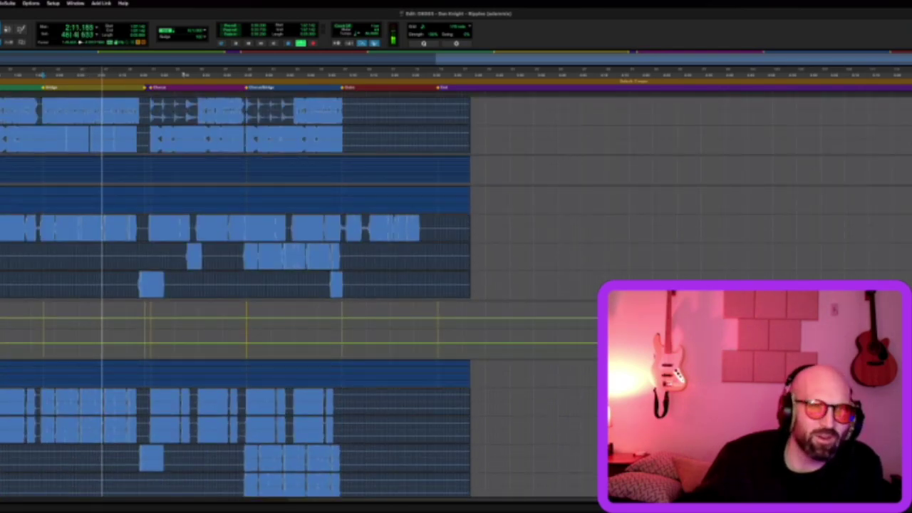
pyautogui.press('space')
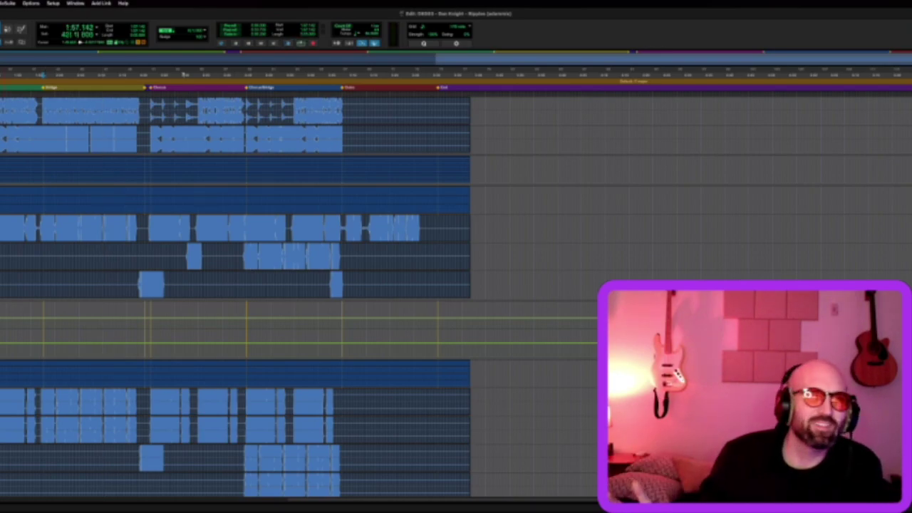
pyautogui.press('space')
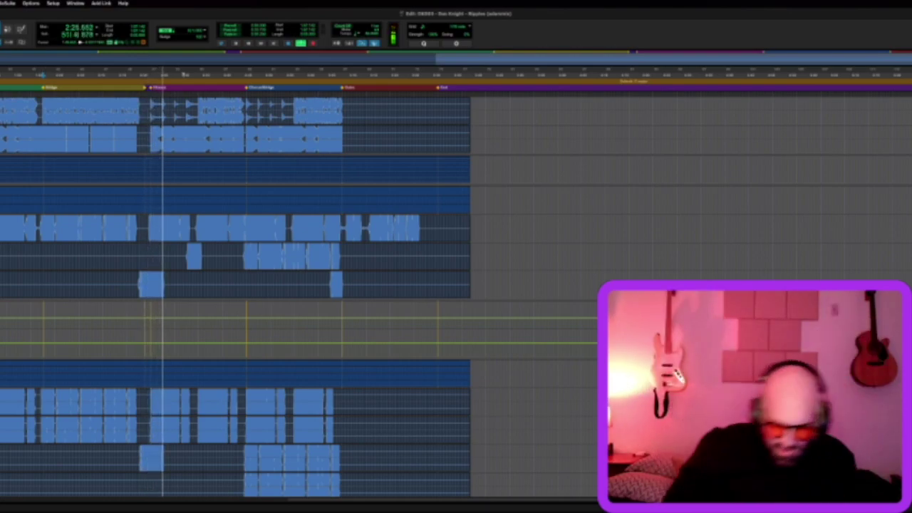
pyautogui.press('space')
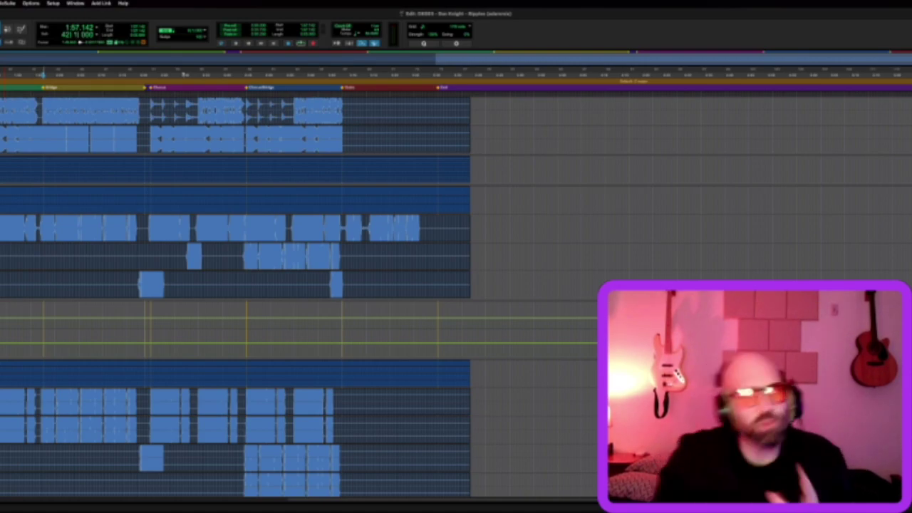
# Move the playback start to beat 4 of bar 49 and audition the transition from the Bridge into the Chorus
pyautogui.scroll(-3, 84, 357)
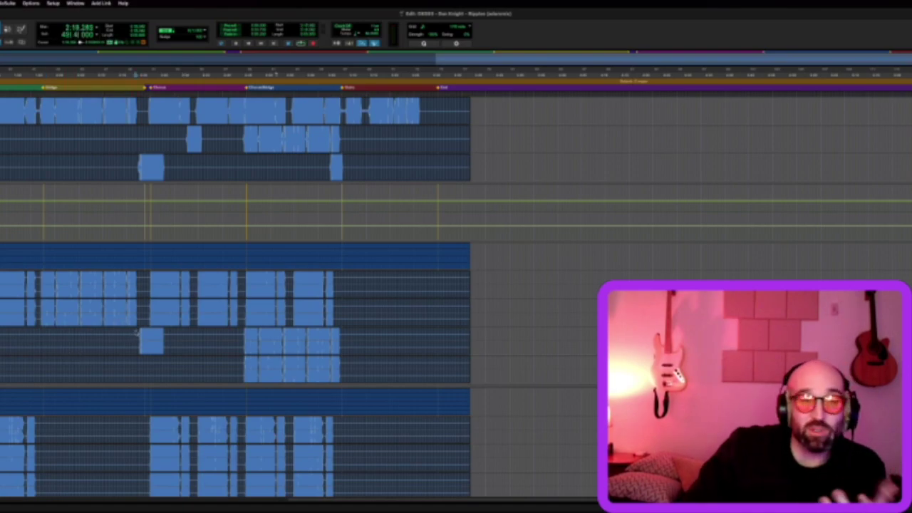
pyautogui.scroll(-4, 135, 332)
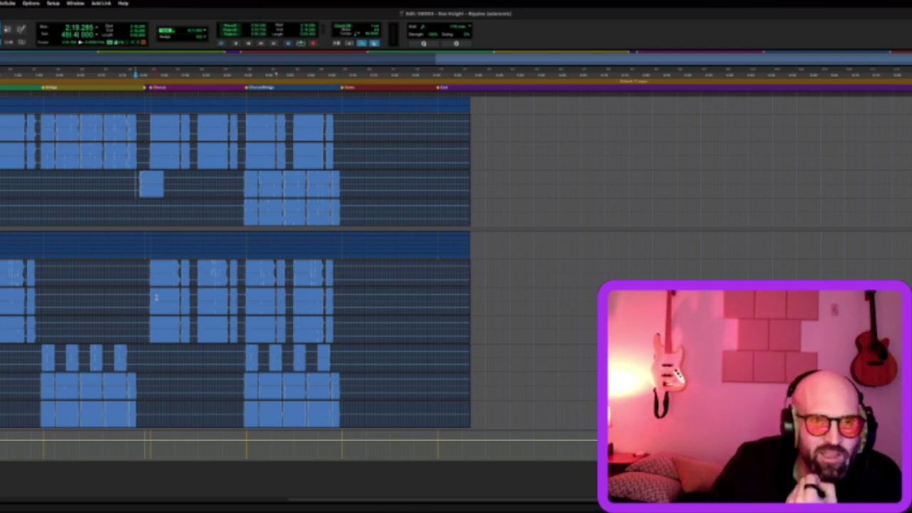
pyautogui.scroll(6, 155, 297)
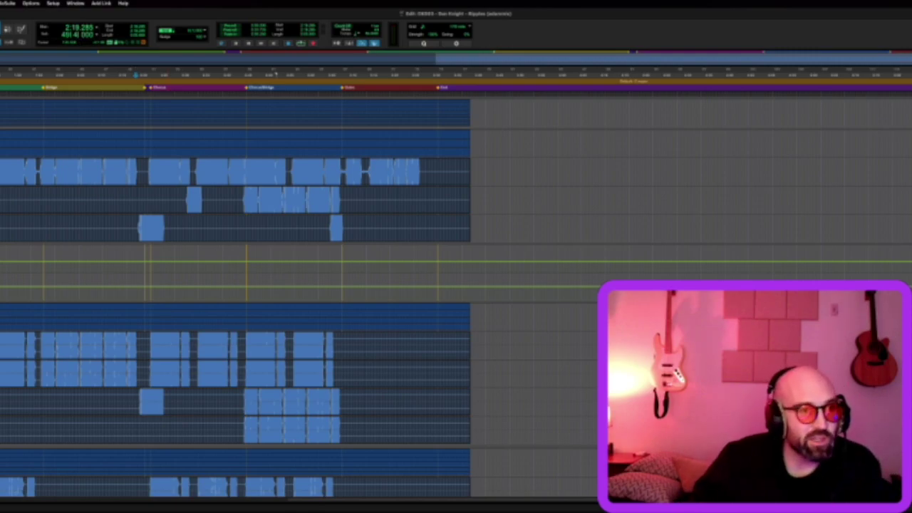
pyautogui.press('space')
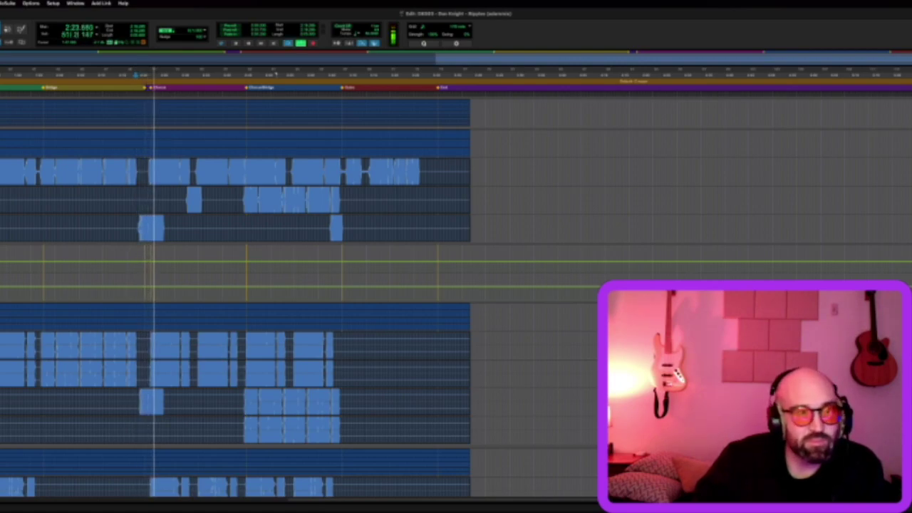
pyautogui.press('space')
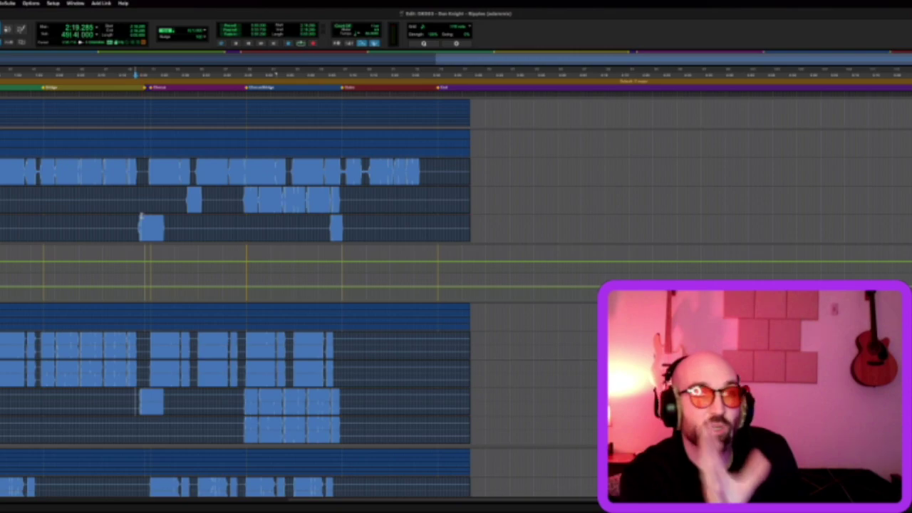
# Replay the transition from beat 4 of bar 49 into the Chorus, and return to the topmost tracks of the session
pyautogui.press('space')
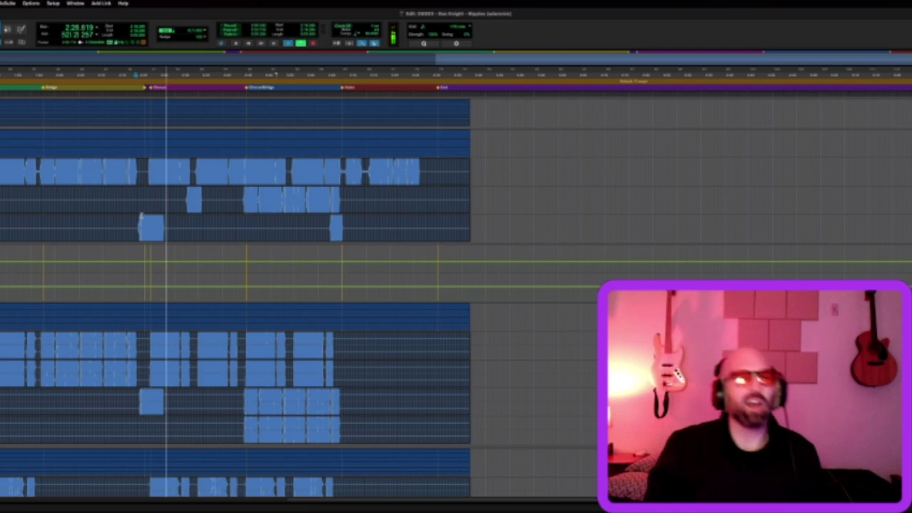
pyautogui.press('space')
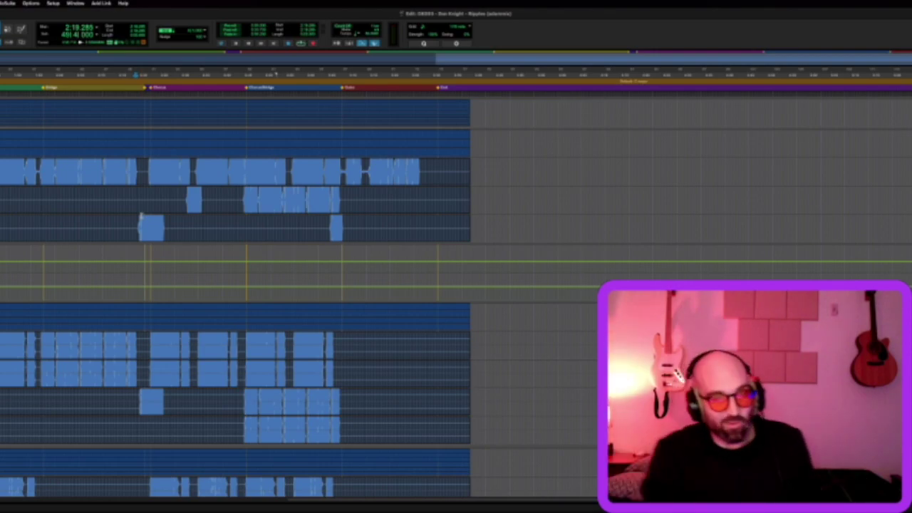
pyautogui.scroll(5, 135, 182)
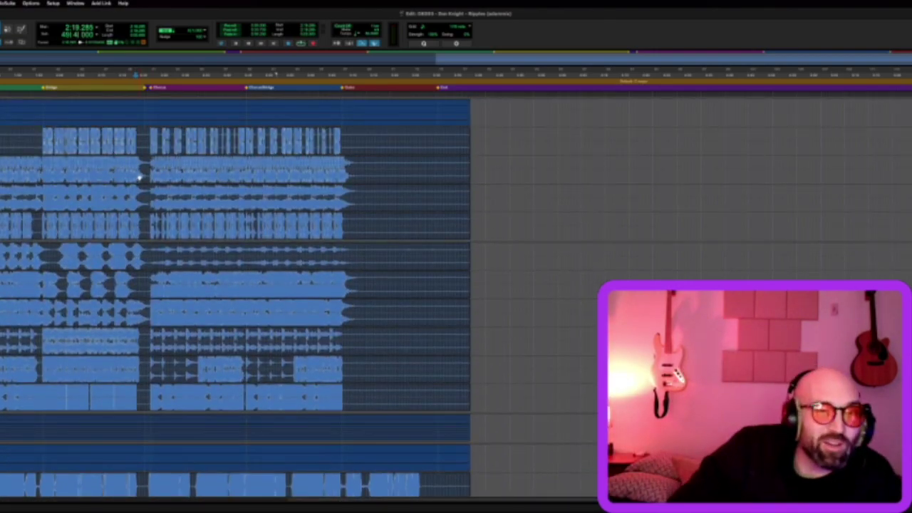
pyautogui.scroll(10, 140, 178)
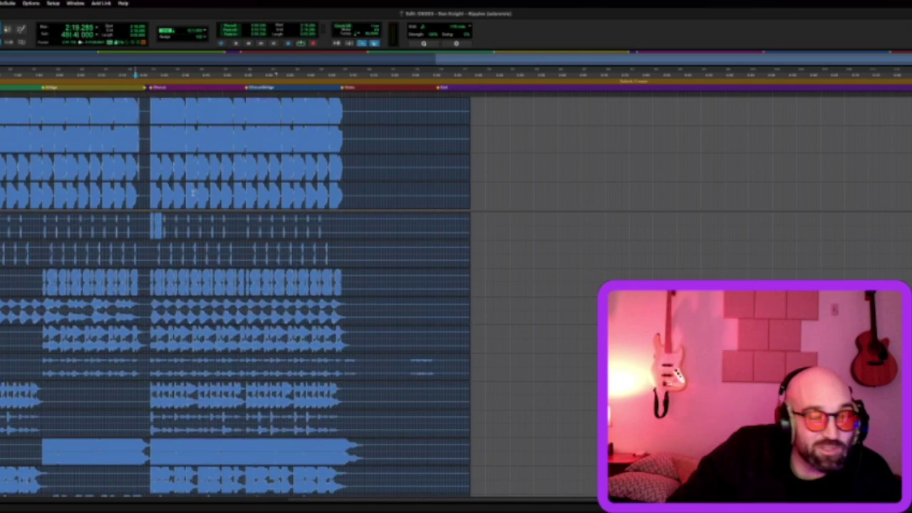
pyautogui.scroll(15, 193, 194)
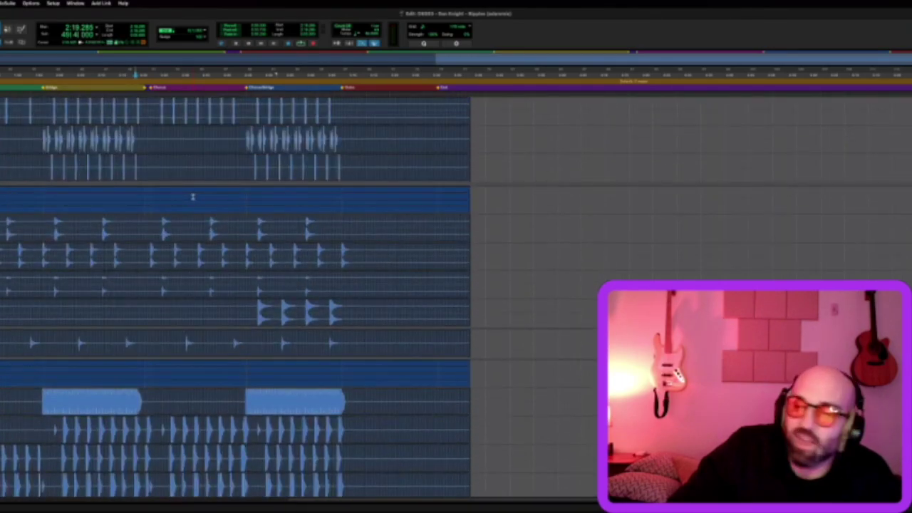
pyautogui.scroll(8, 192, 197)
pyautogui.scroll(12, 171, 186)
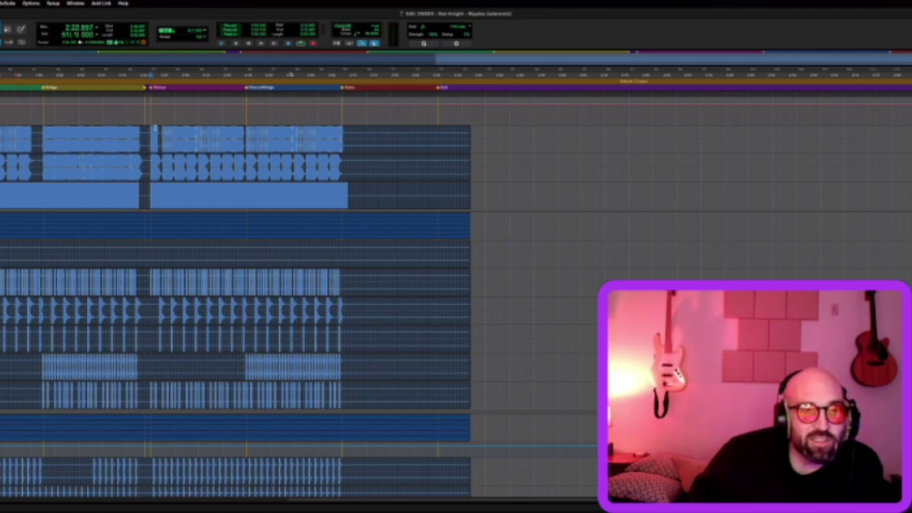
# Highlight the topmost audio track's clips from the Chorus start at bar 51 up to the Outro
pyautogui.hscroll(3, 358, 144)
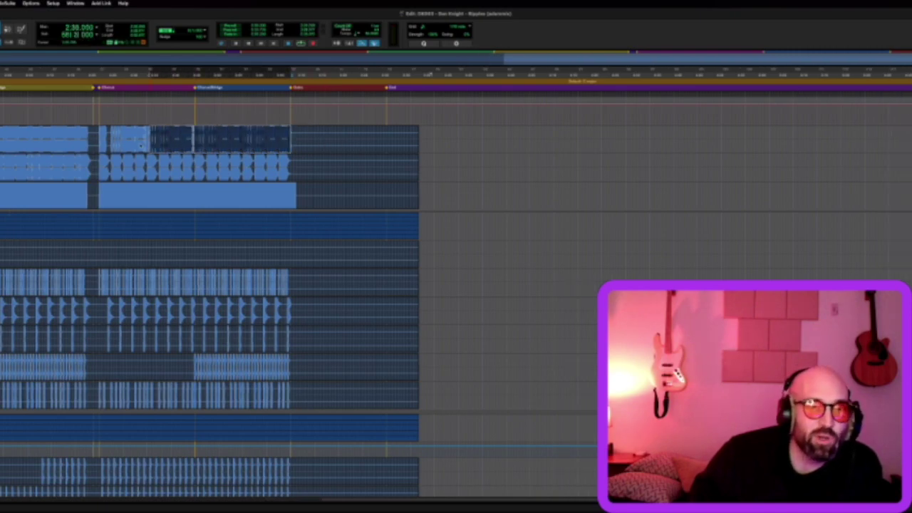
pyautogui.tripleClick(293, 132)
pyautogui.moveTo(100, 139); pyautogui.dragTo(291, 139)
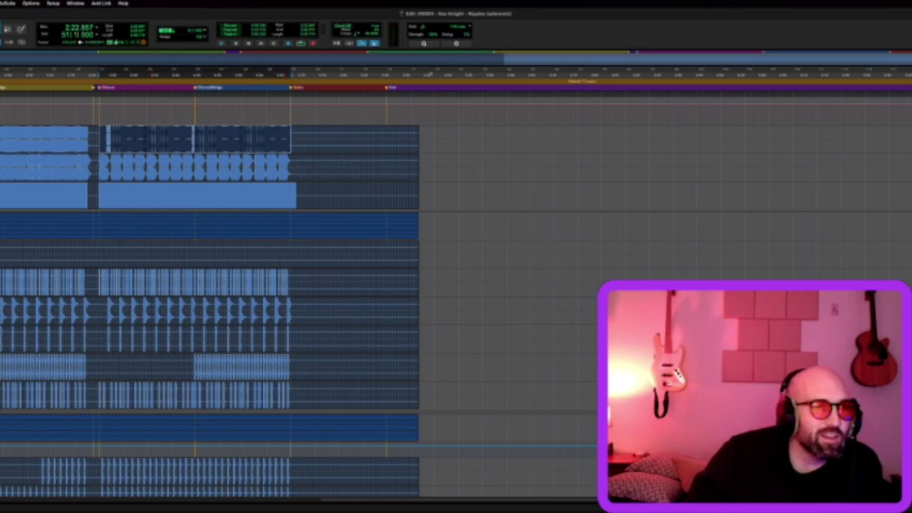
# Play from beat 4 of bar 50 through the Chorus and into the Chorus/Bridge while examining the uppermost track groups
pyautogui.click(95, 131)
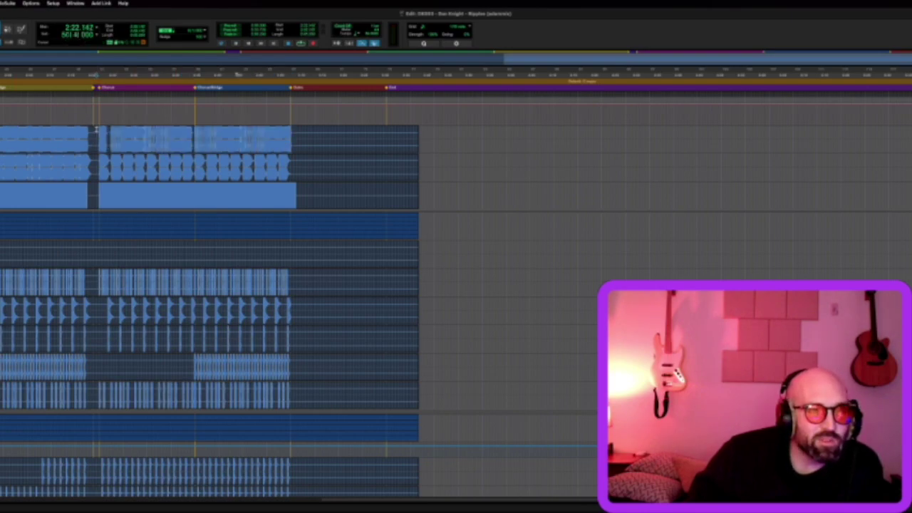
pyautogui.press('space')
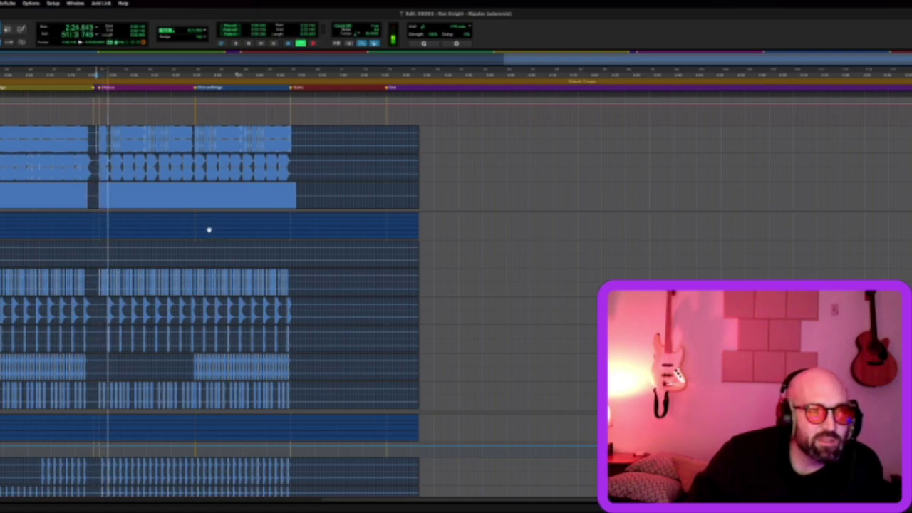
pyautogui.scroll(-3, 212, 235)
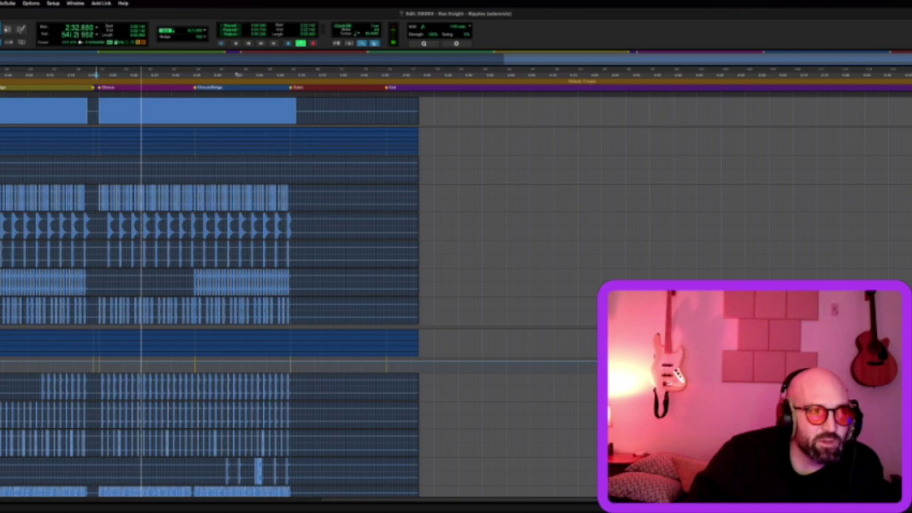
pyautogui.scroll(-3, 209, 285)
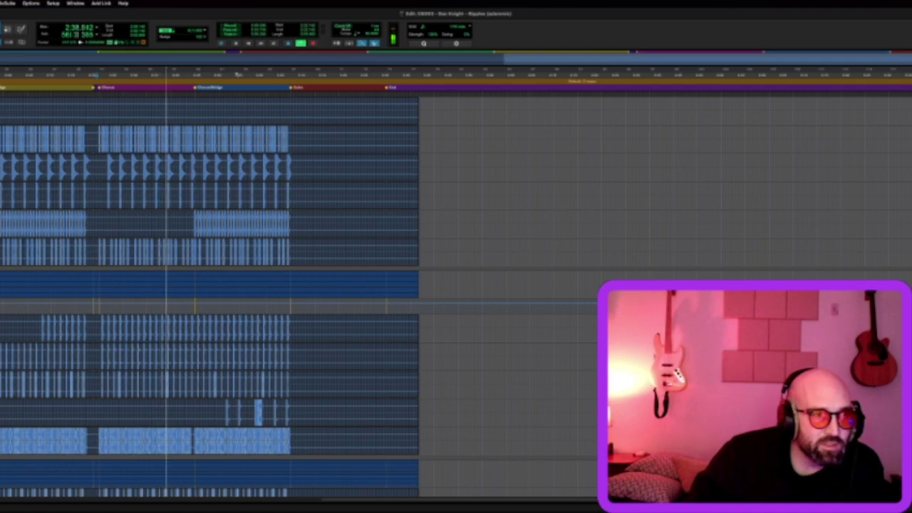
pyautogui.scroll(-7, 118, 366)
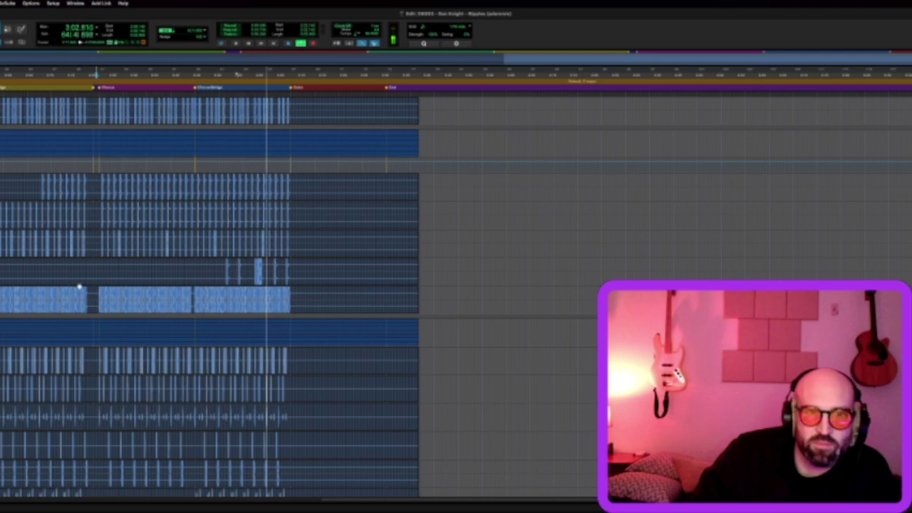
pyautogui.press('space')
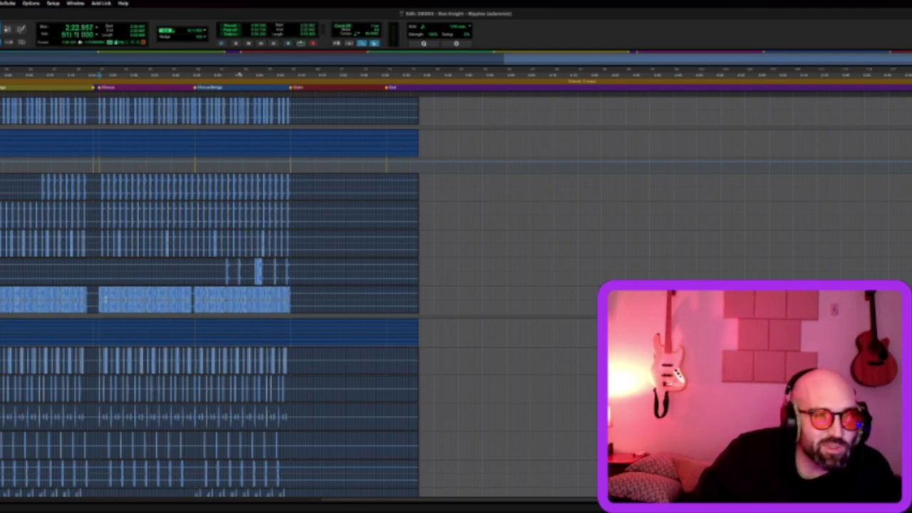
# Play from bar 51 into the Chorus/Bridge, comparing the seven-track percussive group with the sparse-hit tracks below it
pyautogui.scroll(-3, 111, 315)
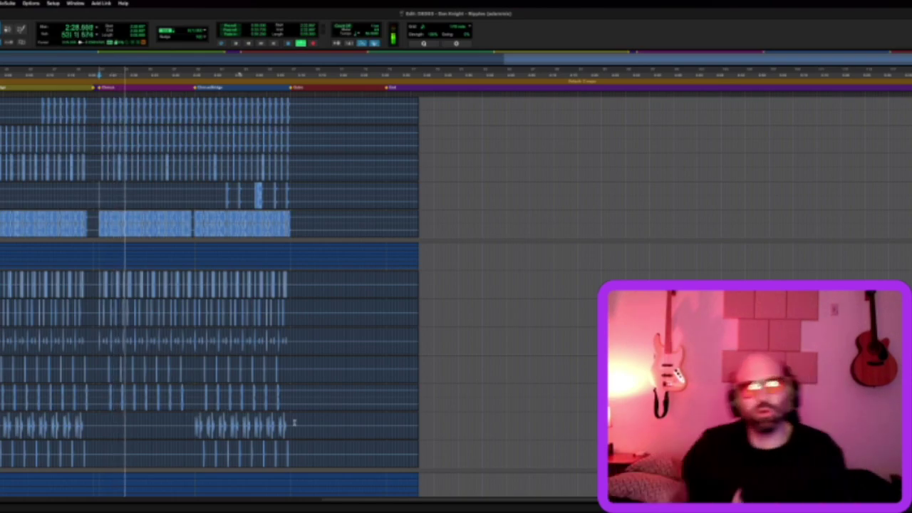
pyautogui.scroll(-5, 240, 374)
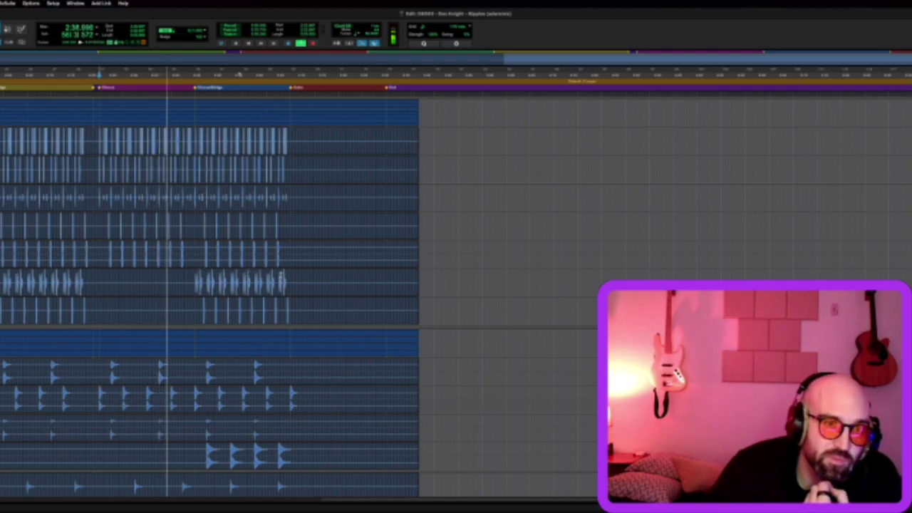
pyautogui.scroll(-4, 172, 320)
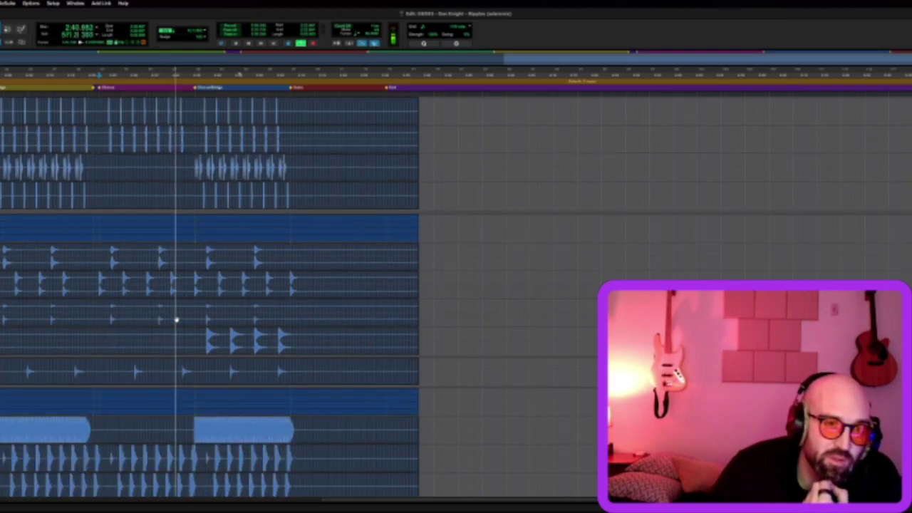
pyautogui.scroll(3, 172, 320)
pyautogui.scroll(2, 172, 319)
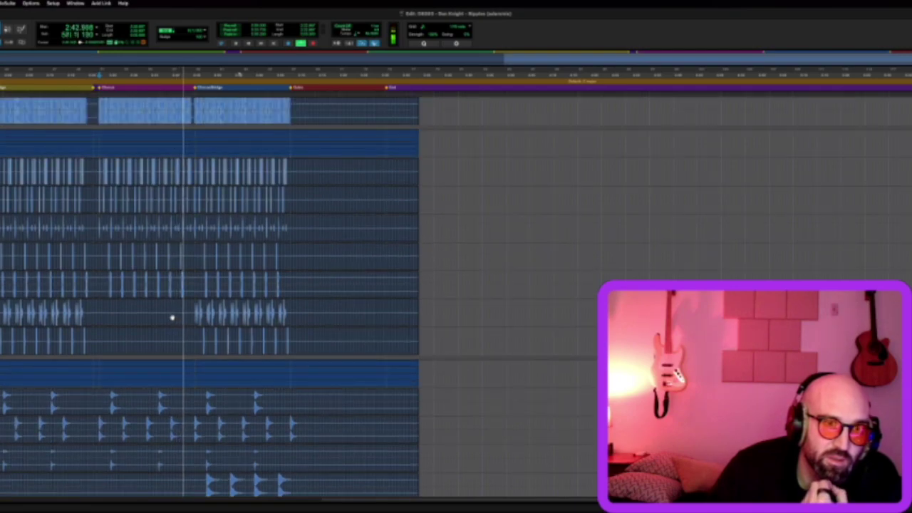
pyautogui.scroll(4, 173, 318)
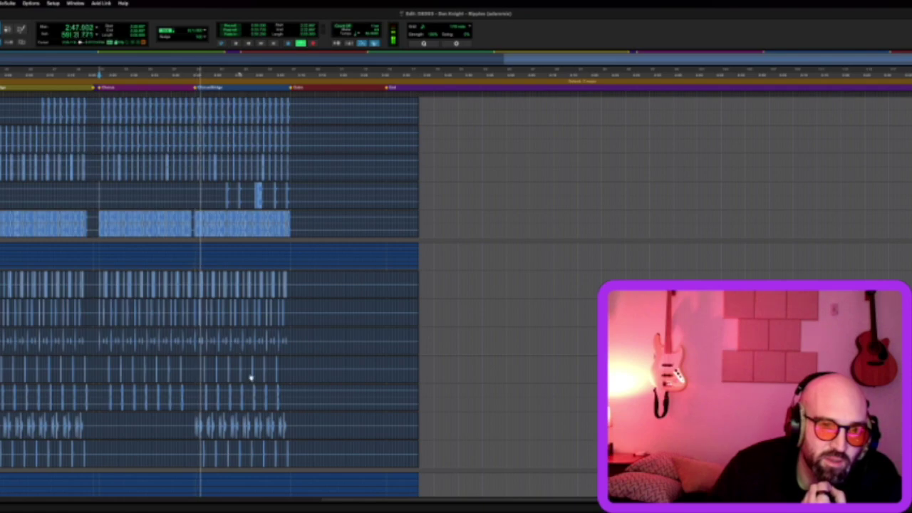
pyautogui.scroll(-3, 251, 376)
pyautogui.scroll(-2, 256, 372)
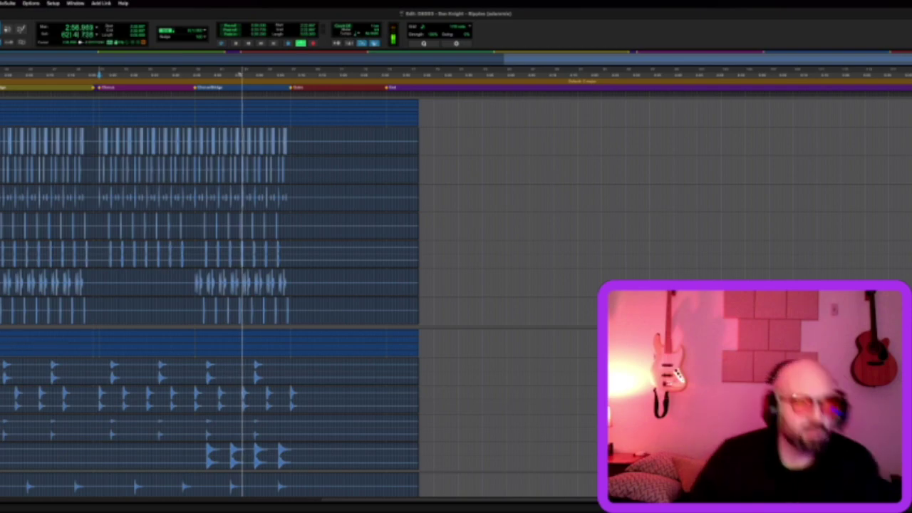
pyautogui.scroll(-3, 209, 285)
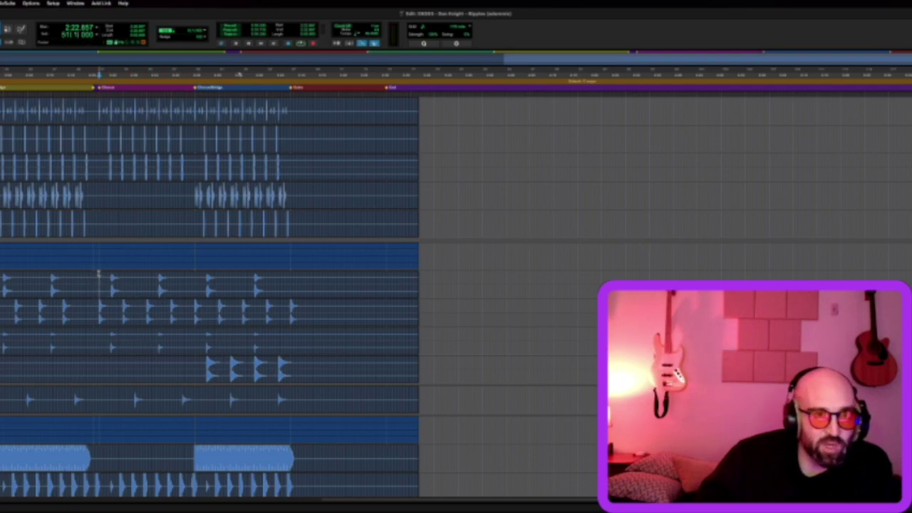
# Play again from bar 51 into the Chorus/Bridge while examining the sparse-hit tracks and the group with the long sustained clips
pyautogui.press('space')
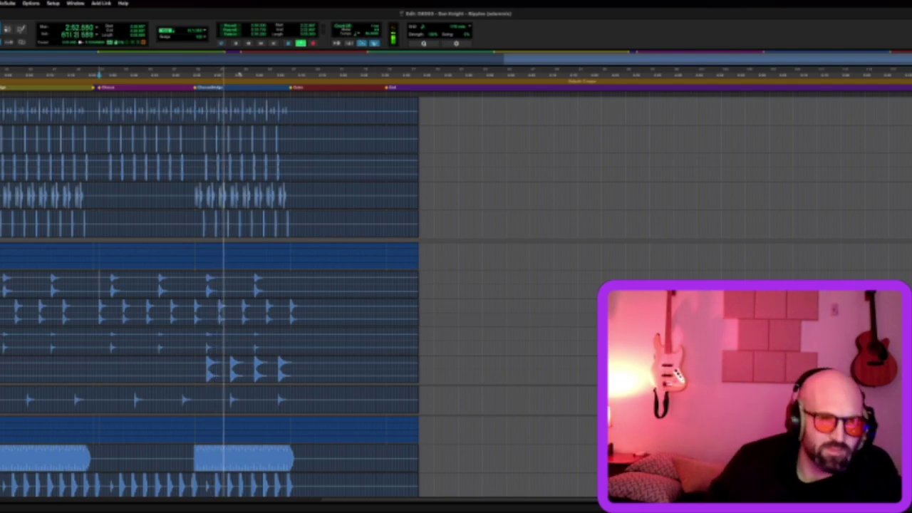
pyautogui.scroll(-3, 67, 373)
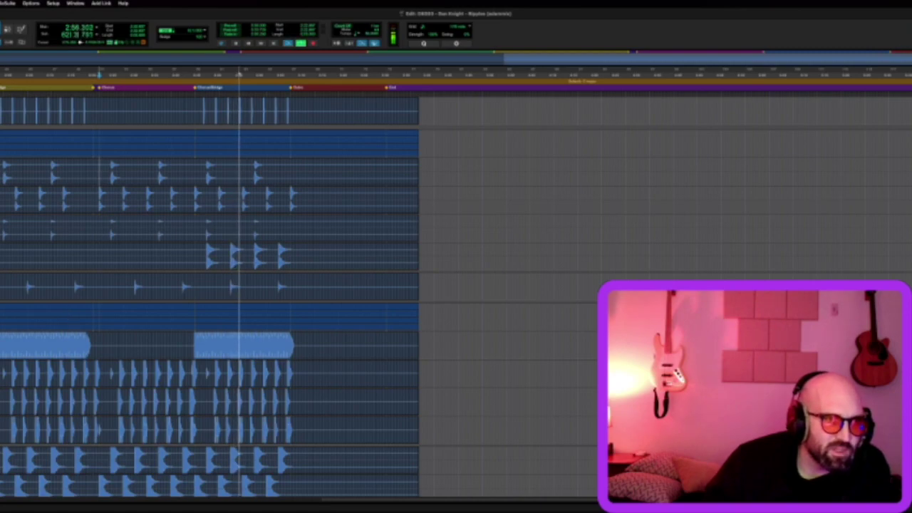
pyautogui.press('space')
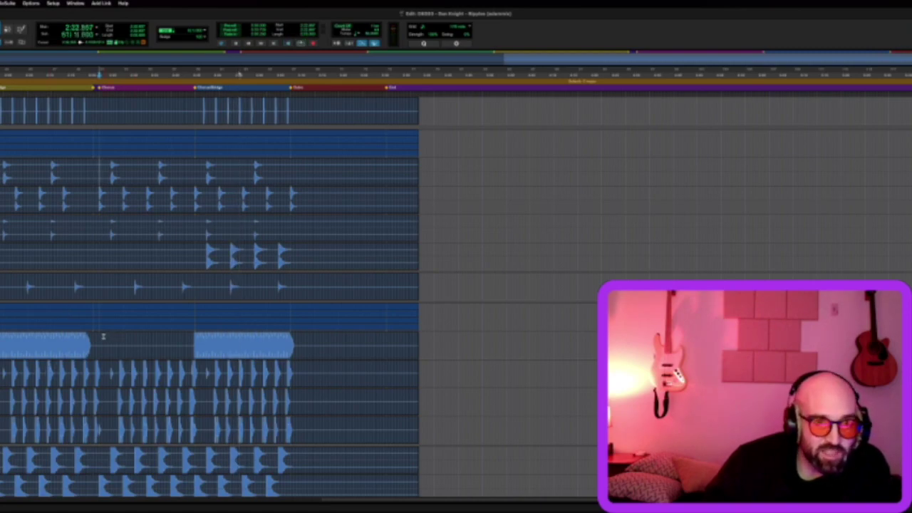
# Audition the passage from bar 51 once more, examining the pulsing tracks and the swelling effect tracks at the section changes
pyautogui.scroll(-3, 150, 401)
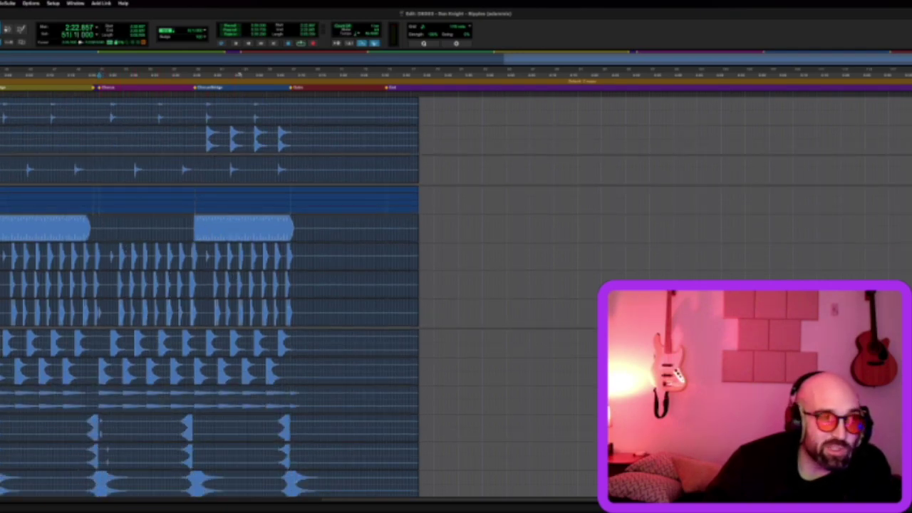
pyautogui.press('space')
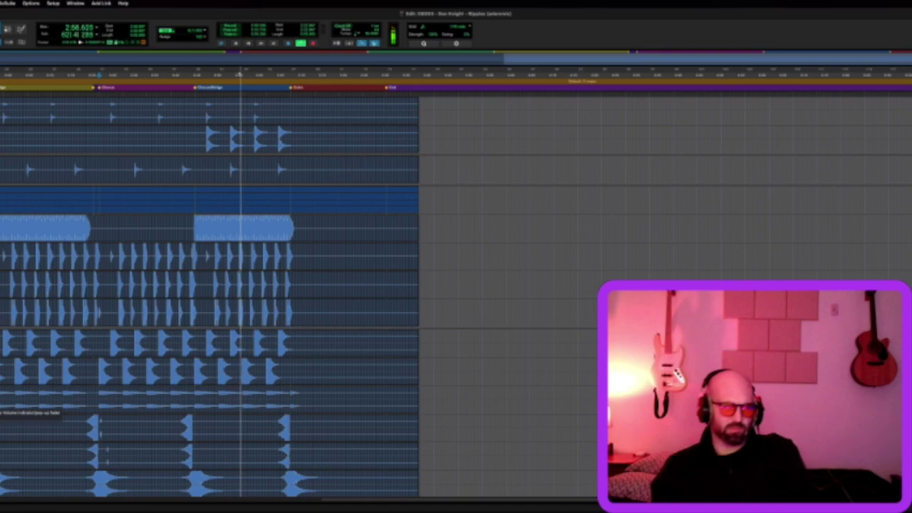
pyautogui.press('space')
# Play the Chorus from bar 51 while surveying the dense lower track groups and returning to the swelling transition effects
pyautogui.scroll(-3, 118, 349)
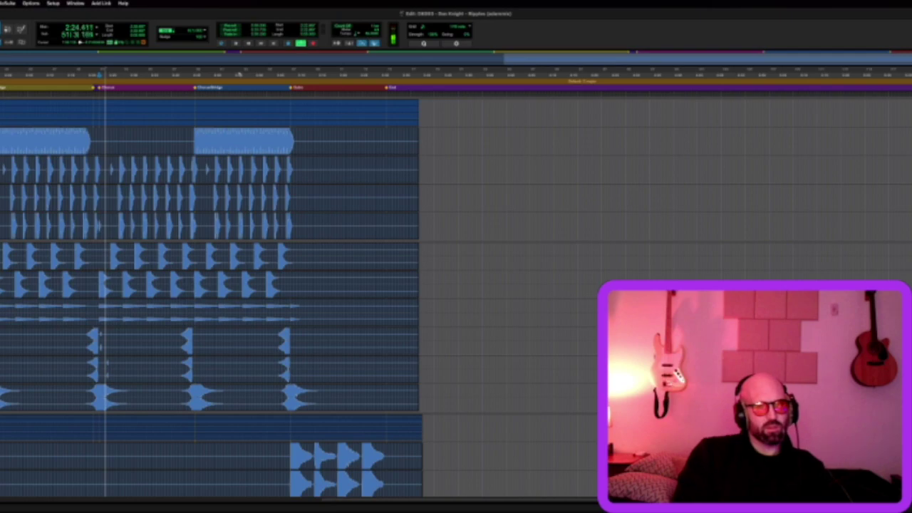
pyautogui.scroll(-15, 210, 296)
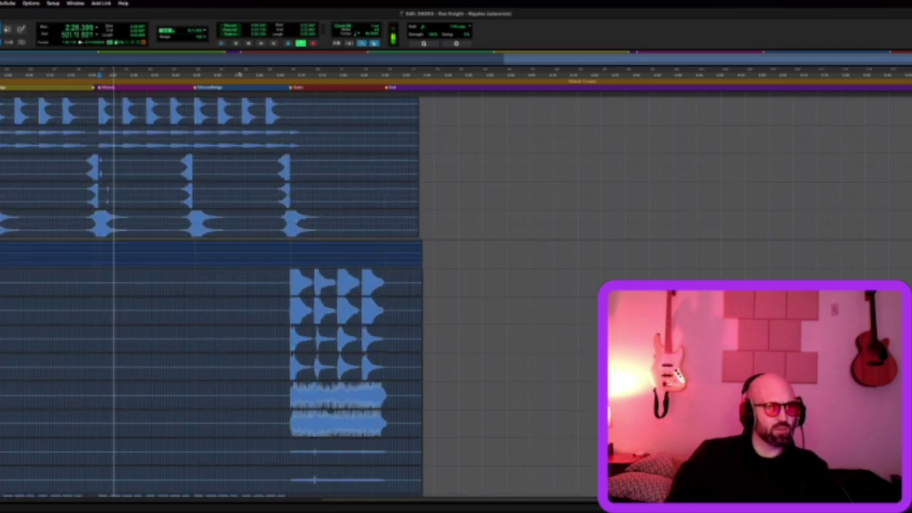
pyautogui.scroll(-5, 210, 296)
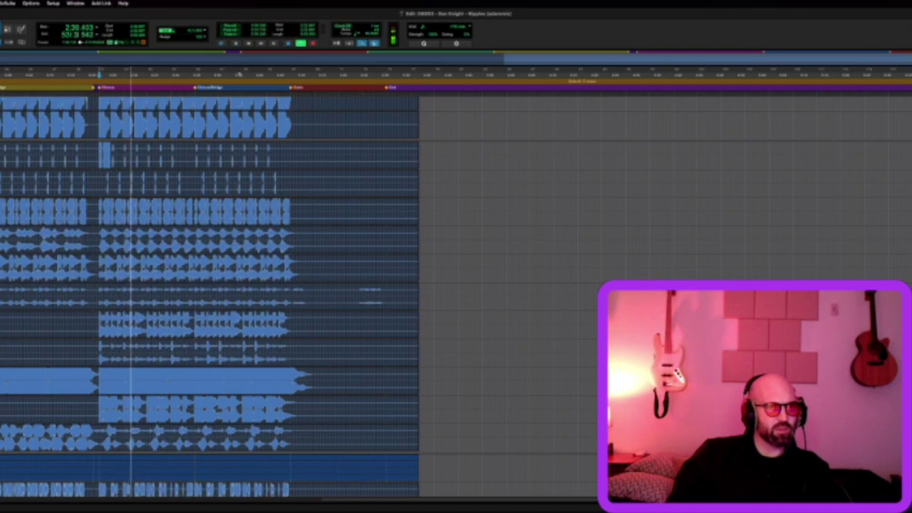
pyautogui.scroll(3, 210, 295)
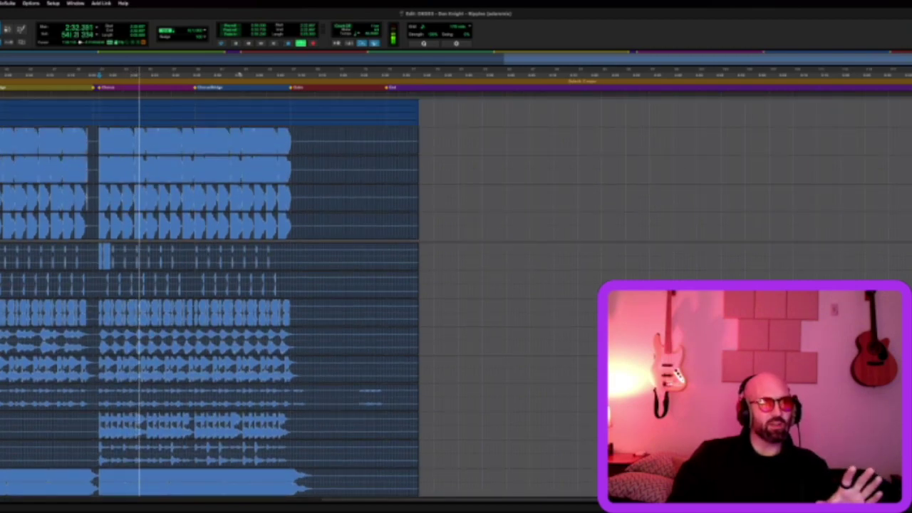
pyautogui.scroll(10, 146, 230)
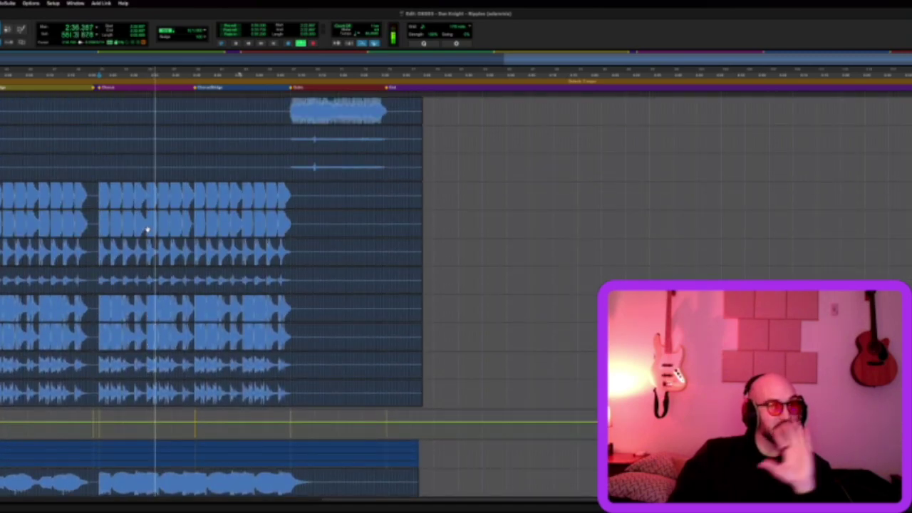
pyautogui.scroll(6, 122, 182)
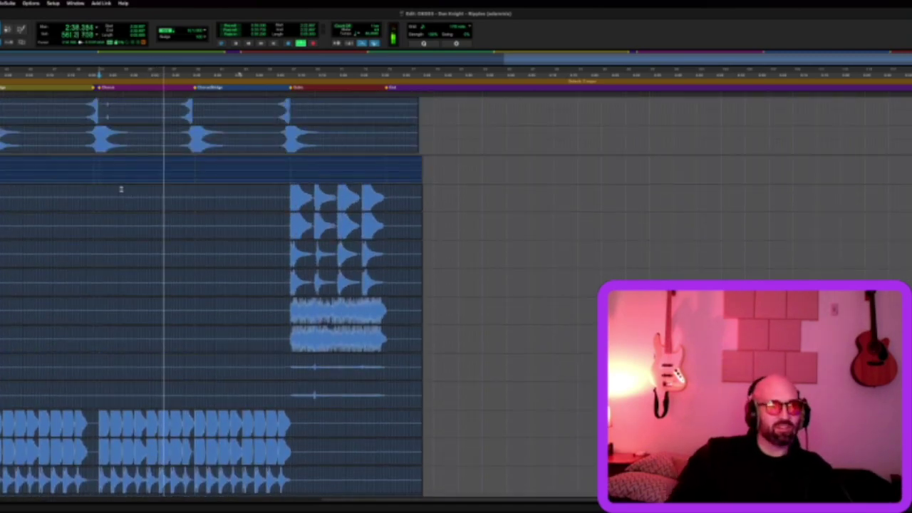
pyautogui.scroll(6, 121, 189)
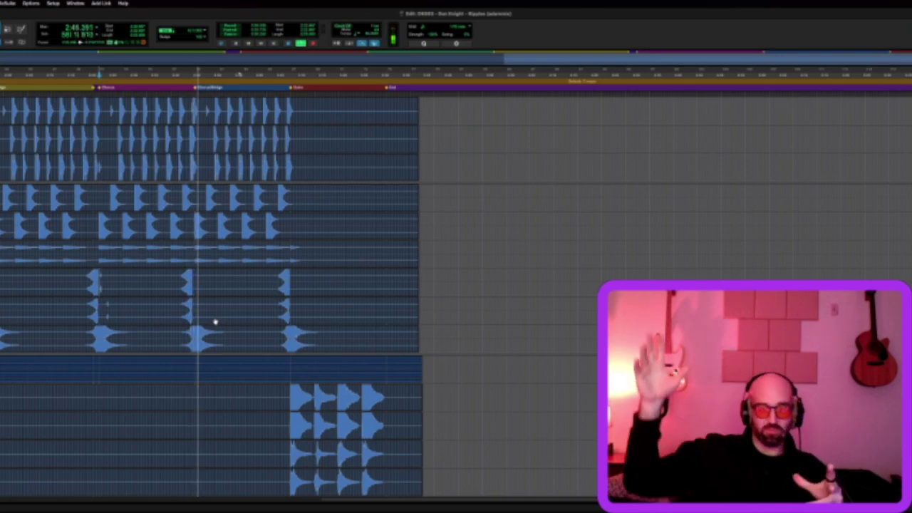
# Zoom in on the transition effect tracks around the start of the Chorus at bar 51
pyautogui.scroll(-3, 258, 287)
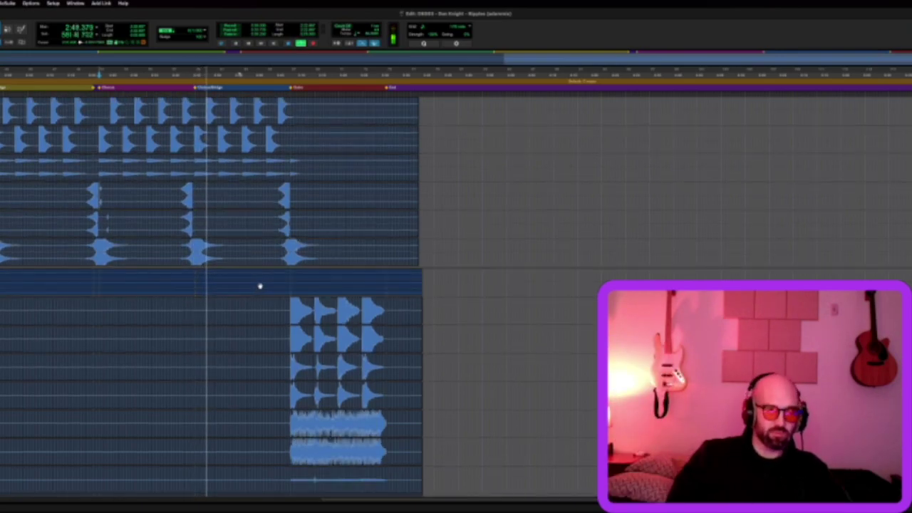
pyautogui.scroll(-2, 259, 285)
pyautogui.hotkey('ctrl', ']')
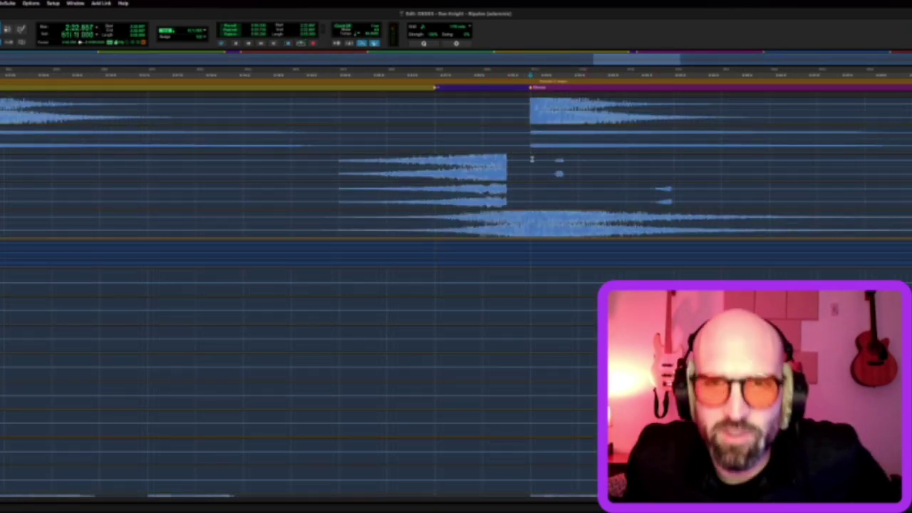
# Zoom out around the final Chorus and audition the transition effects from bar 57 into the Chorus/Bridge
pyautogui.hotkey('ctrl', '[')
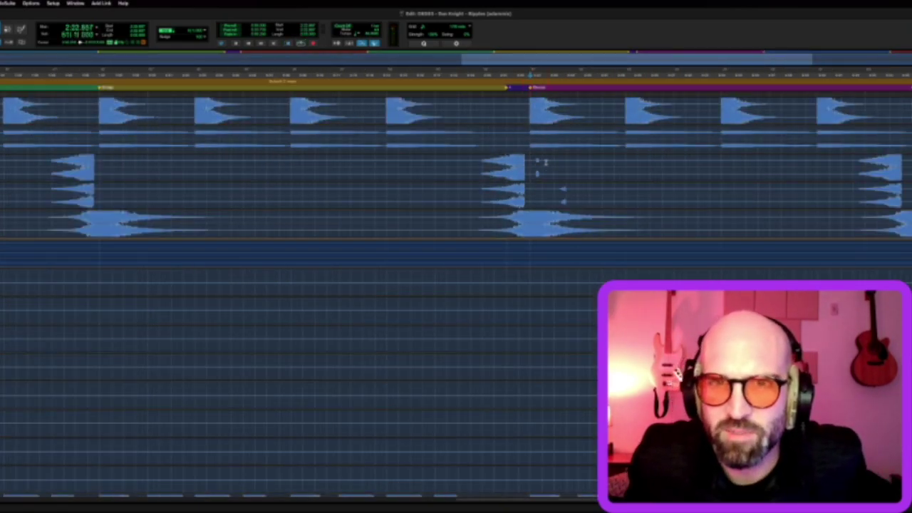
pyautogui.hscroll(3, 544, 163)
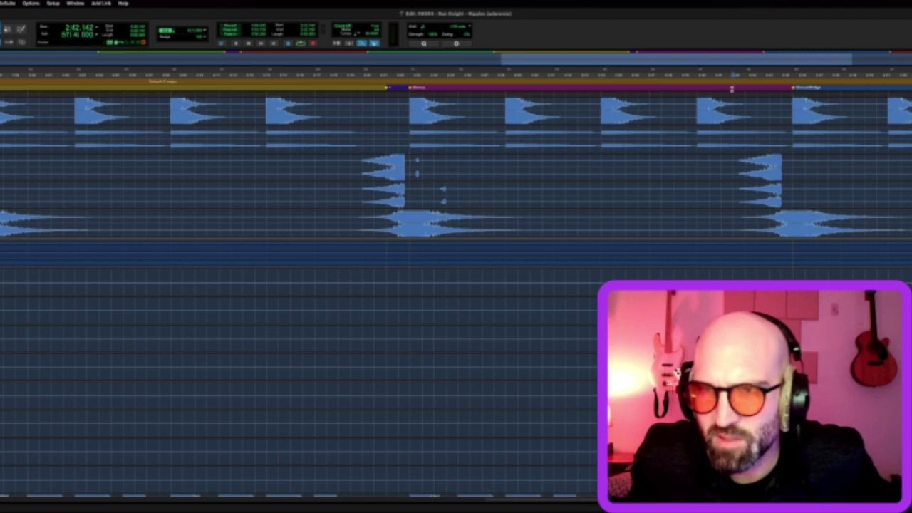
pyautogui.press('space')
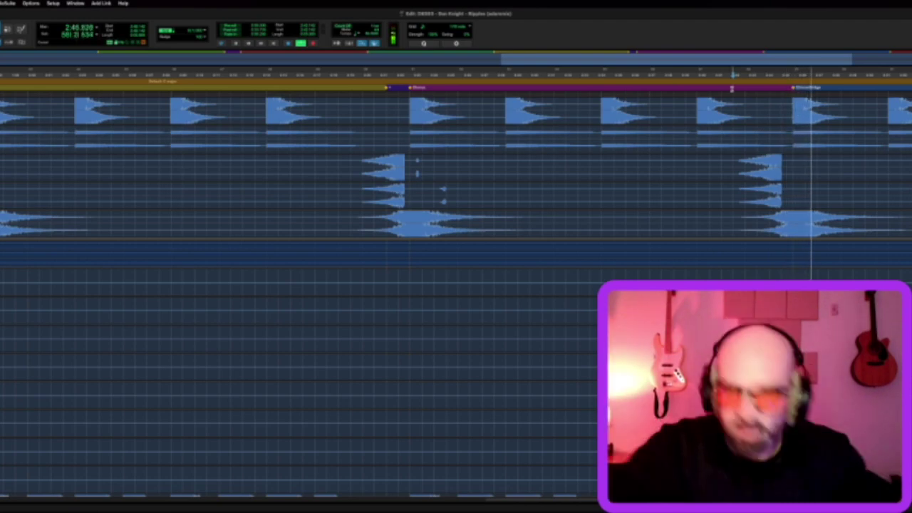
pyautogui.press('space')
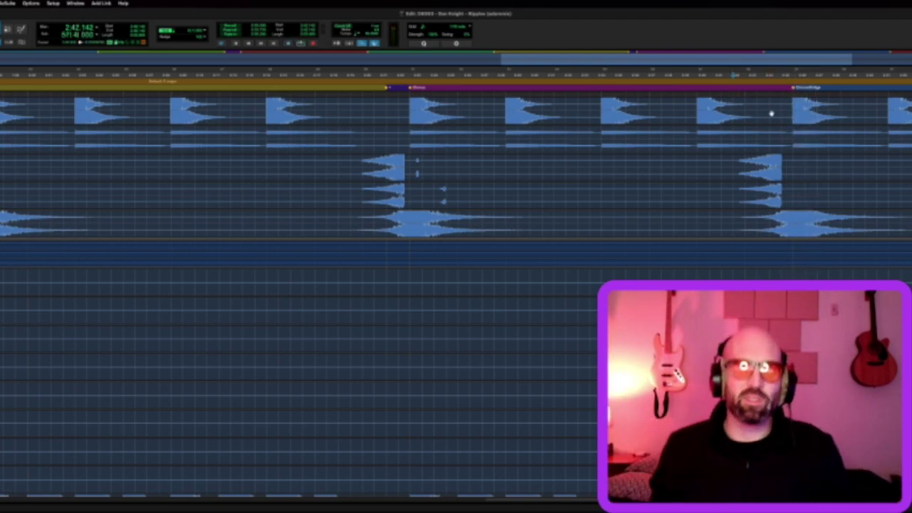
# Survey the tracks below the transition effects through the Outro, comparing the Outro-only clips with the repeating Chorus parts
pyautogui.hotkey('alt', 'a')
pyautogui.press('super+bracketright')
pyautogui.hscroll(5, 627, 164)
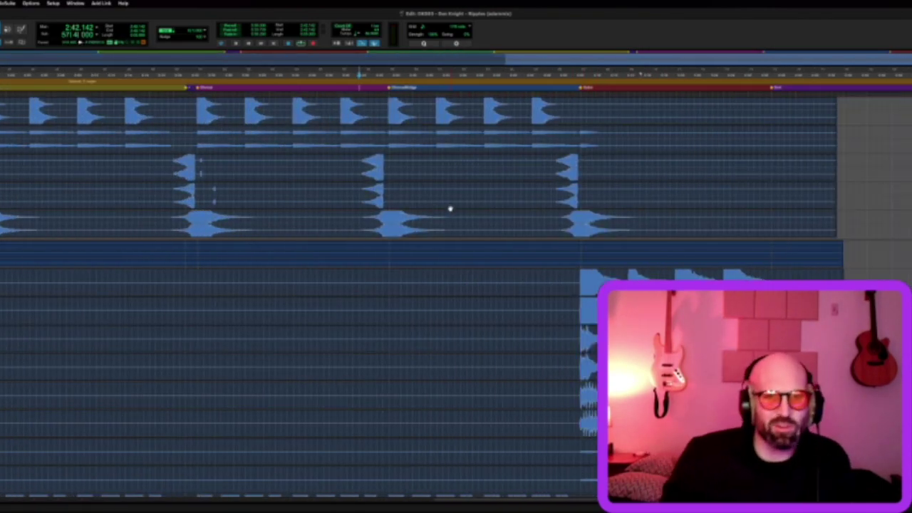
pyautogui.scroll(-5, 450, 208)
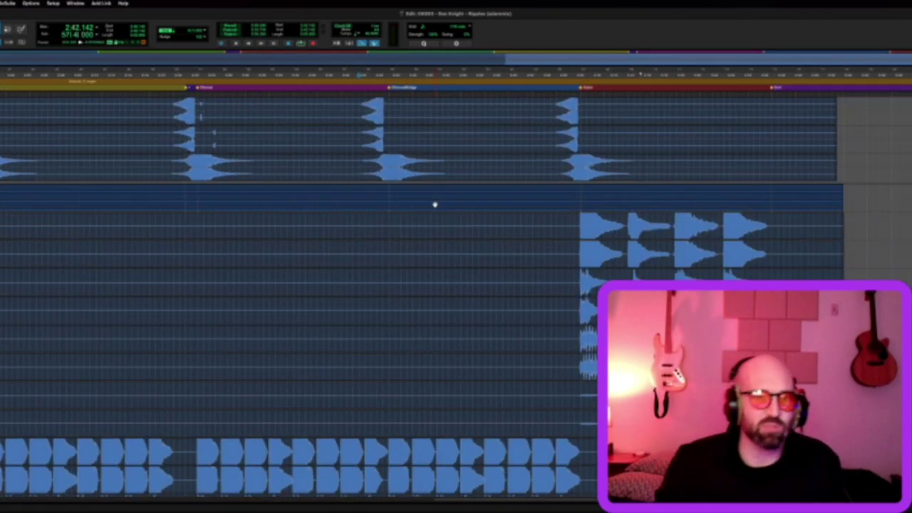
pyautogui.scroll(-3, 433, 202)
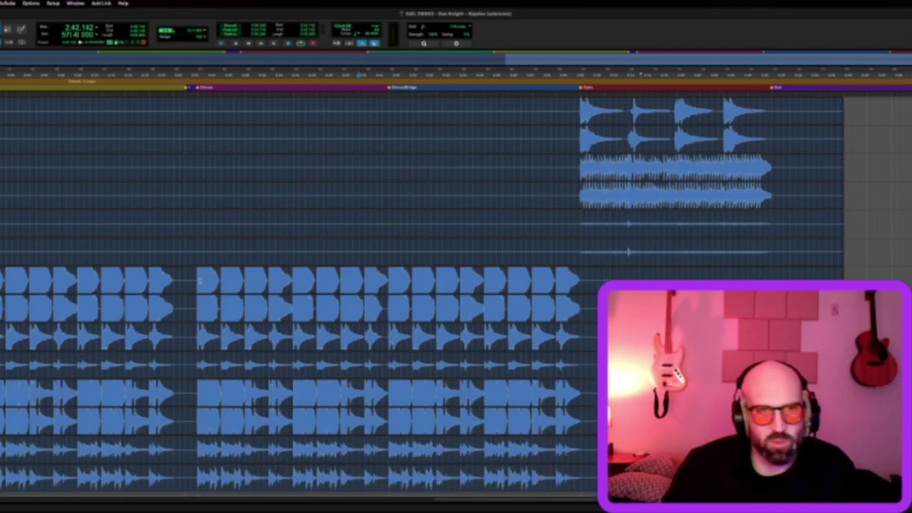
pyautogui.scroll(3, 199, 273)
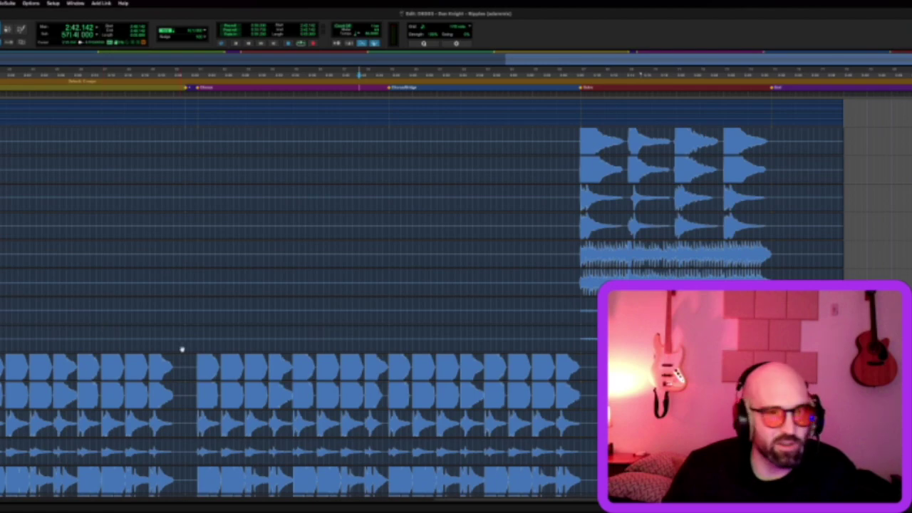
pyautogui.scroll(-3, 199, 359)
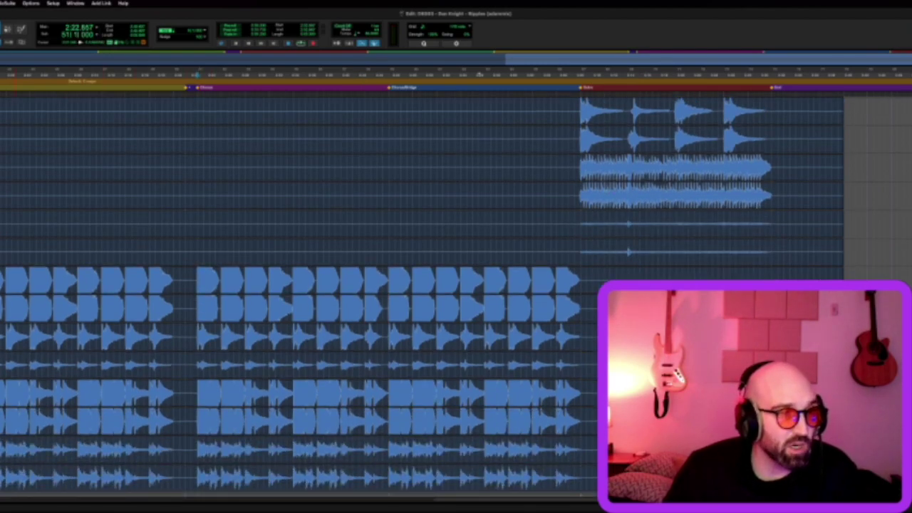
pyautogui.scroll(-3, 299, 285)
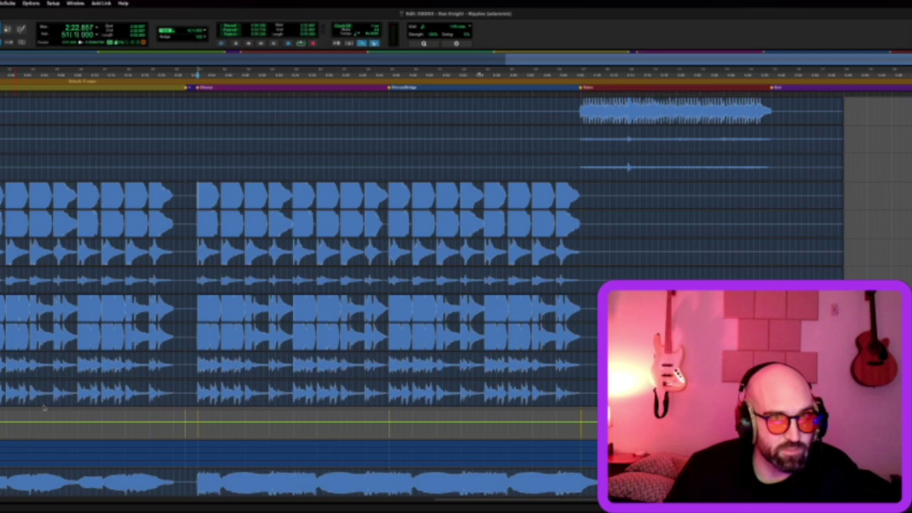
# Audition the final Chorus from bar 51 into the Chorus/Bridge while examining the long sustained clips and the pulsing groups beneath them
pyautogui.press('space')
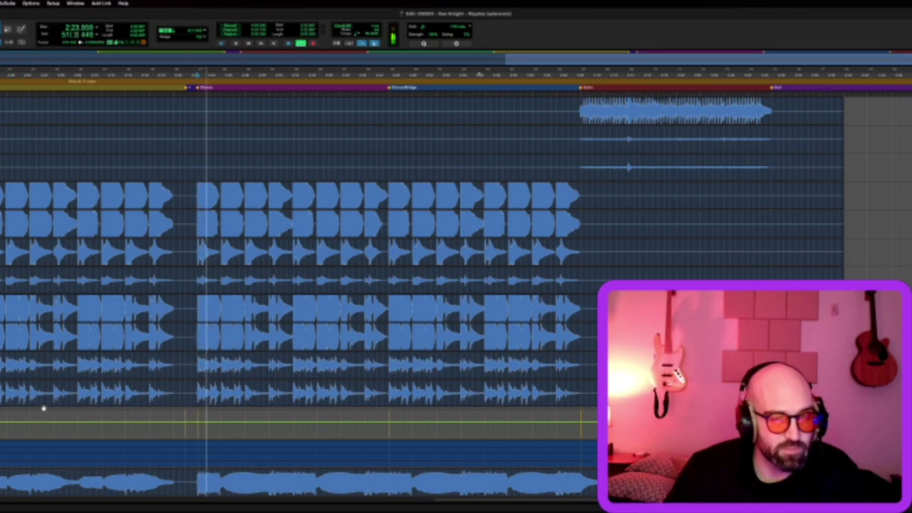
pyautogui.scroll(-3, 104, 377)
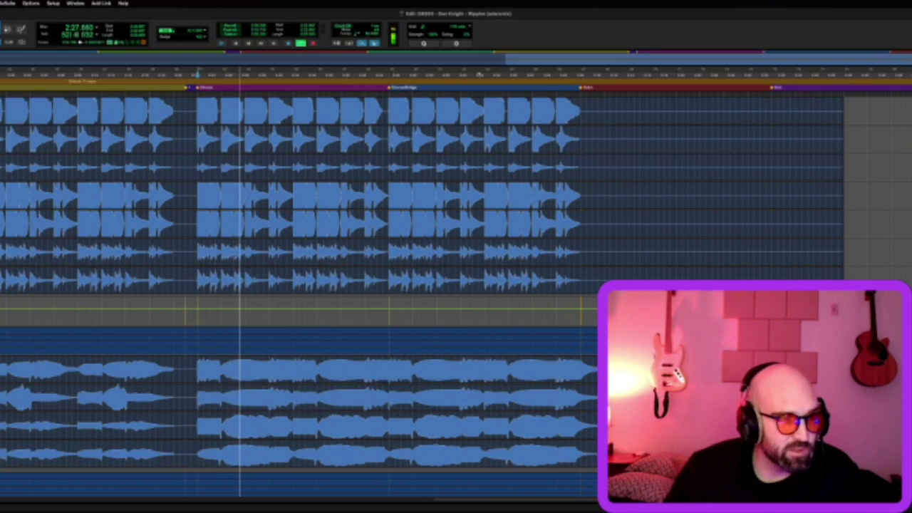
pyautogui.scroll(-6, 19, 416)
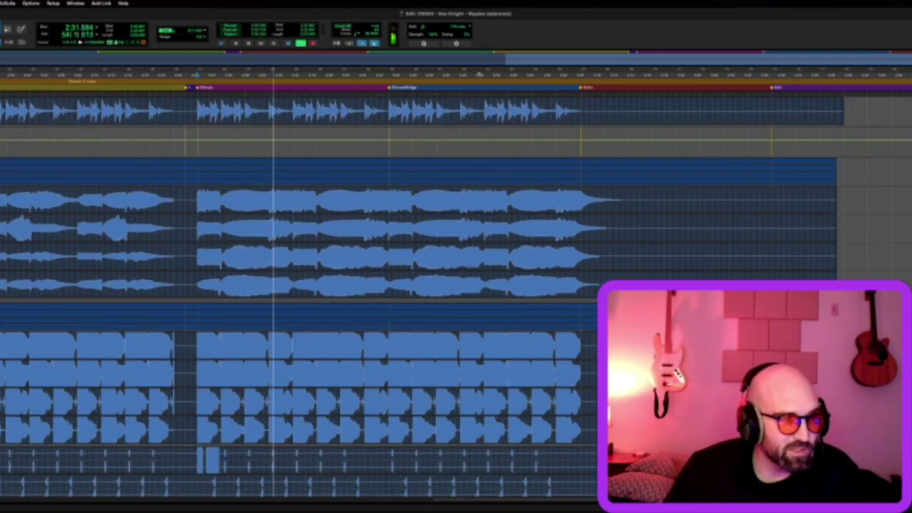
pyautogui.scroll(-3, 19, 416)
pyautogui.scroll(-3, 19, 415)
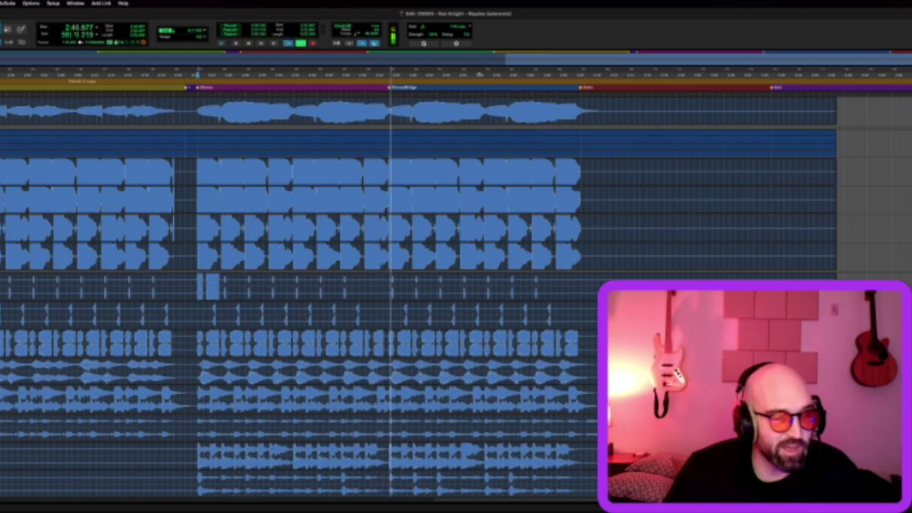
pyautogui.press('space')
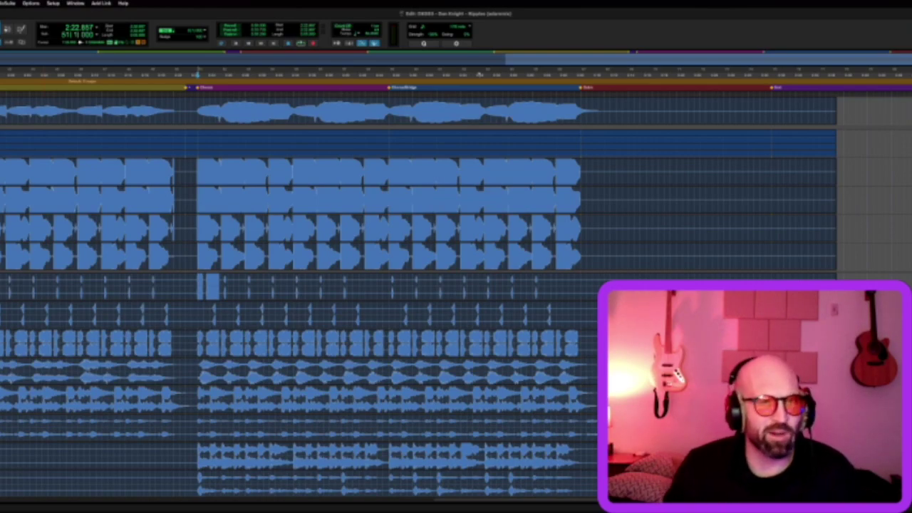
# Replay from bar 51 while comparing the final Chorus layers with those in the Bridge and the preceding Chorus
pyautogui.scroll(-3, 418, 285)
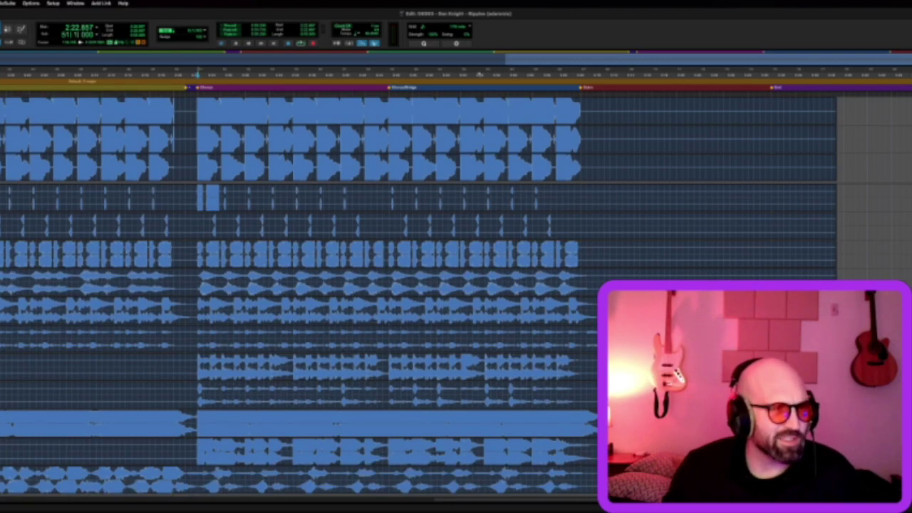
pyautogui.press('space')
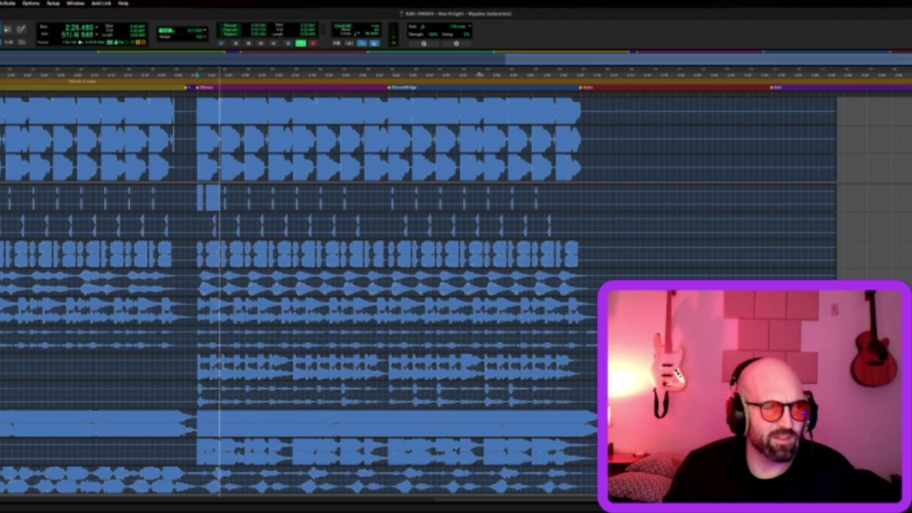
pyautogui.hscroll(-3, 258, 356)
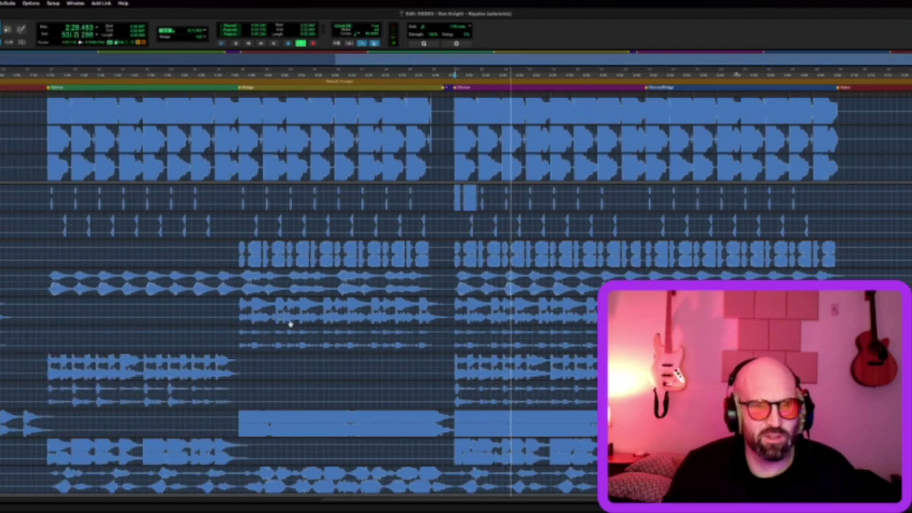
pyautogui.hscroll(2, 321, 355)
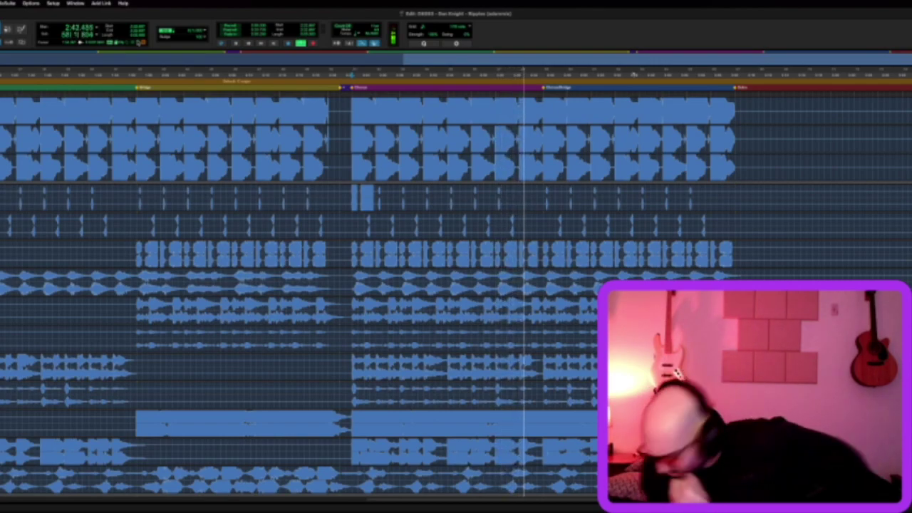
pyautogui.press('space')
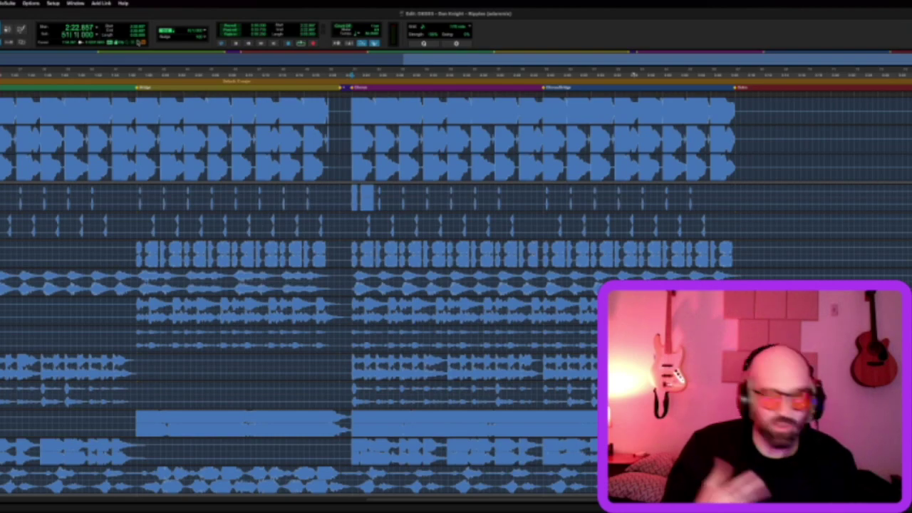
pyautogui.press('space')
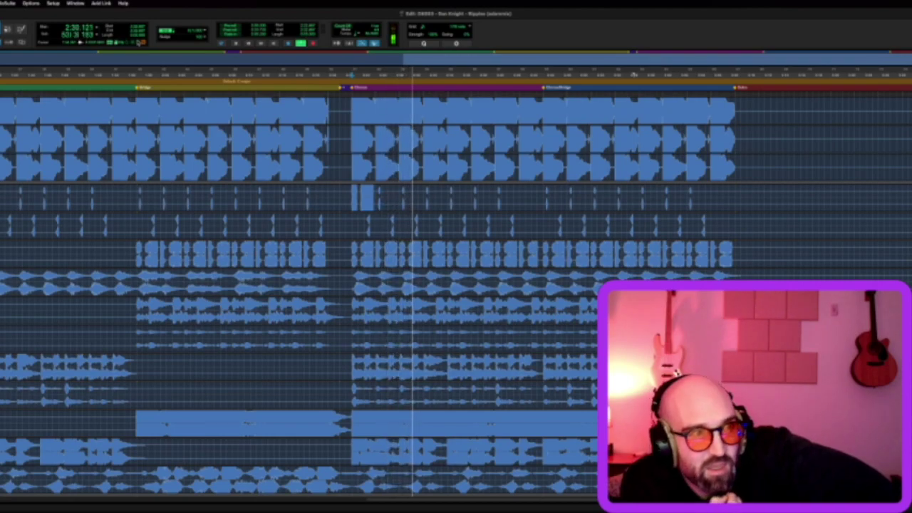
pyautogui.press('space')
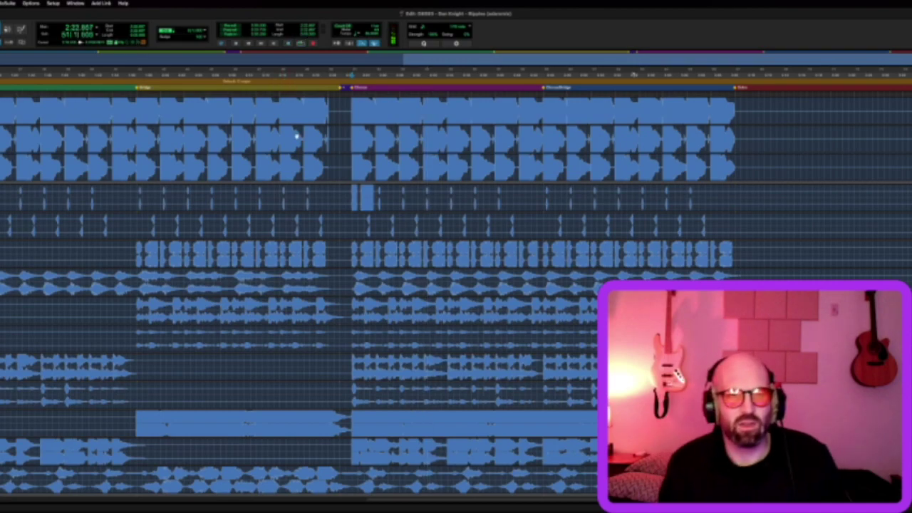
# Mute the wide clips opening the final Chorus on the sparse-hit track, and audition the passage from bar 50, beat 3
pyautogui.moveTo(344, 190); pyautogui.dragTo(365, 192)
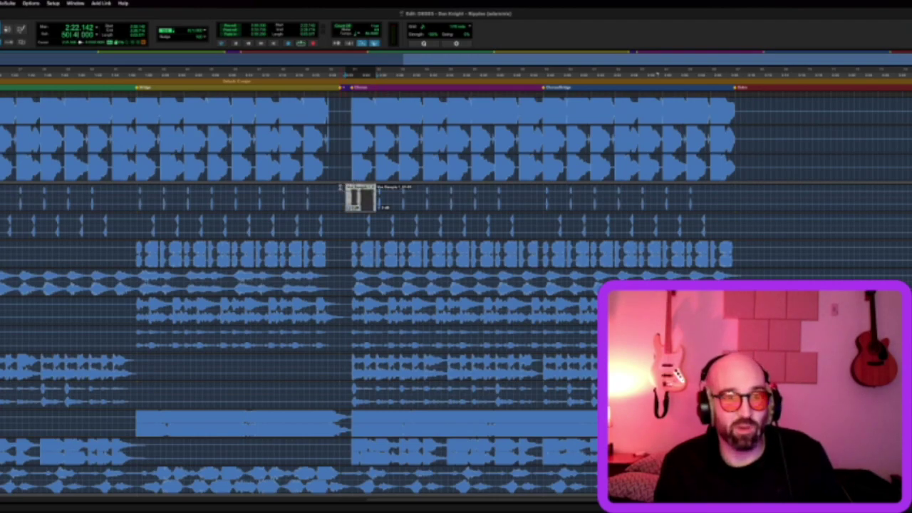
pyautogui.moveTo(340, 189); pyautogui.dragTo(377, 194)
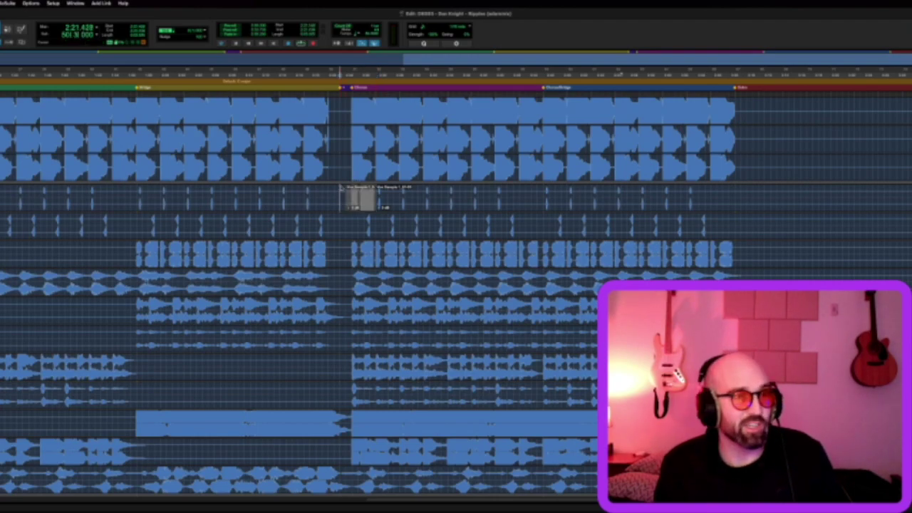
pyautogui.press('space')
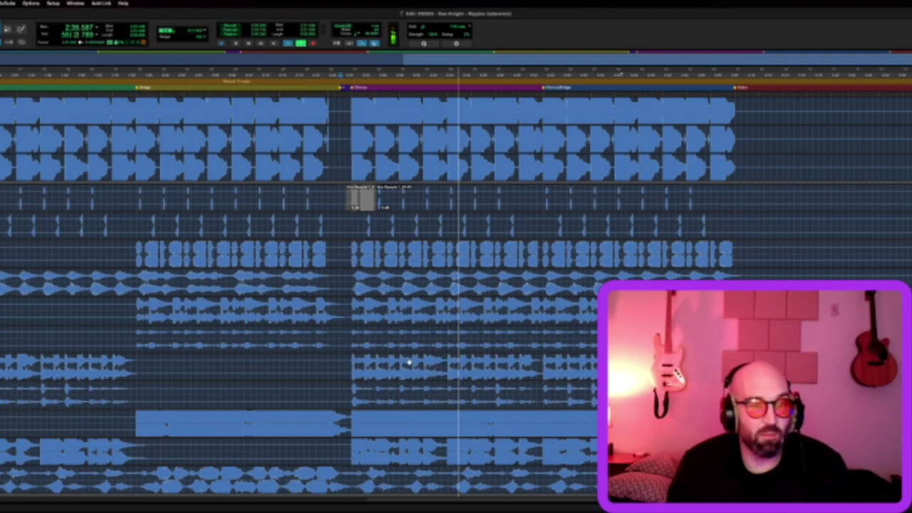
pyautogui.scroll(-4, 409, 362)
pyautogui.press('space')
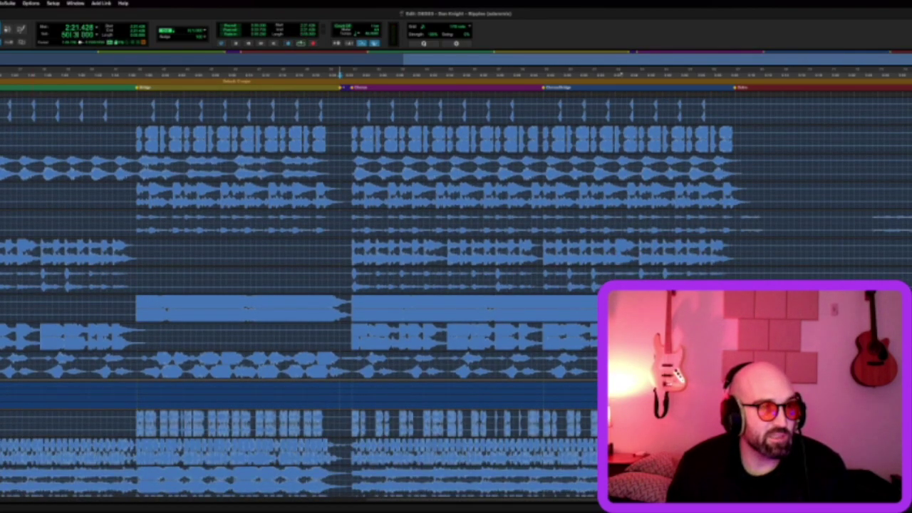
# Play from bar 50, beat 3 while comparing the layers of the earlier Choruses with the final Chorus and Chorus/Bridge
pyautogui.press('space')
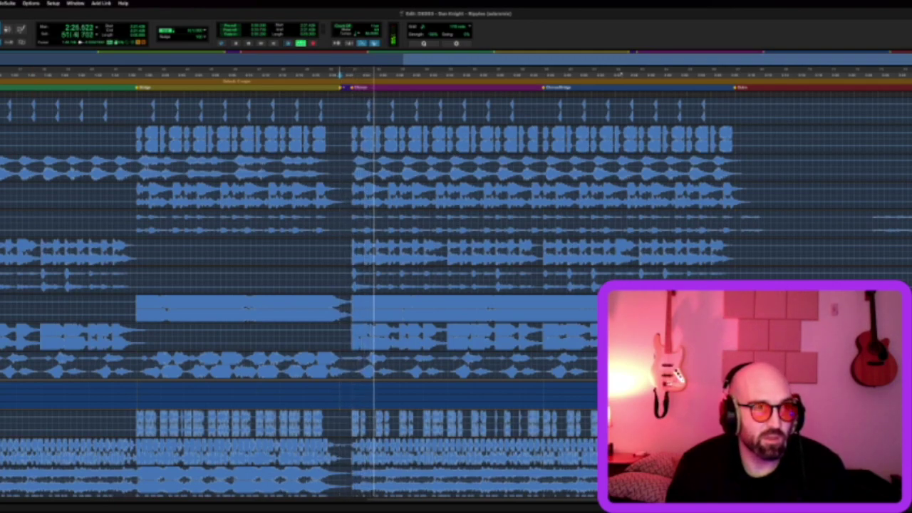
pyautogui.hscroll(-5, 206, 345)
pyautogui.hscroll(-5, 254, 334)
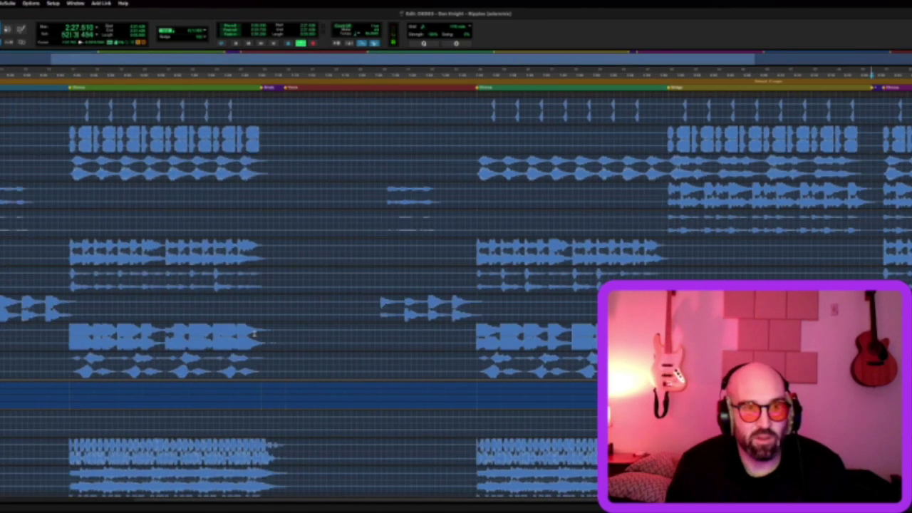
pyautogui.hscroll(10, 319, 333)
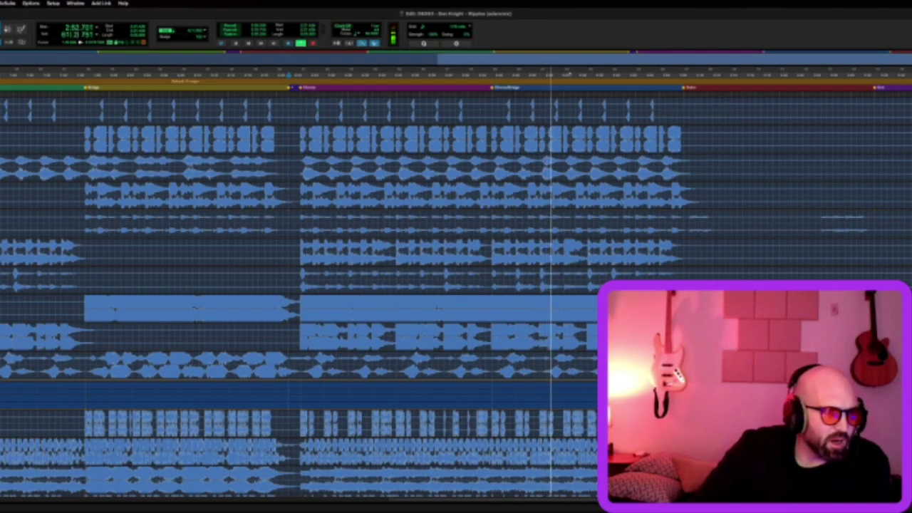
# Replay the final Chorus from bar 50, beat 3 while viewing the lower groups, and dismiss the CPU power alert
pyautogui.press('space')
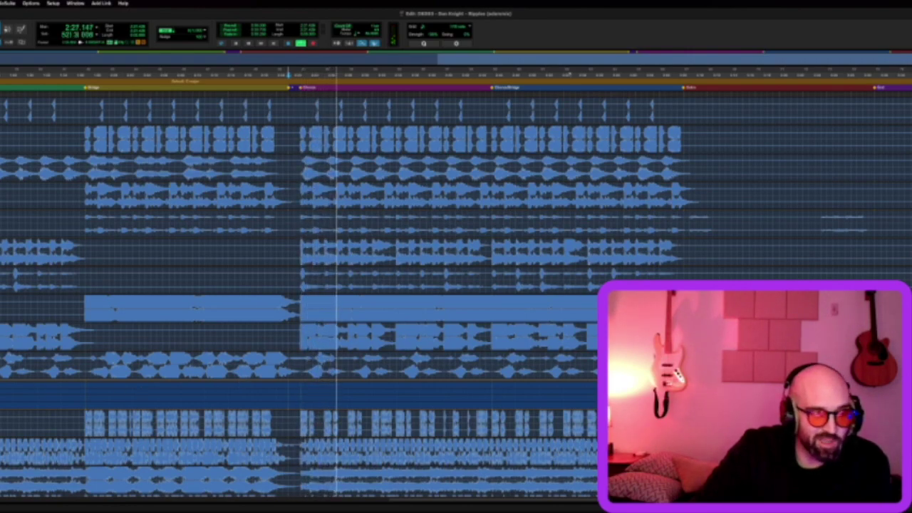
pyautogui.scroll(-3, 356, 285)
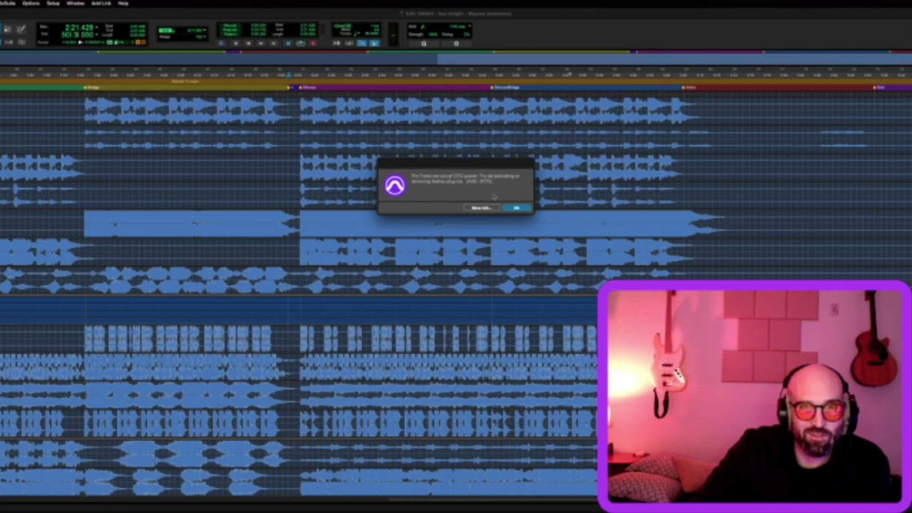
pyautogui.click(516, 208)
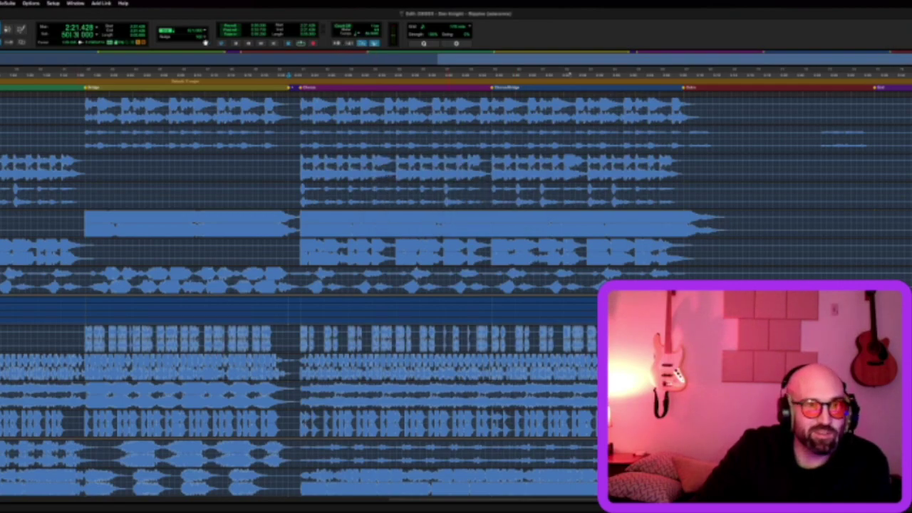
# Play the final Chorus from bar 50, beat 3 while viewing the layers down to the lead vocal tracks
pyautogui.press('space')
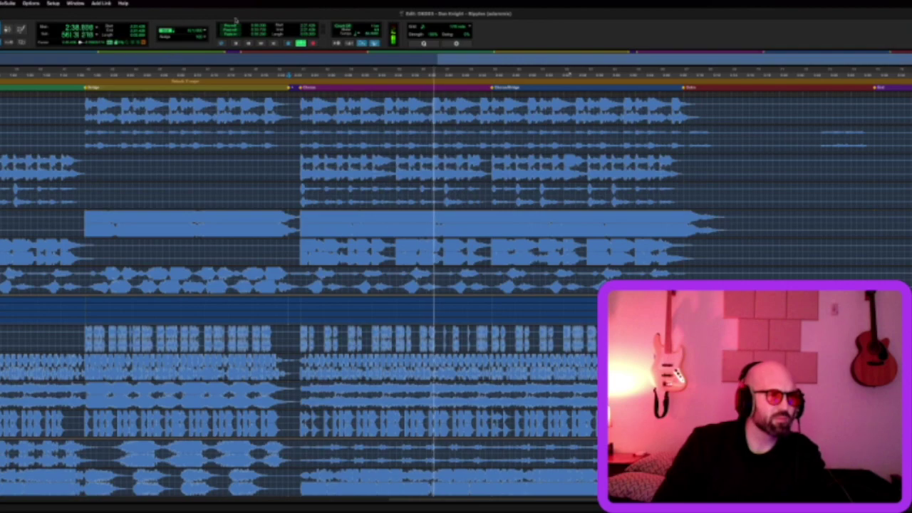
pyautogui.scroll(-5, 474, 228)
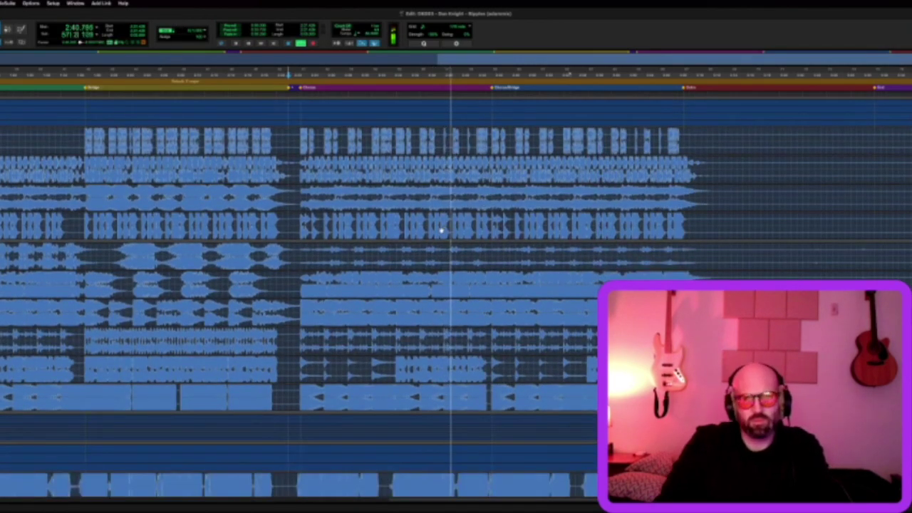
pyautogui.scroll(-2, 337, 232)
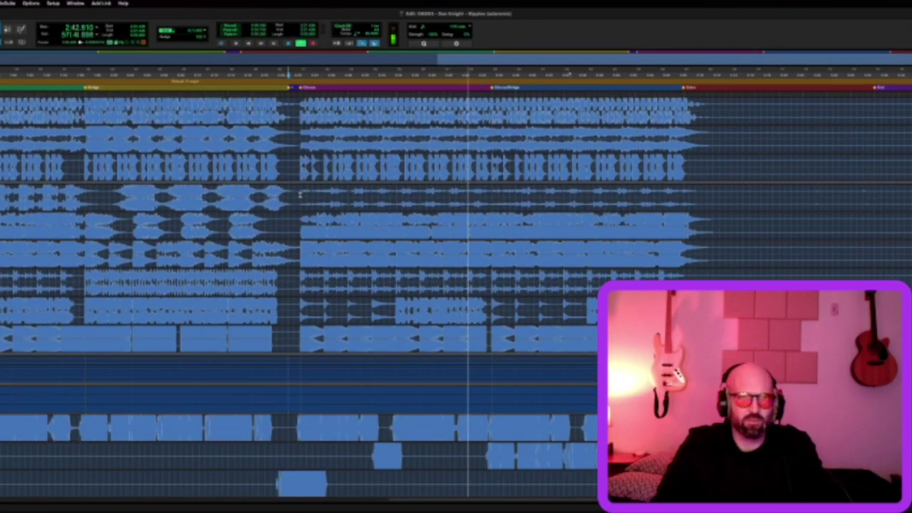
# Replay the final Chorus from bar 51 and compare its lower layers with those in the Bridge and preceding Chorus
pyautogui.press('space')
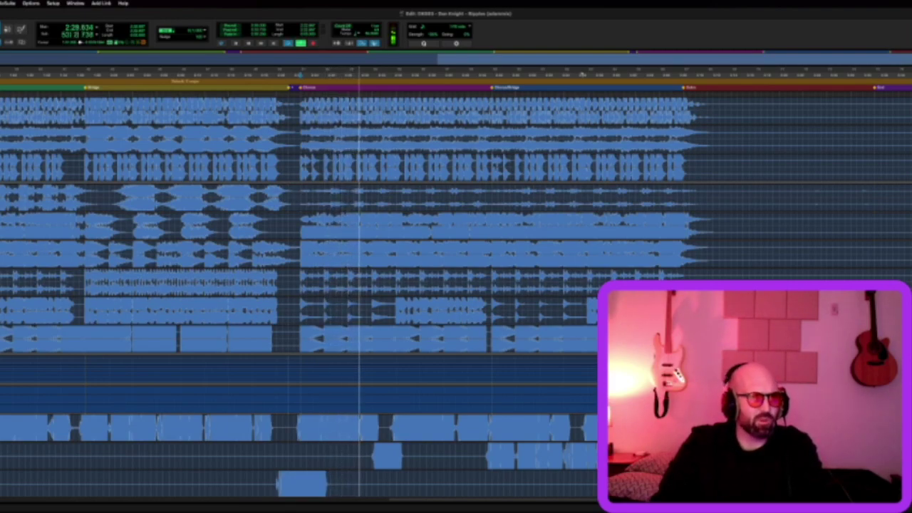
pyautogui.press('space')
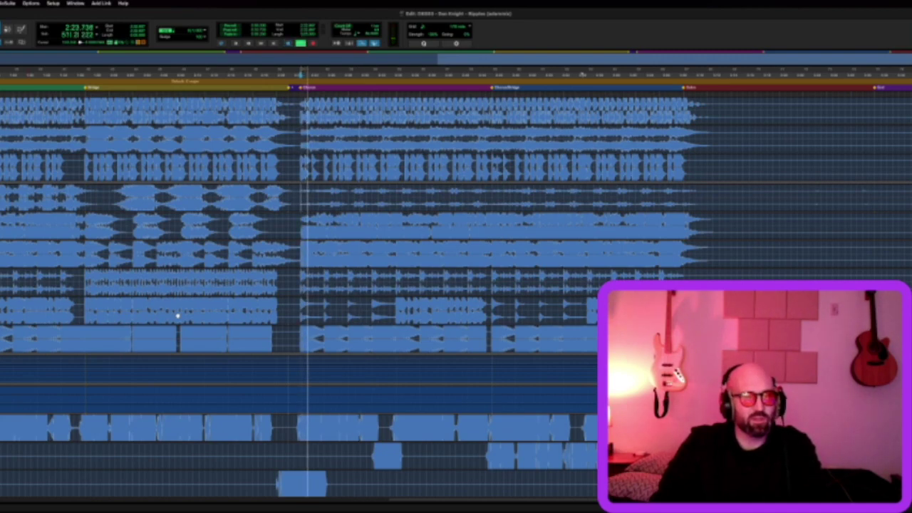
pyautogui.hscroll(-5, 299, 285)
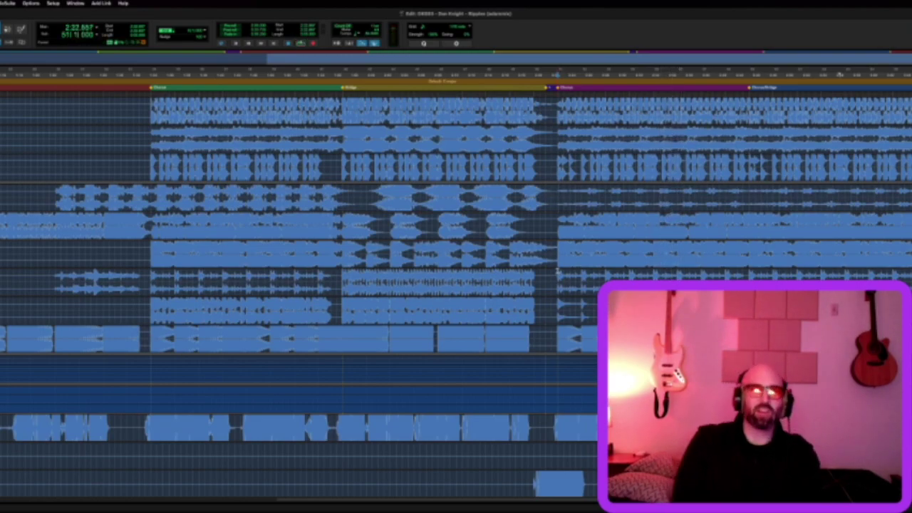
pyautogui.press('space')
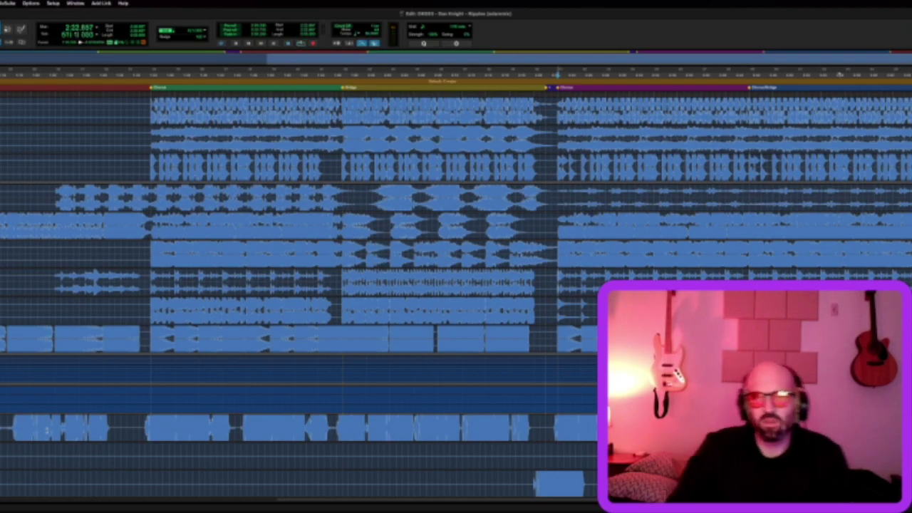
# Play from bar 50, beat 3 to the start of the Outro while following the lead and backing vocal tracks
pyautogui.scroll(-5, 474, 403)
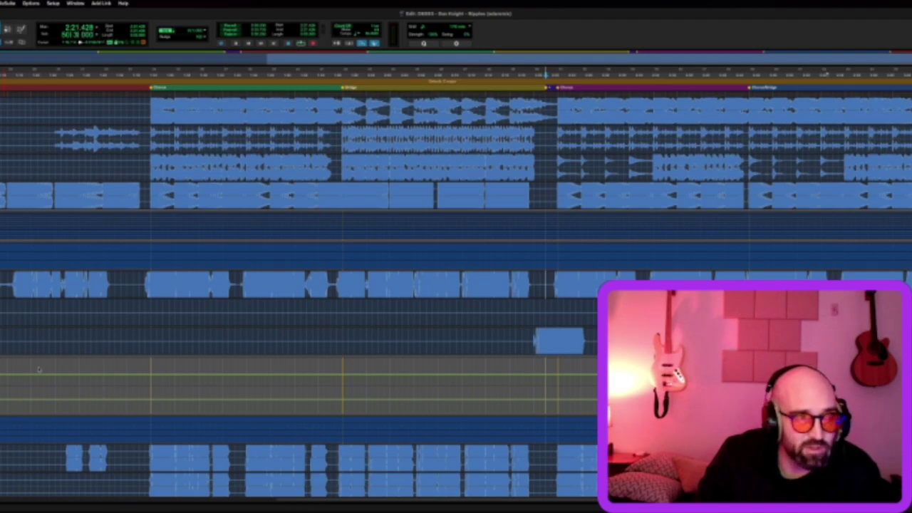
pyautogui.press('space')
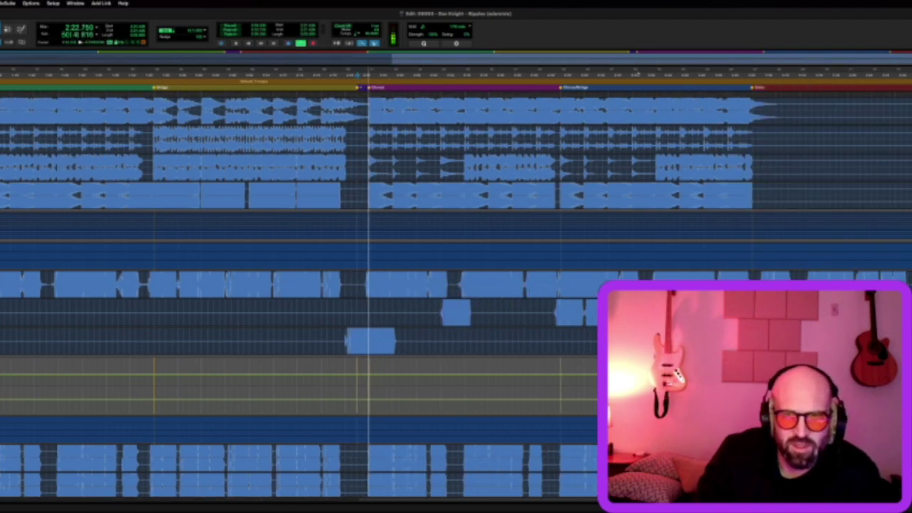
pyautogui.hscroll(2, 544, 324)
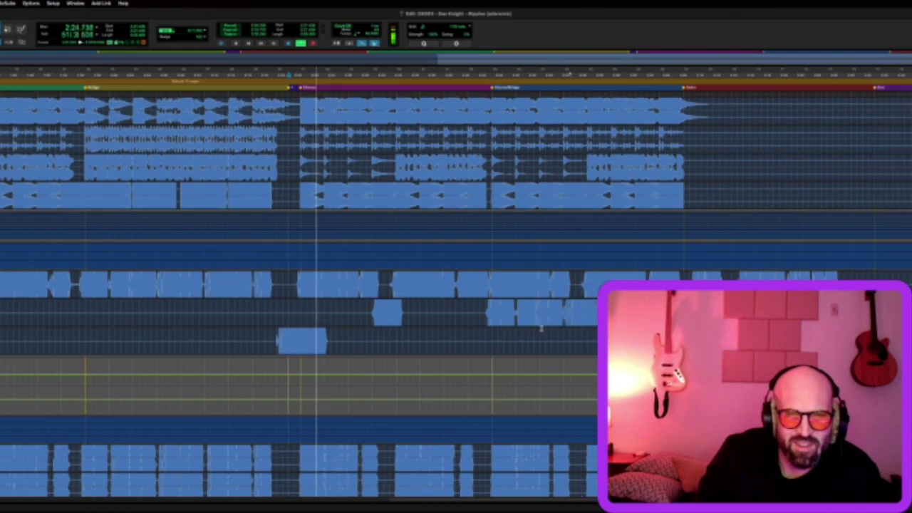
pyautogui.scroll(-3, 416, 348)
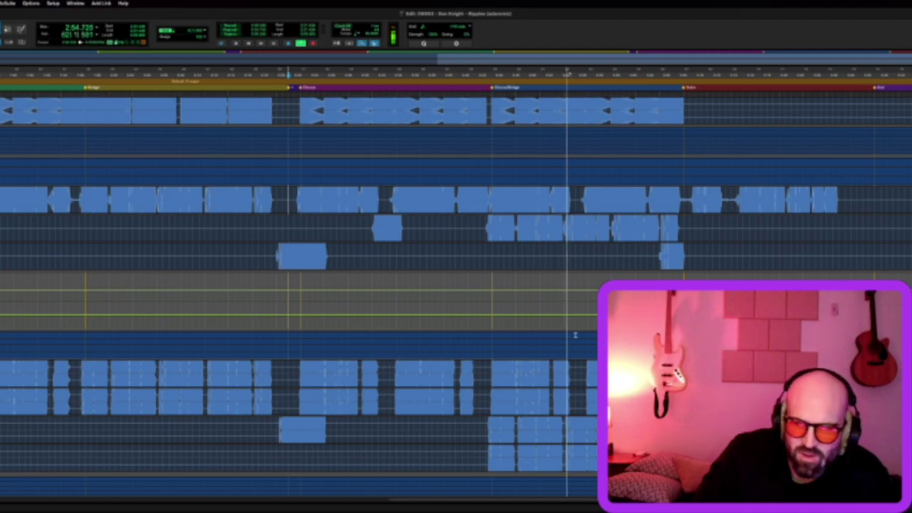
pyautogui.hscroll(1, 456, 278)
pyautogui.press('super+bracketleft')
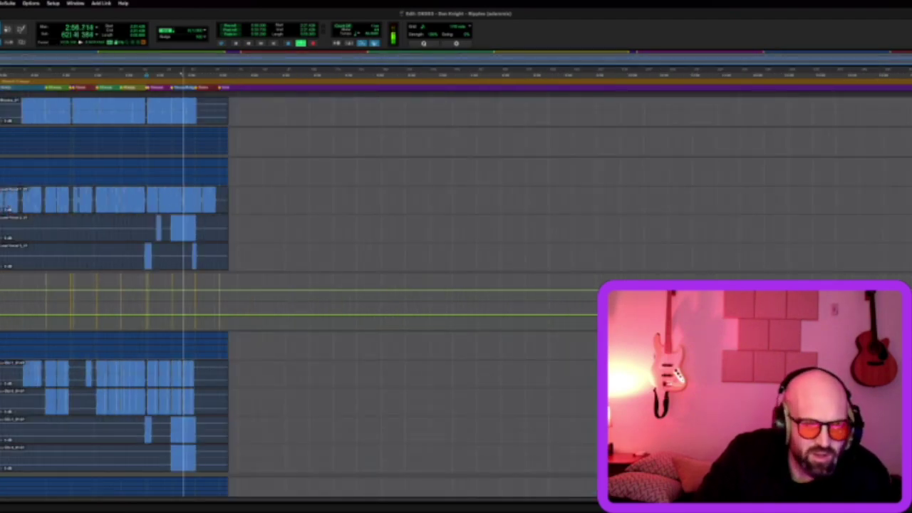
pyautogui.press('super+bracketright')
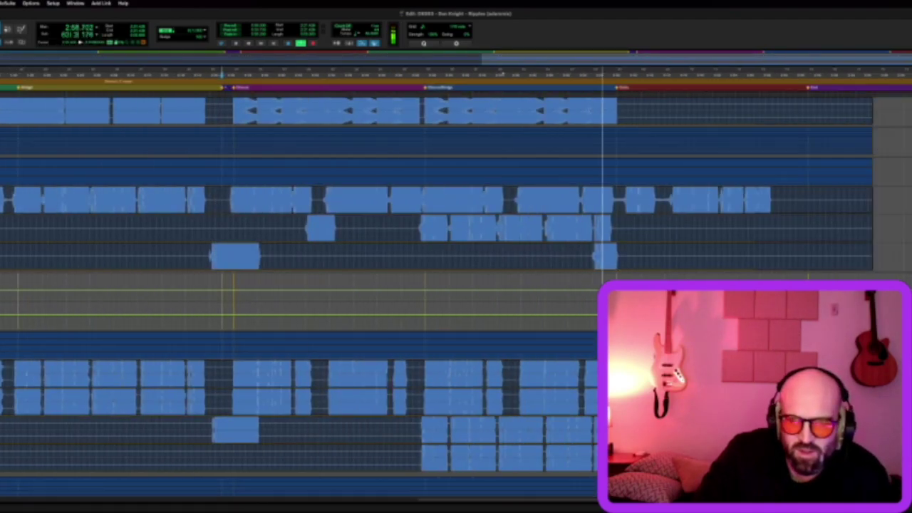
pyautogui.hscroll(1, 588, 364)
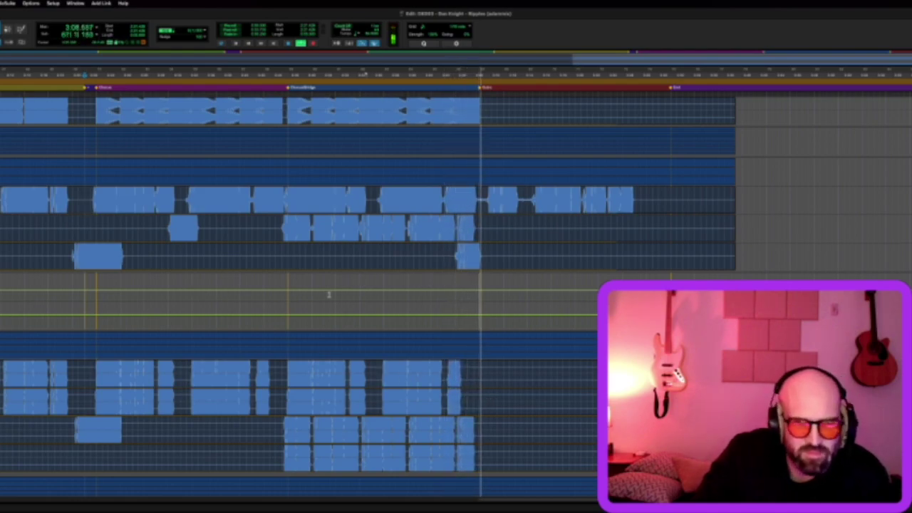
pyautogui.press('space')
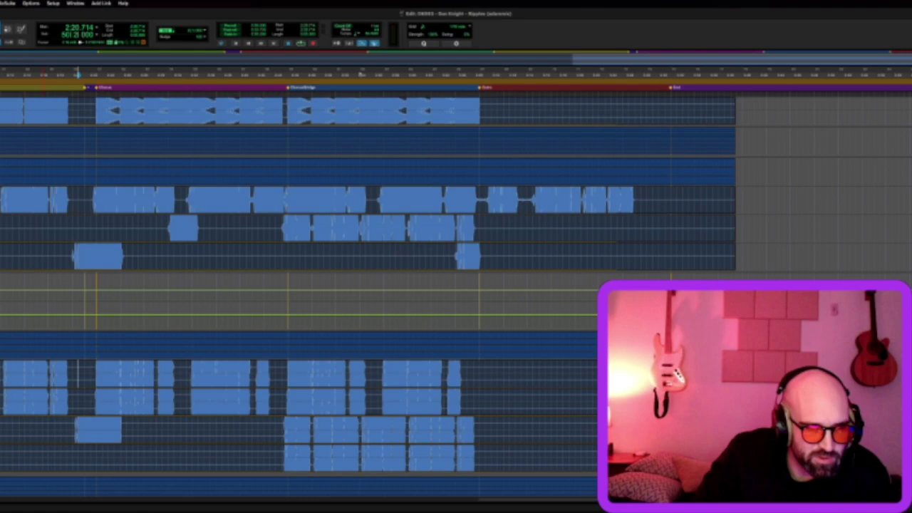
# Audition the final Chorus vocals from bar 50, beat 2, and examine the lower backing vocal groups
pyautogui.press('space')
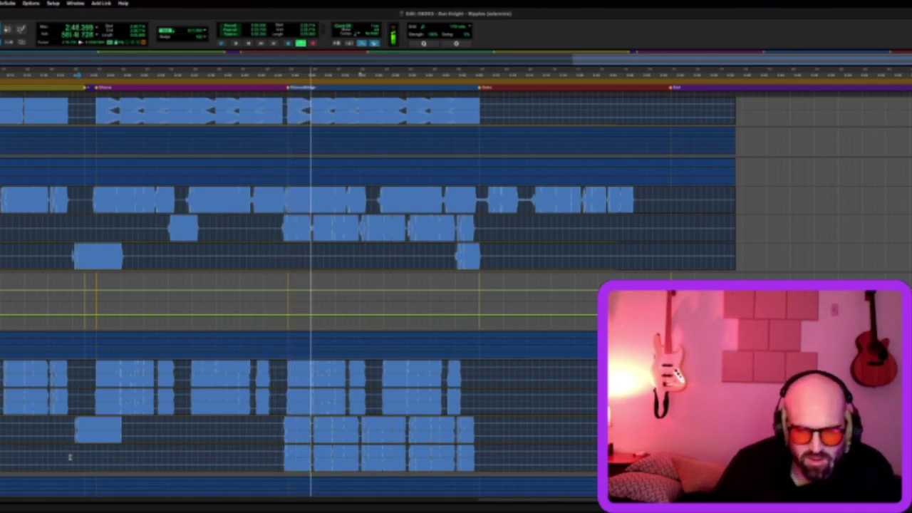
pyautogui.scroll(-5, 443, 447)
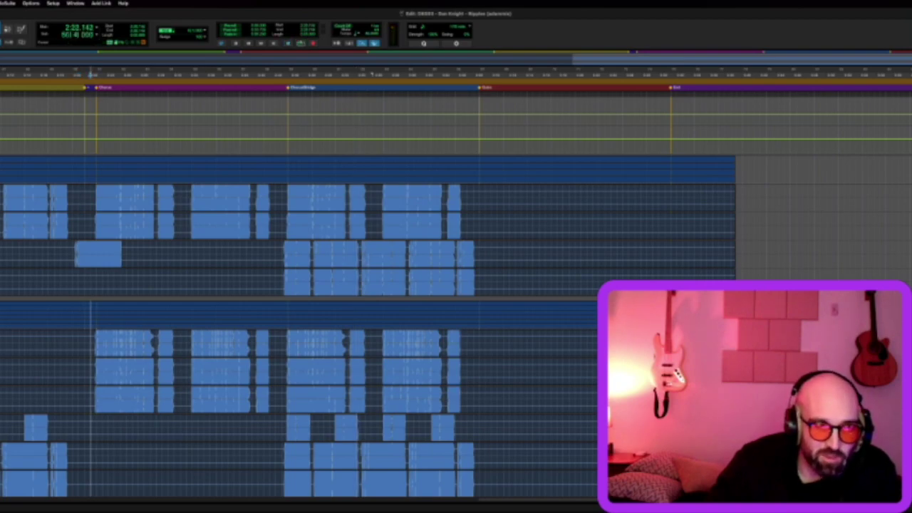
pyautogui.scroll(-2, 357, 285)
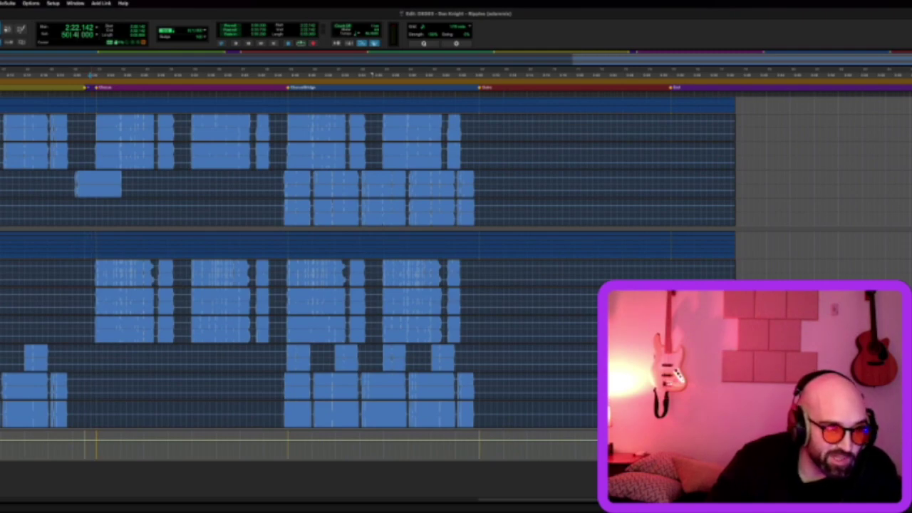
pyautogui.scroll(-5, 155, 277)
pyautogui.scroll(2, 149, 269)
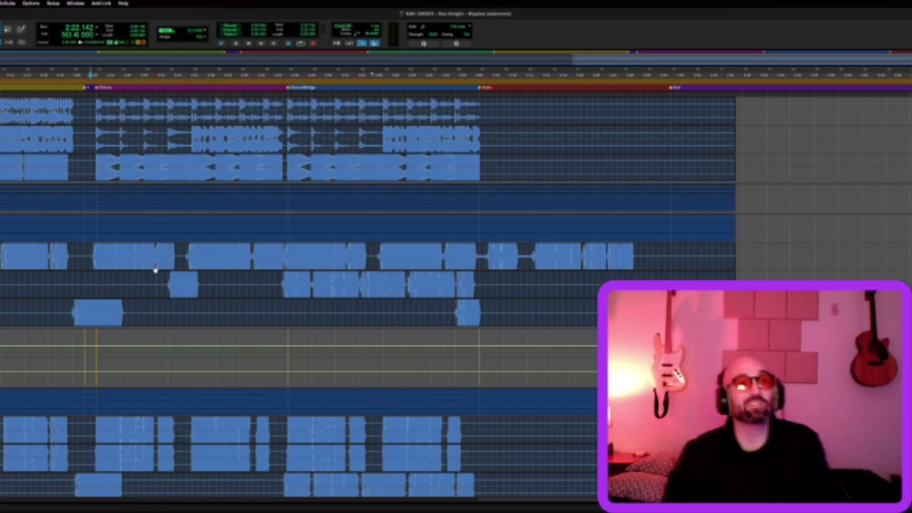
# Play from bar 50, beat 4 and examine how the vocal groups stack up through the Chorus/Bridge
pyautogui.press('space')
pyautogui.scroll(-1, 223, 268)
pyautogui.scroll(-5, 224, 268)
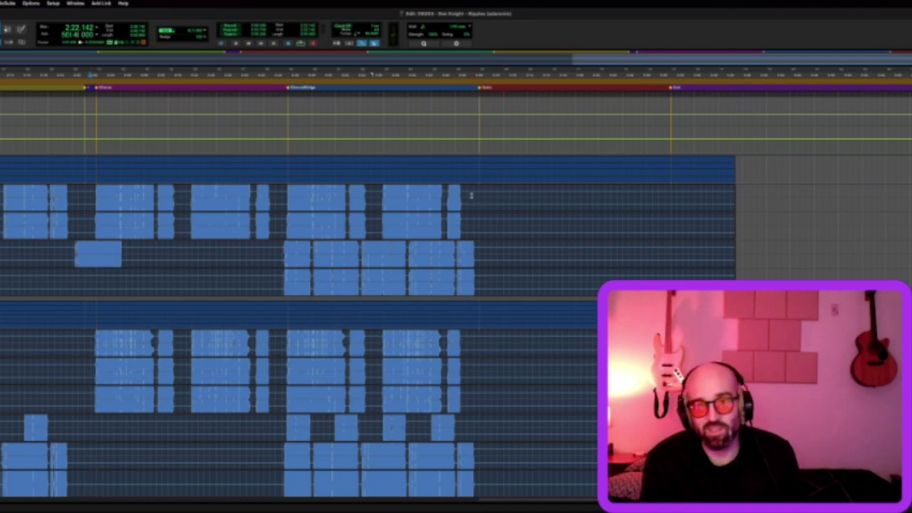
# Place the playback position at bar 66, beat 3, and compare the layers ending there with the tracks that play in the Outro
pyautogui.scroll(10, 539, 180)
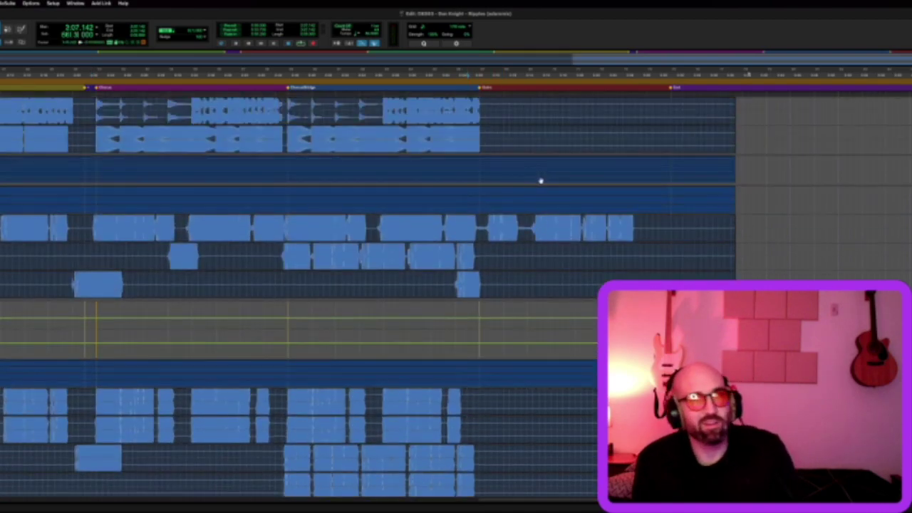
pyautogui.scroll(15, 503, 306)
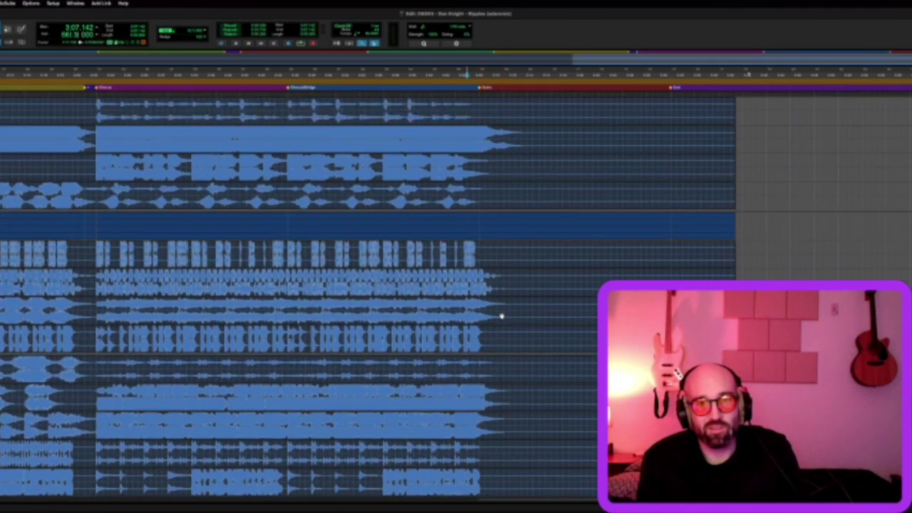
pyautogui.scroll(-2, 532, 332)
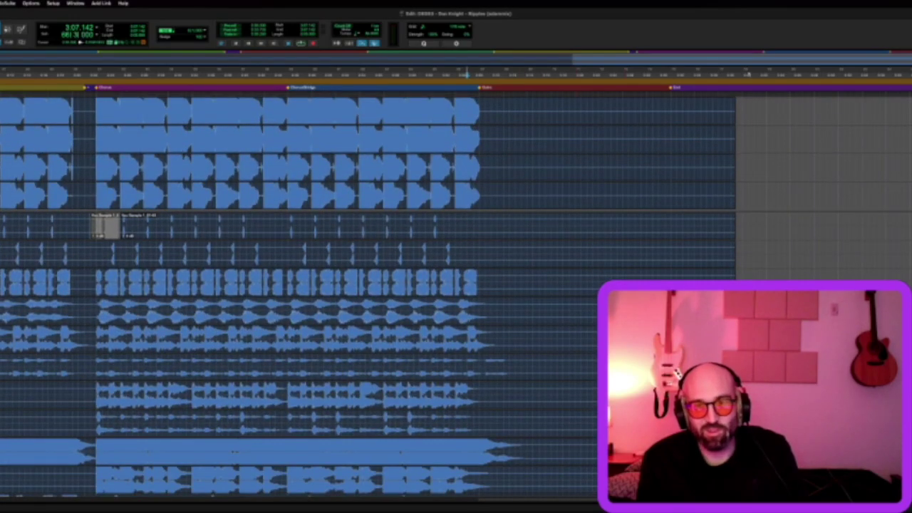
pyautogui.scroll(-15, 368, 297)
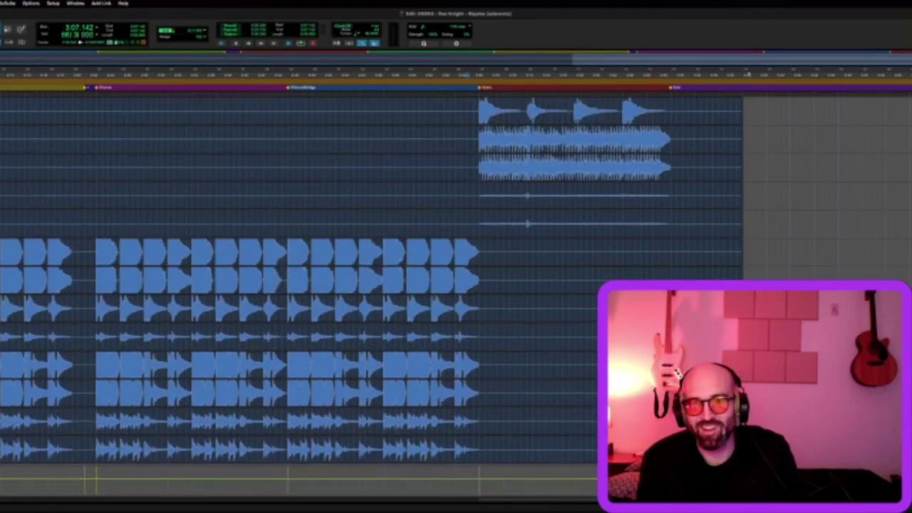
# Examine the transition effects, percussion and drum tracks across the final Chorus and Chorus/Bridge up to the Outro
pyautogui.scroll(3, 371, 285)
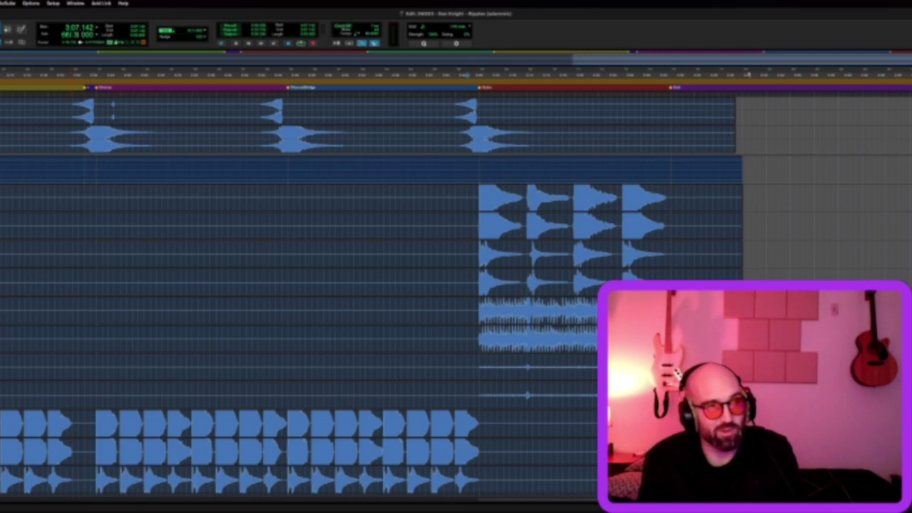
pyautogui.scroll(10, 325, 204)
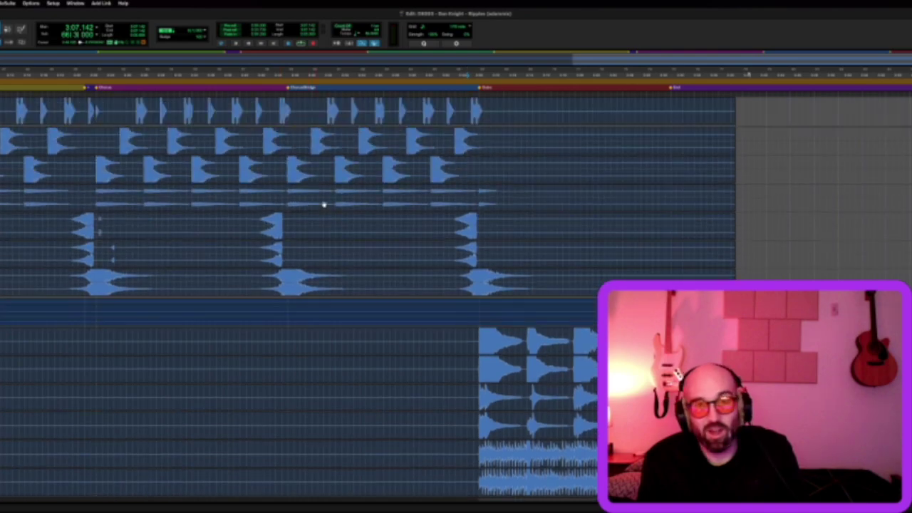
pyautogui.scroll(15, 326, 205)
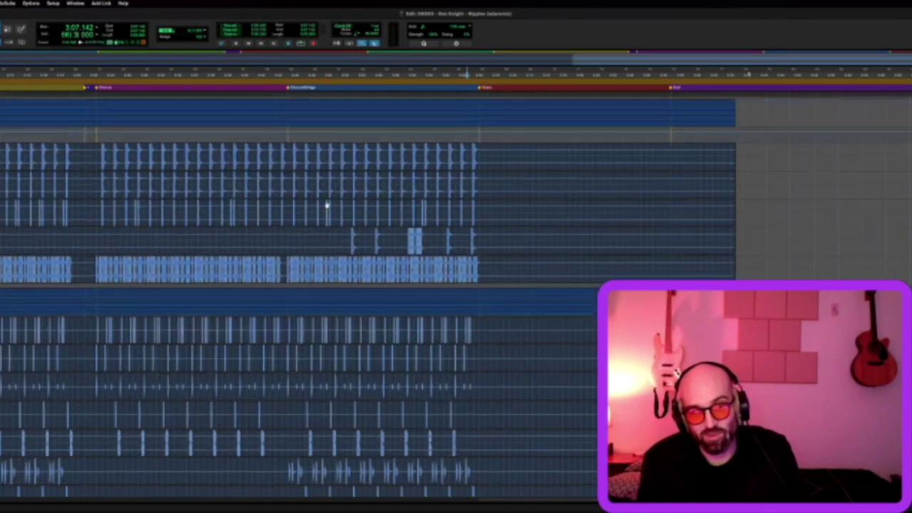
pyautogui.scroll(2, 443, 215)
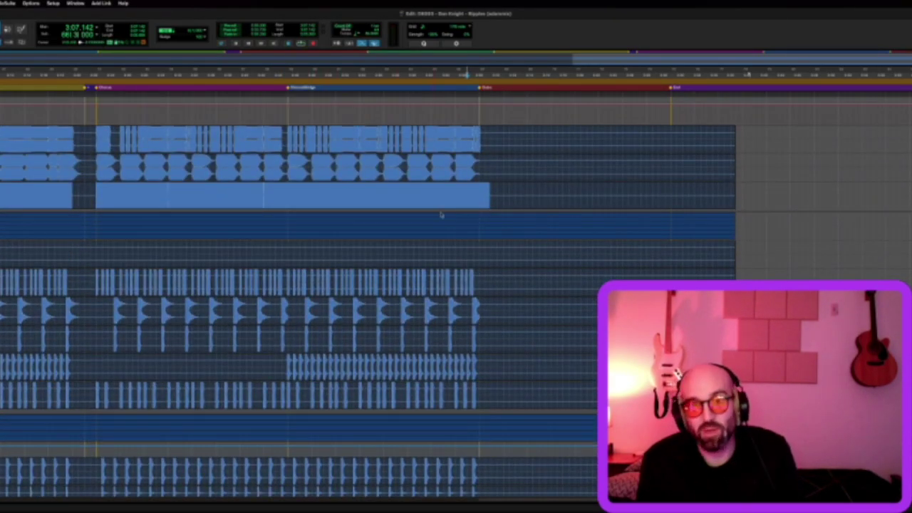
pyautogui.scroll(-6, 456, 218)
pyautogui.scroll(4, 477, 221)
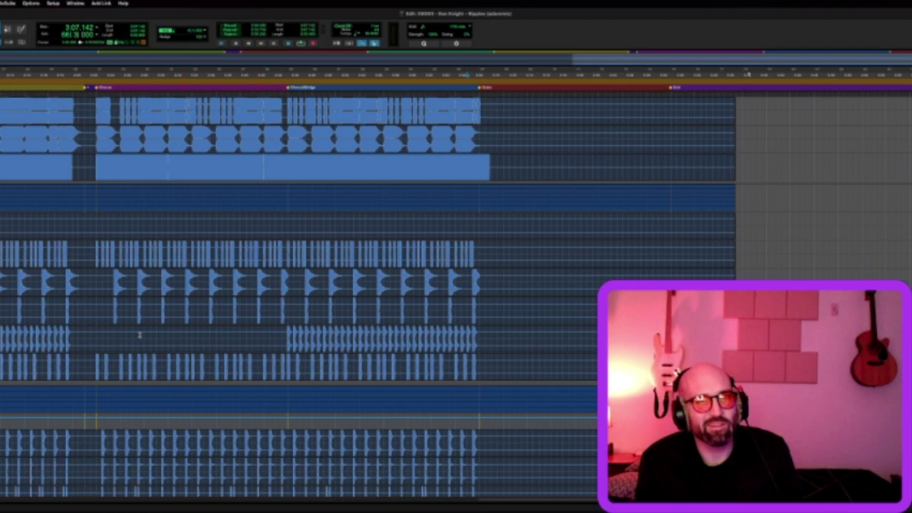
# Play from bar 58, beat 4 through the Chorus/Bridge and Outro while viewing the upper percussion tracks
pyautogui.scroll(1, 164, 323)
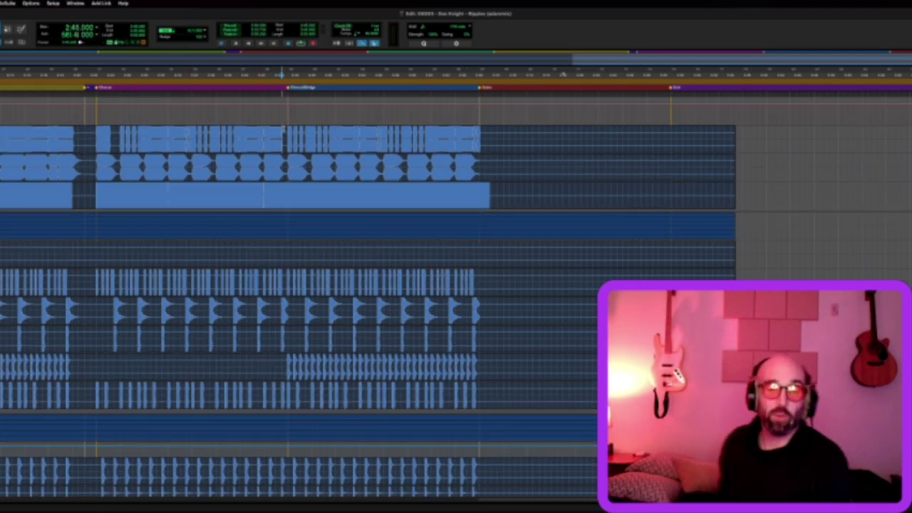
pyautogui.press('space')
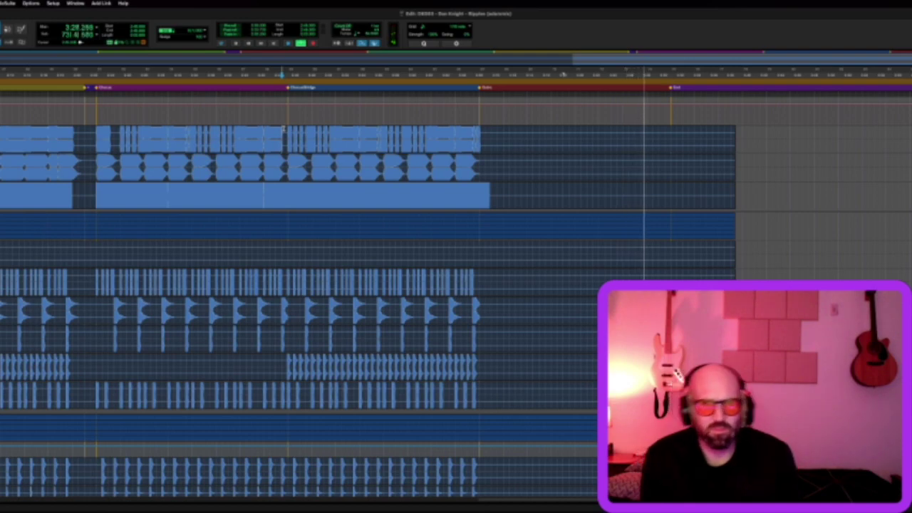
pyautogui.scroll(-3, 728, 142)
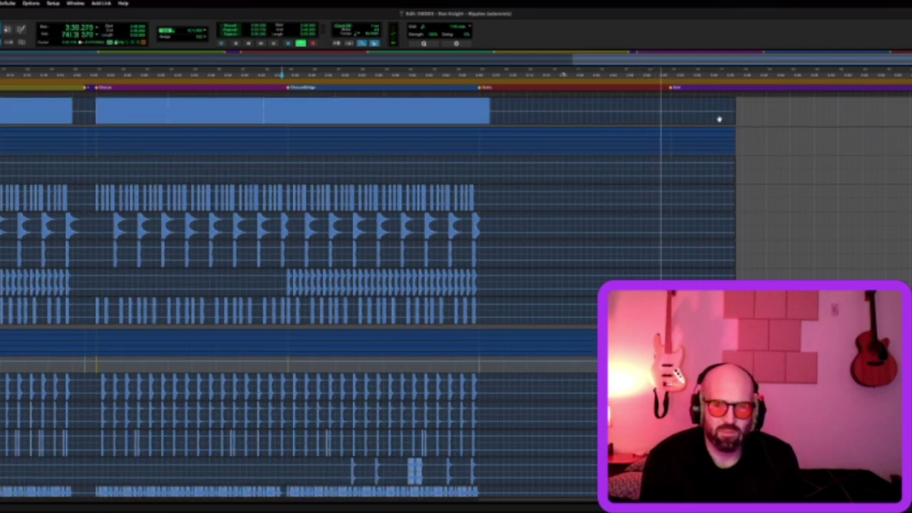